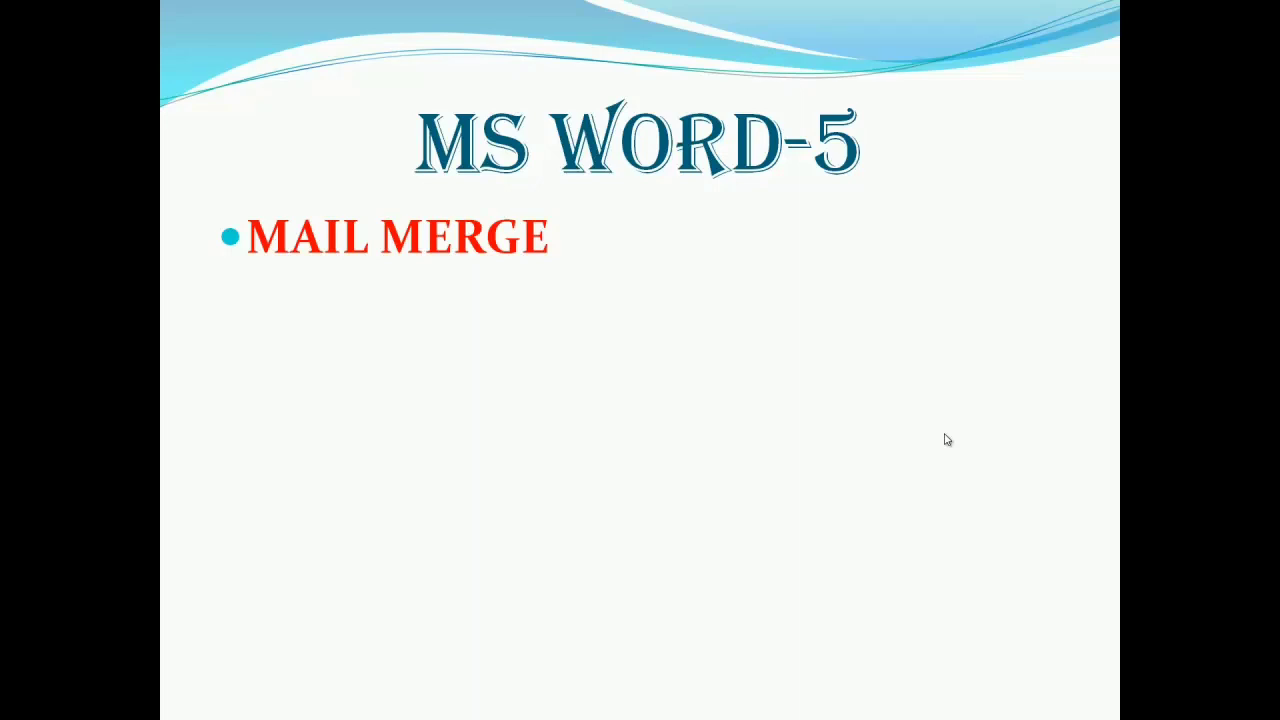
Advance the PowerPoint slide to reveal its next bullet
click(947, 440)
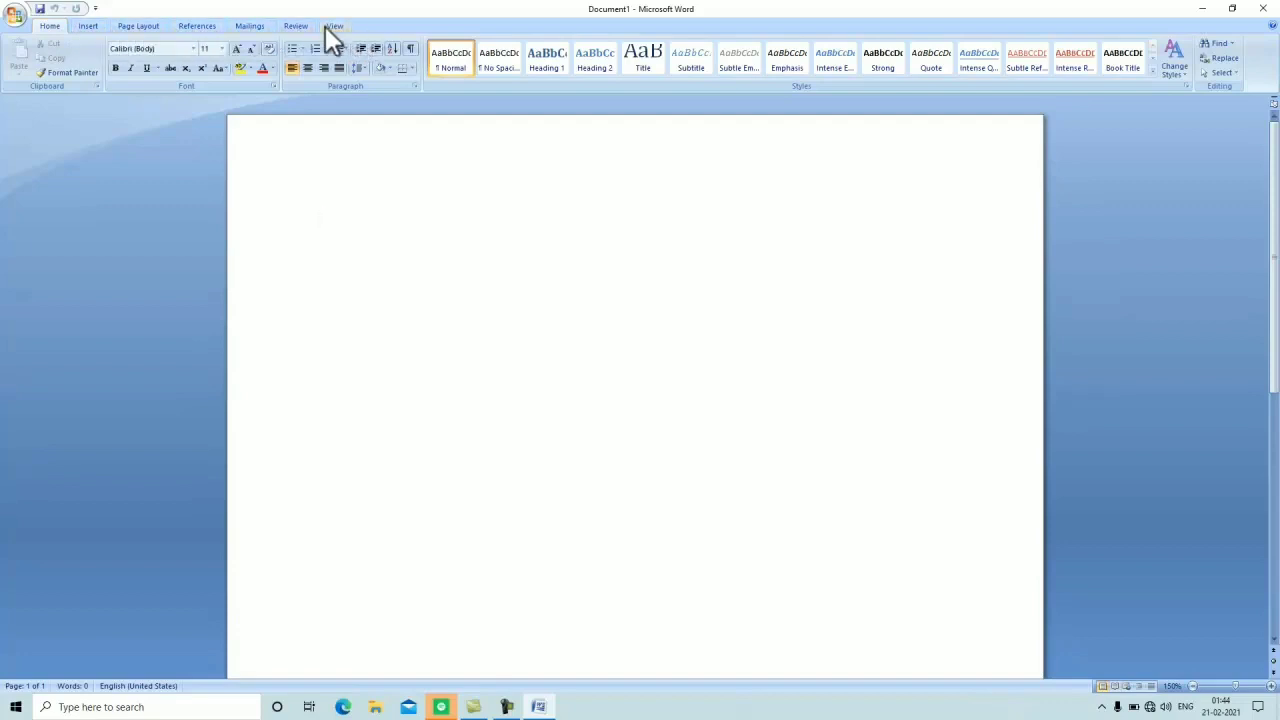
Start a mail merge with Letters as the document type
click(250, 26)
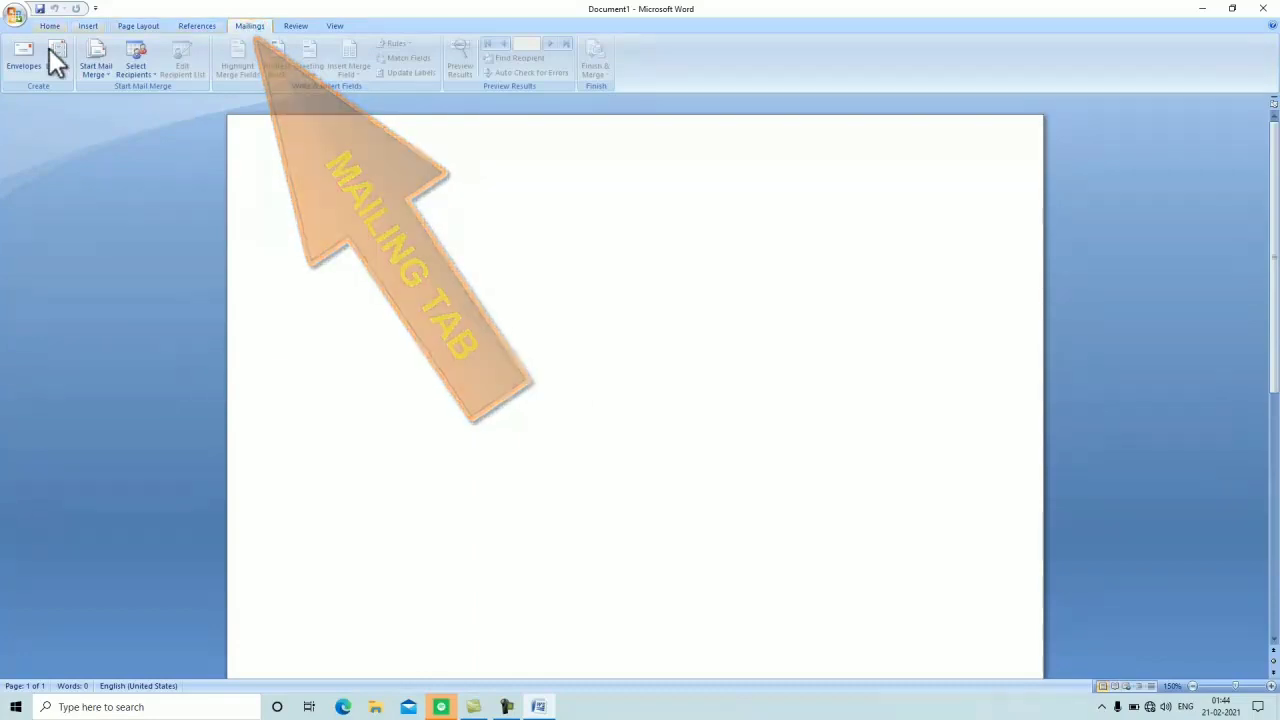
click(107, 75)
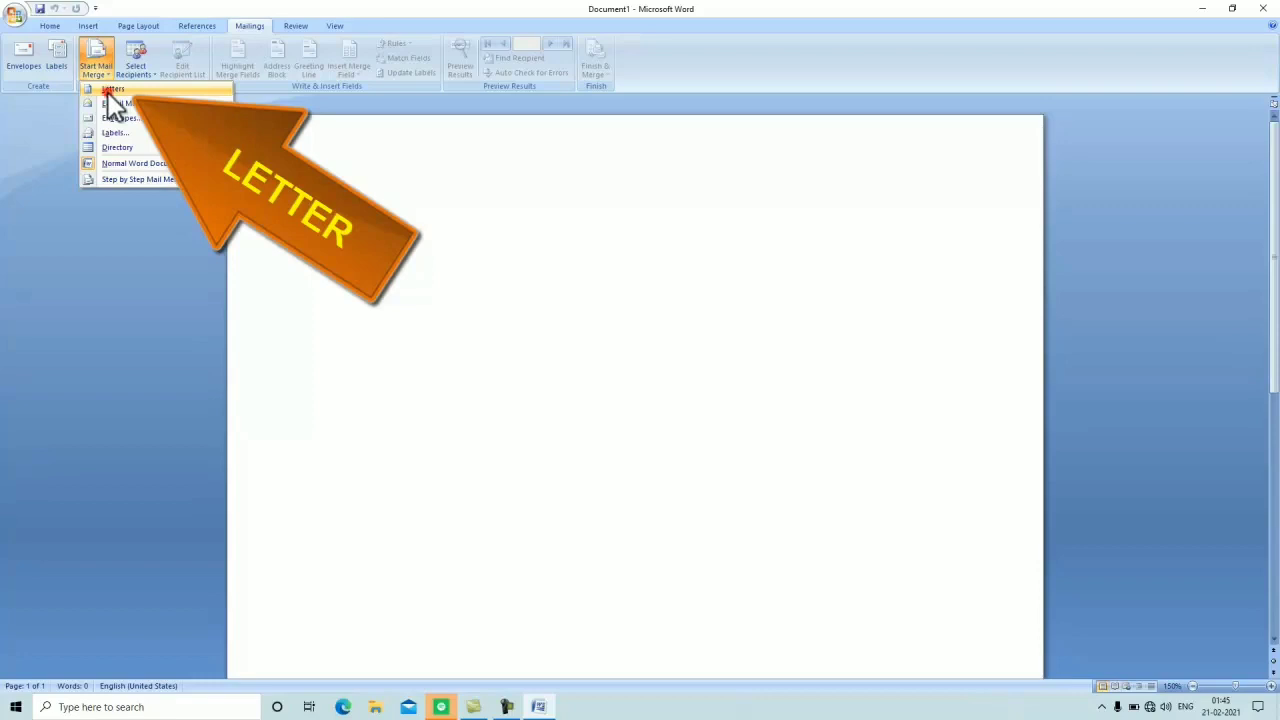
click(108, 92)
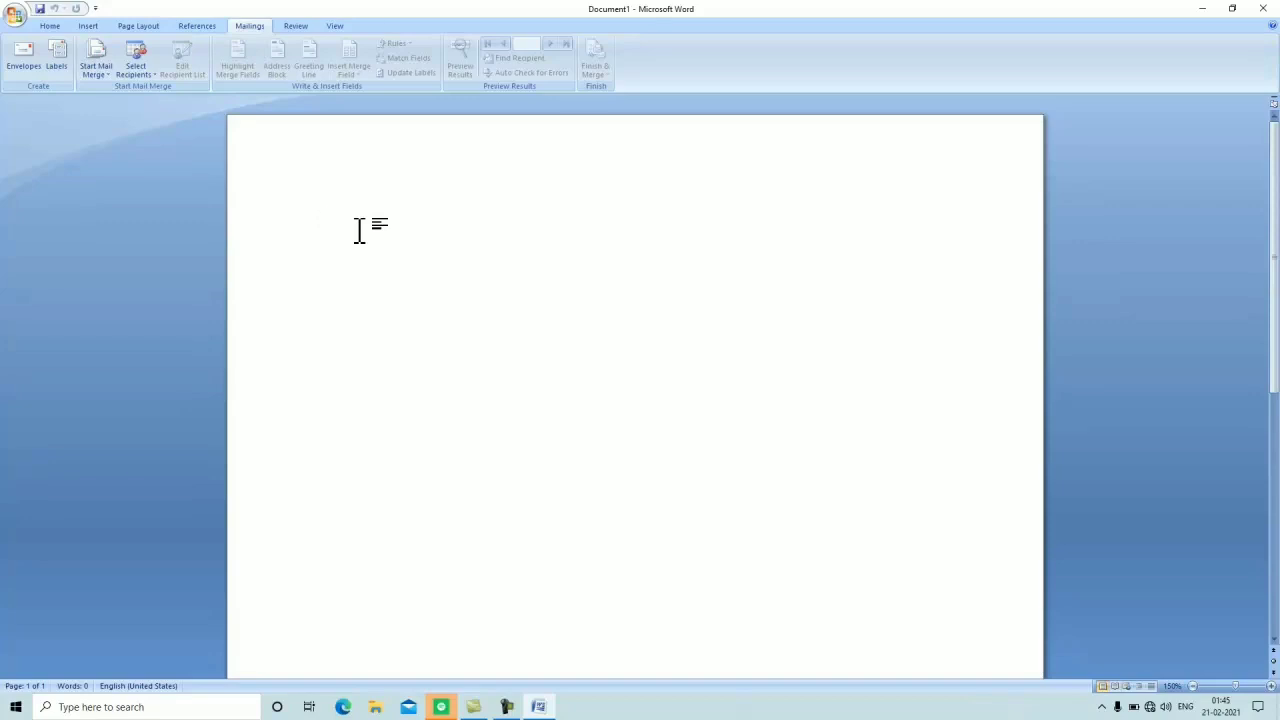
click(660, 221)
Type 'Dear', then 'Wishing you a very happy new year' on the next line
text(dear)
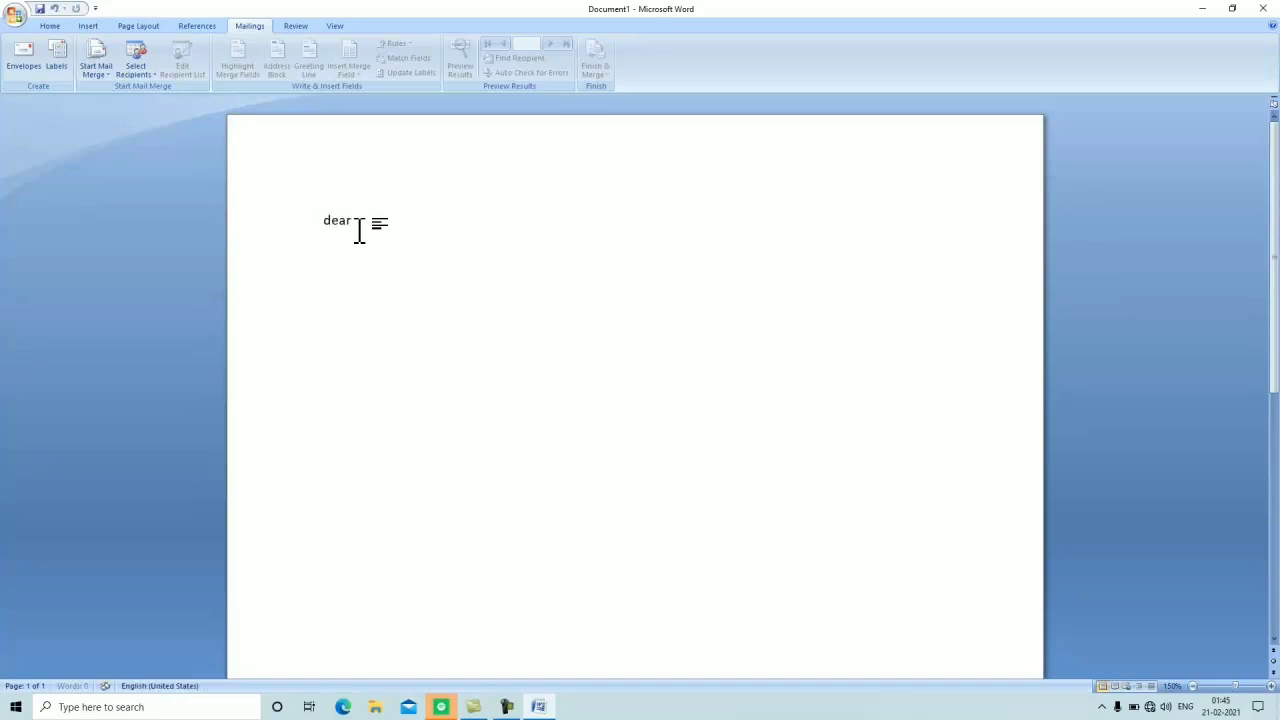
key(Return)
text(wish)
text(ing you)
text( a ve hap)
text(py new)
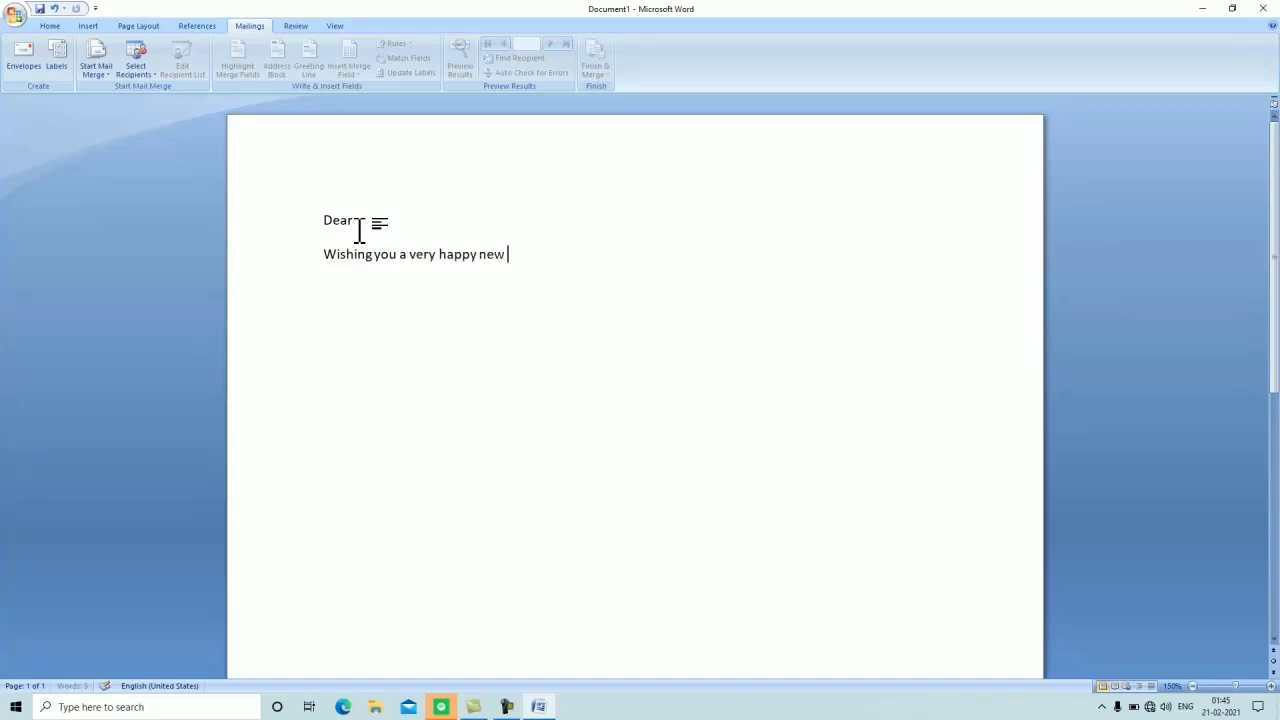
text( year)
Place the cursor beside 'Dear' and show the Select Recipients options
mouse_move(136, 66)
click(358, 224)
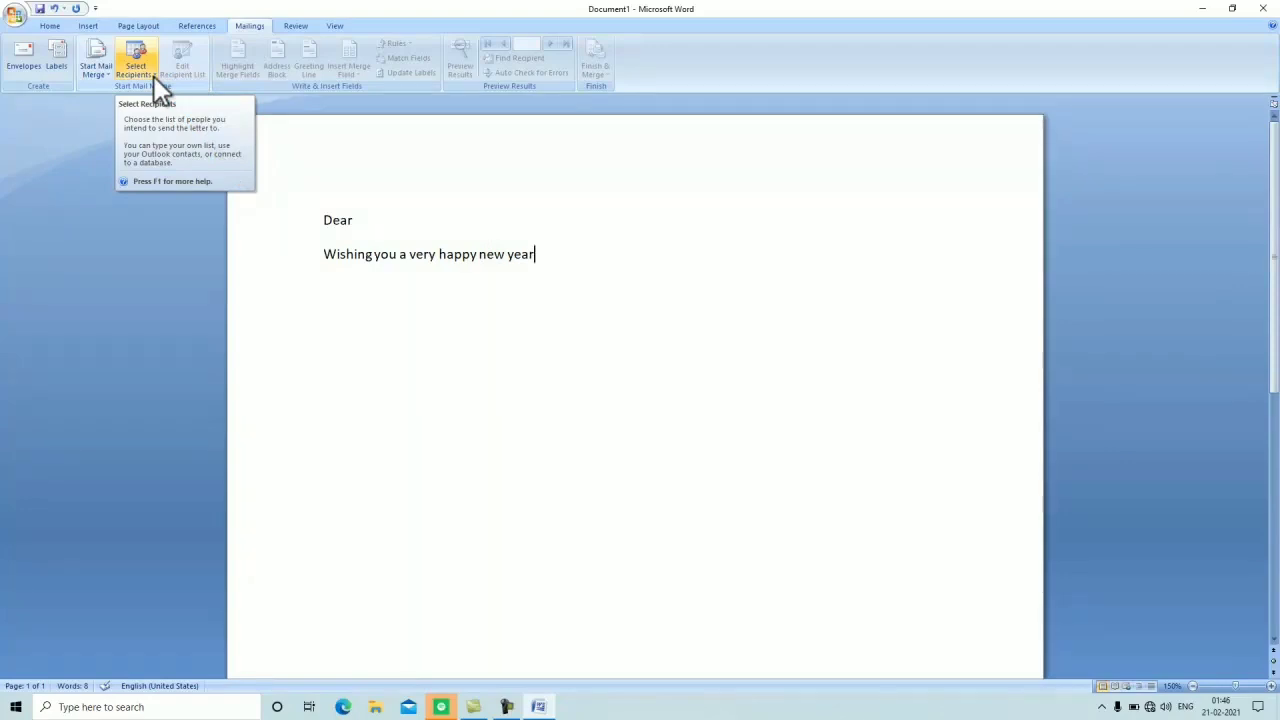
click(152, 75)
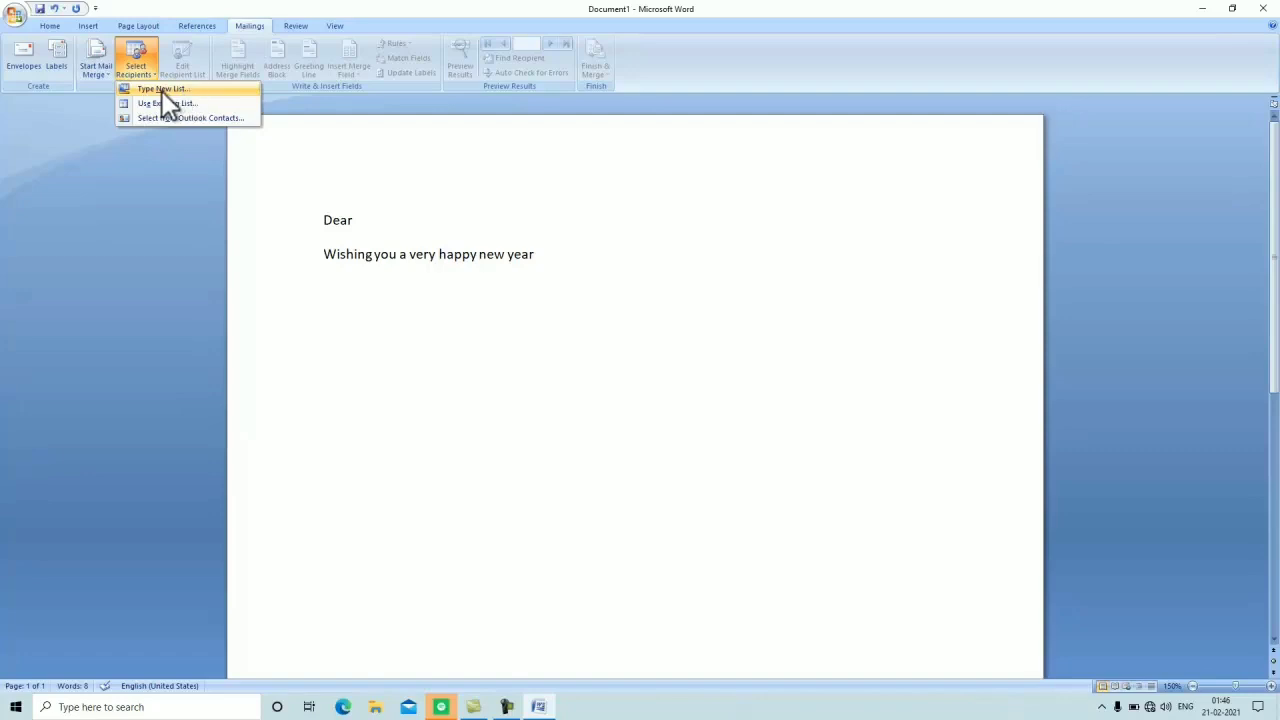
Choose Type New List to create a new recipient address list
click(162, 91)
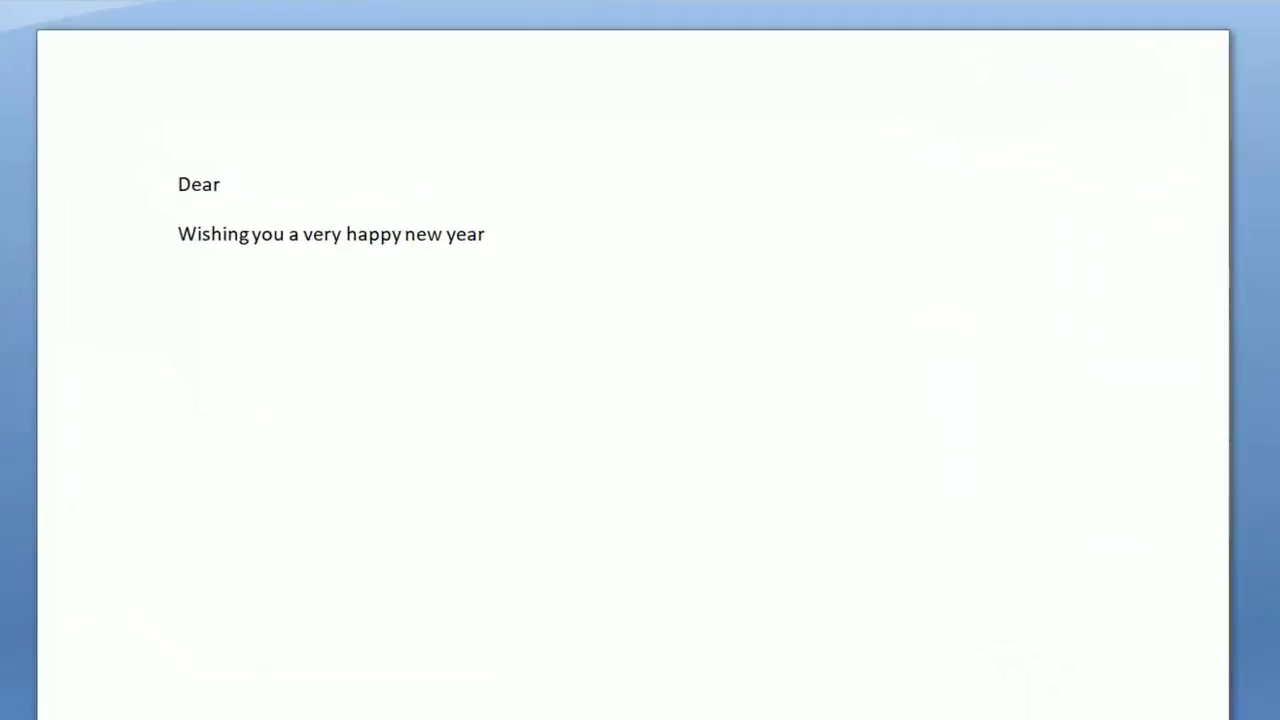
click(146, 389)
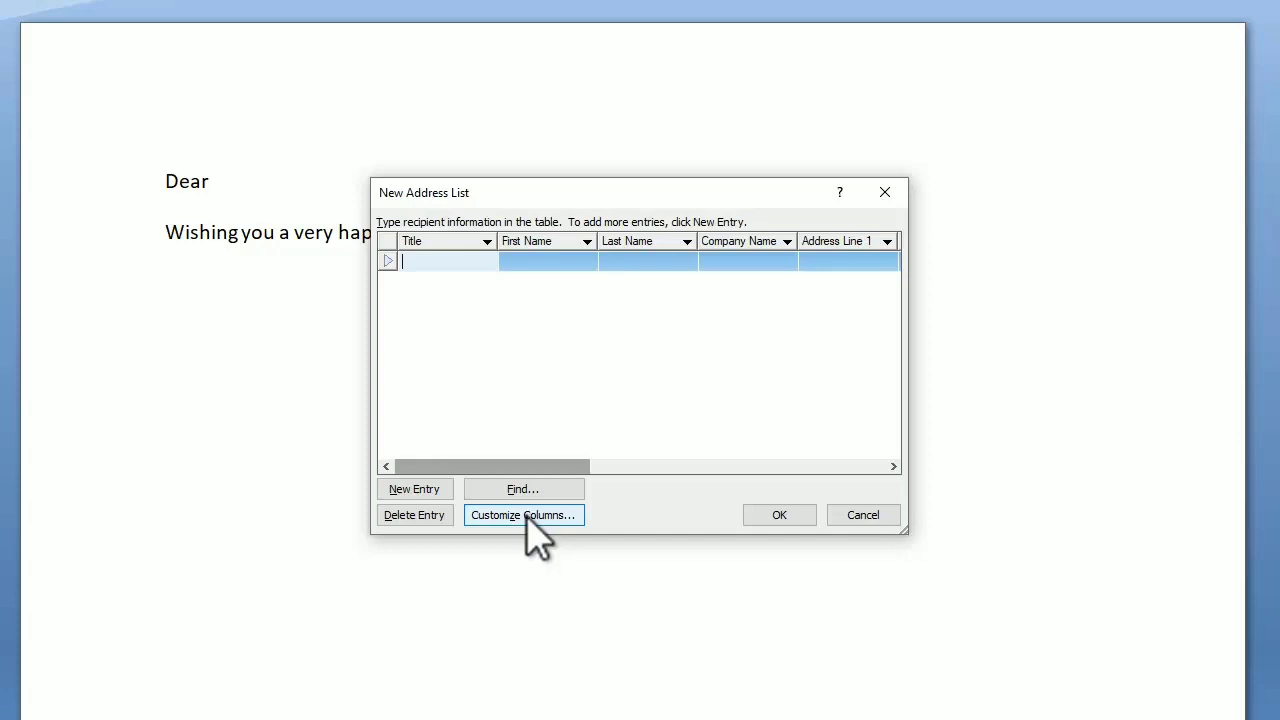
In Customize Address List, delete the Title, Last Name, Address Line 2 and City fields
click(528, 518)
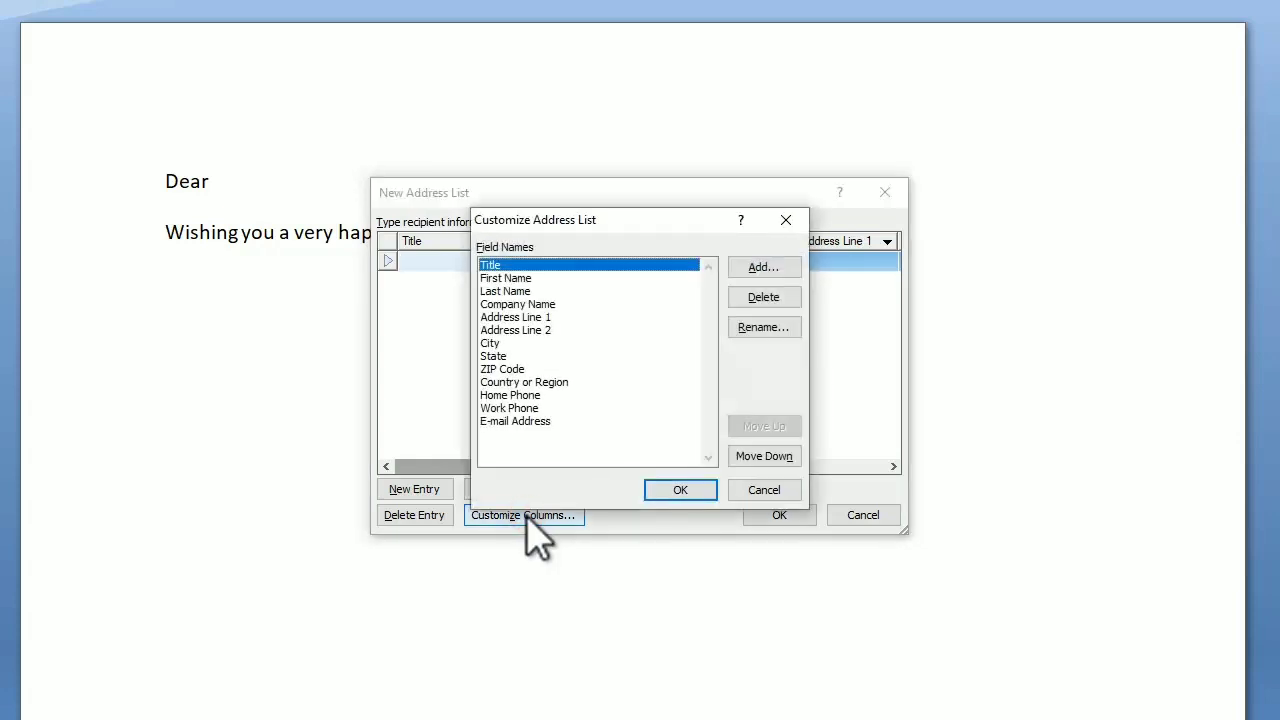
click(446, 608)
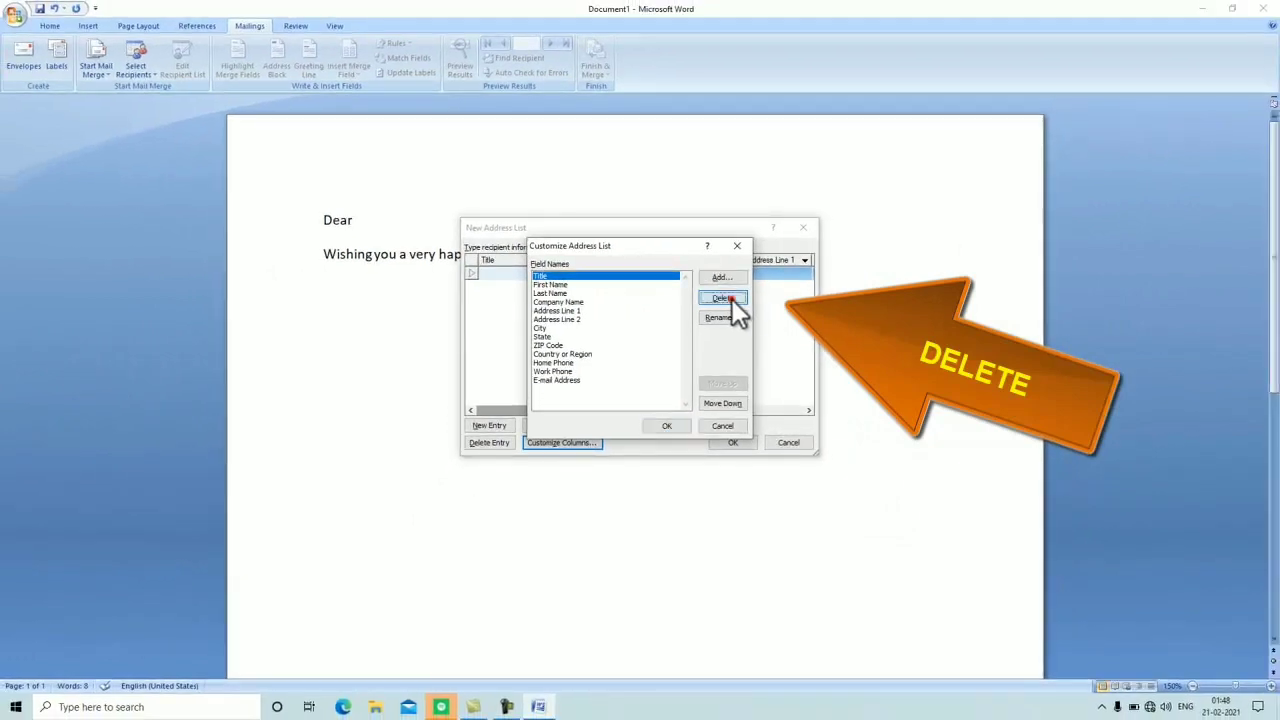
click(730, 299)
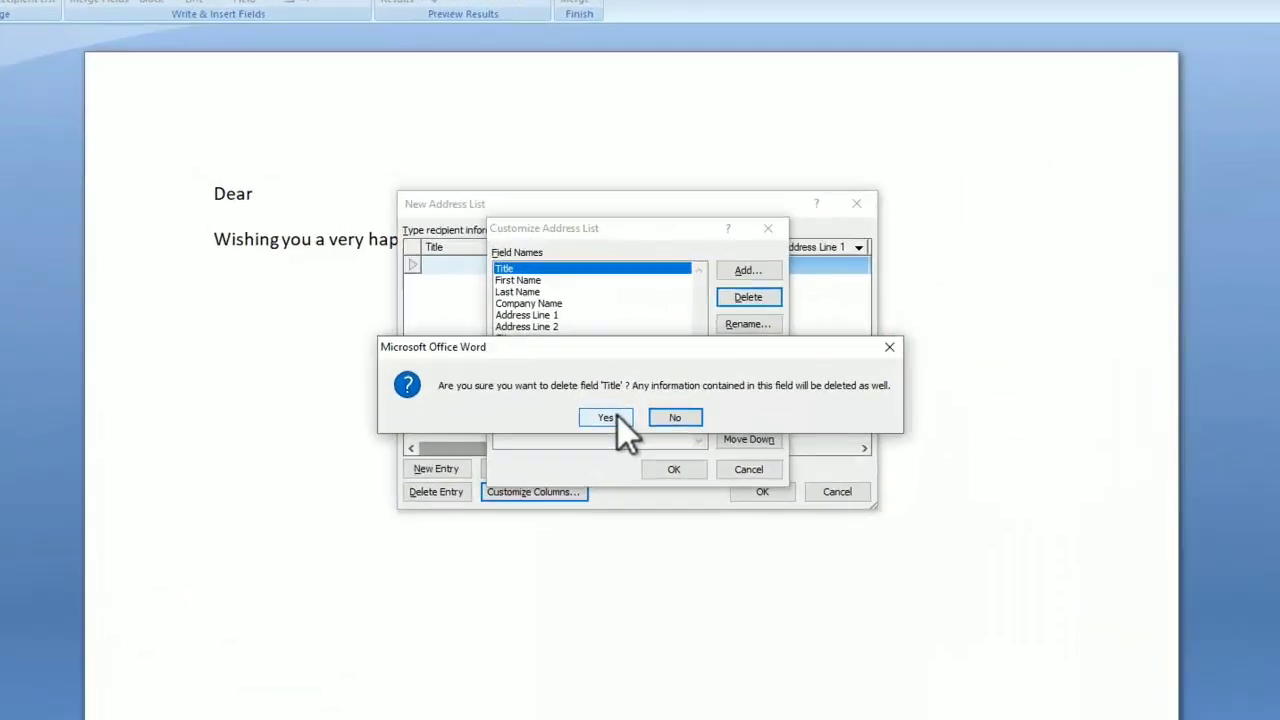
click(605, 432)
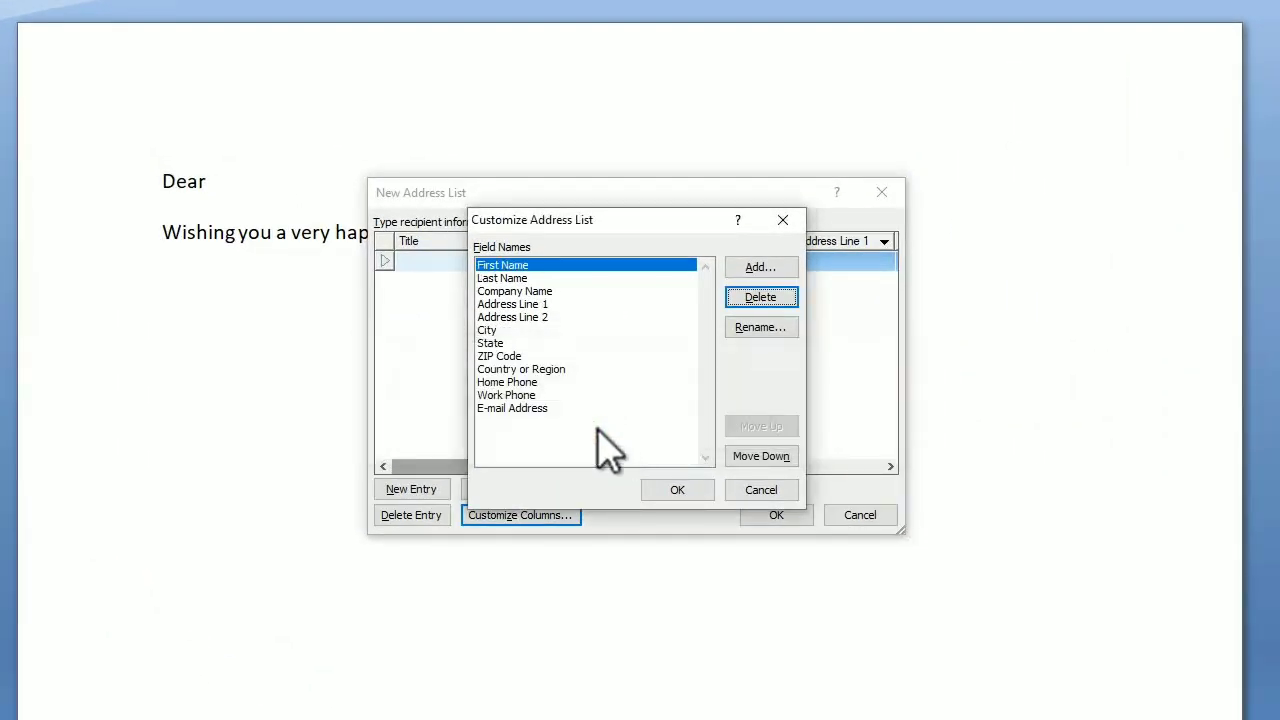
click(517, 279)
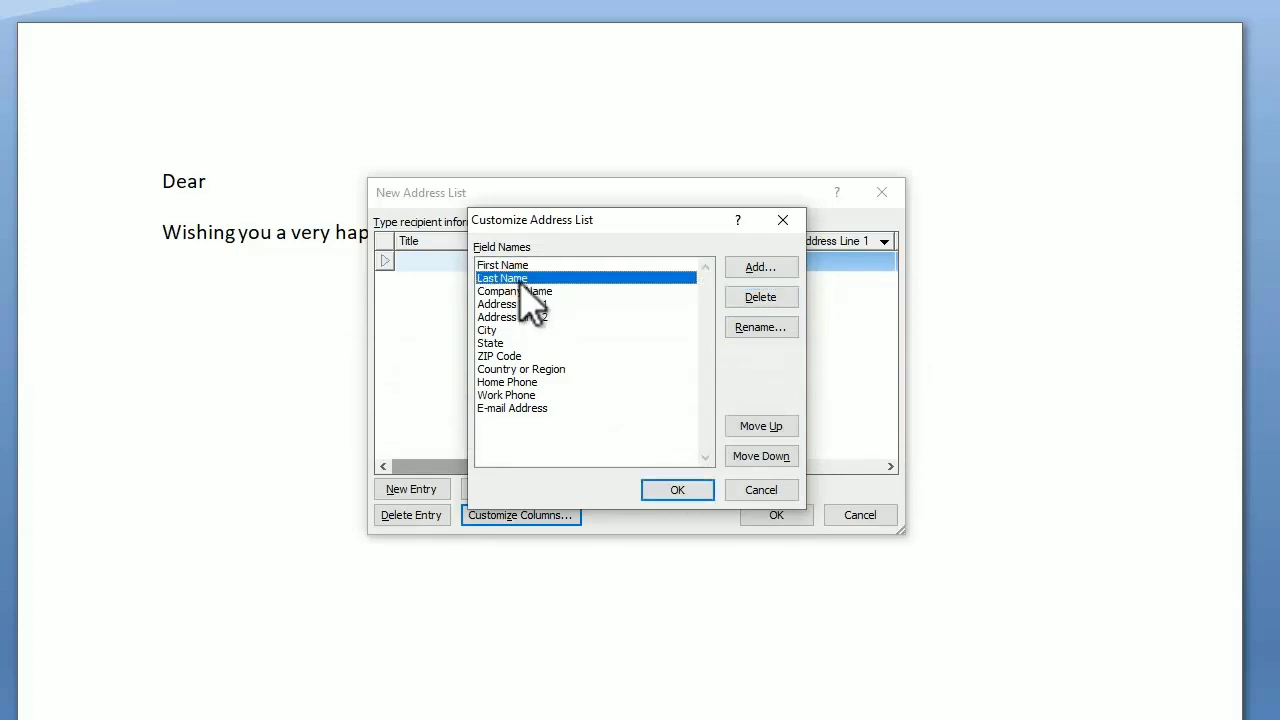
click(745, 298)
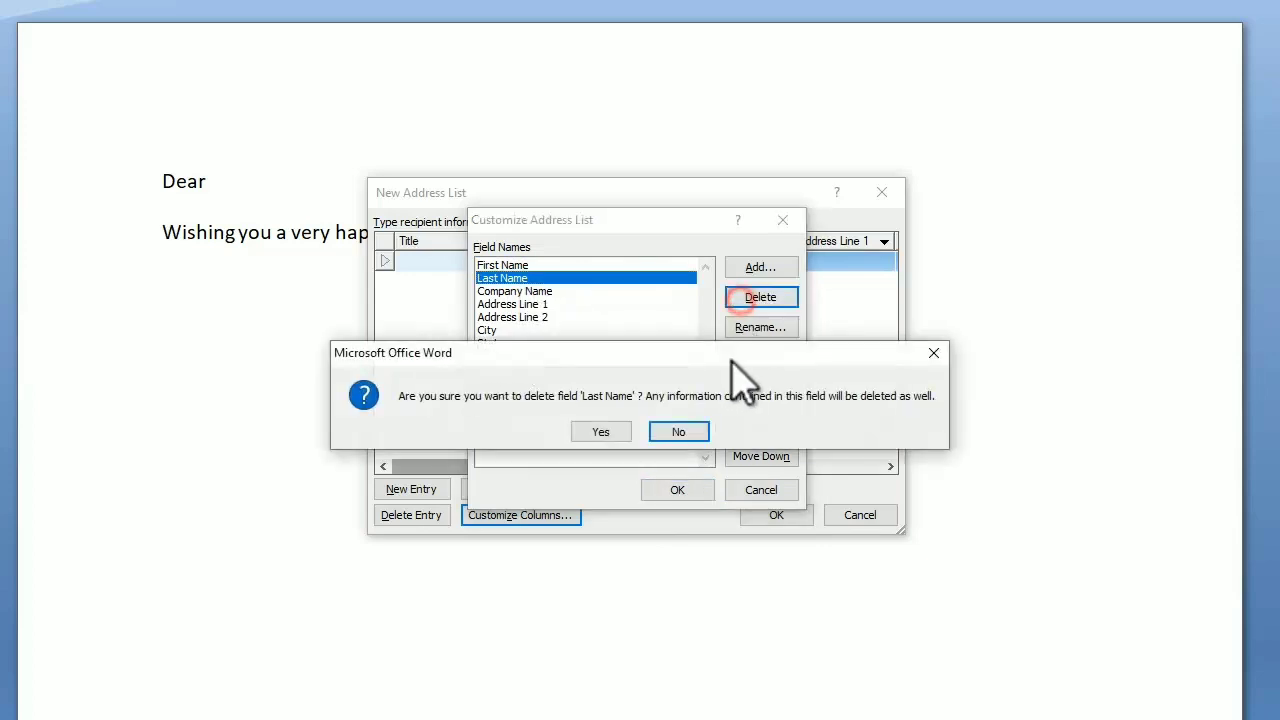
click(617, 435)
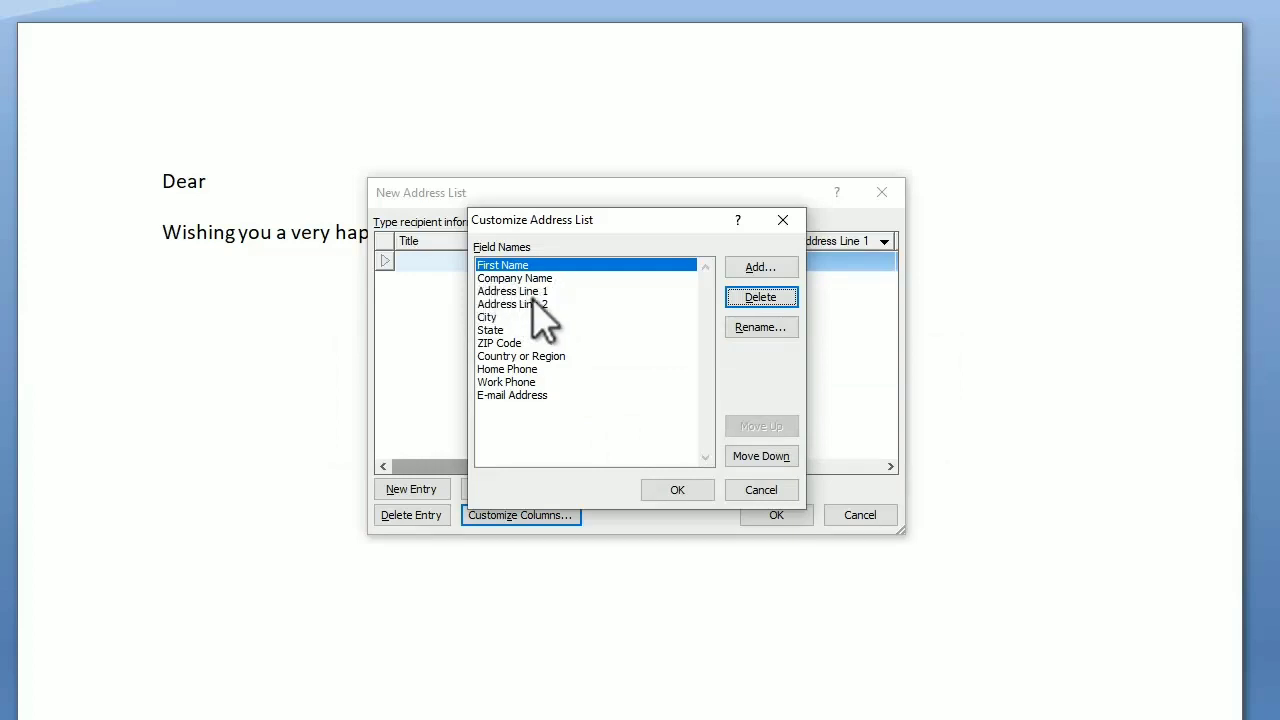
click(547, 304)
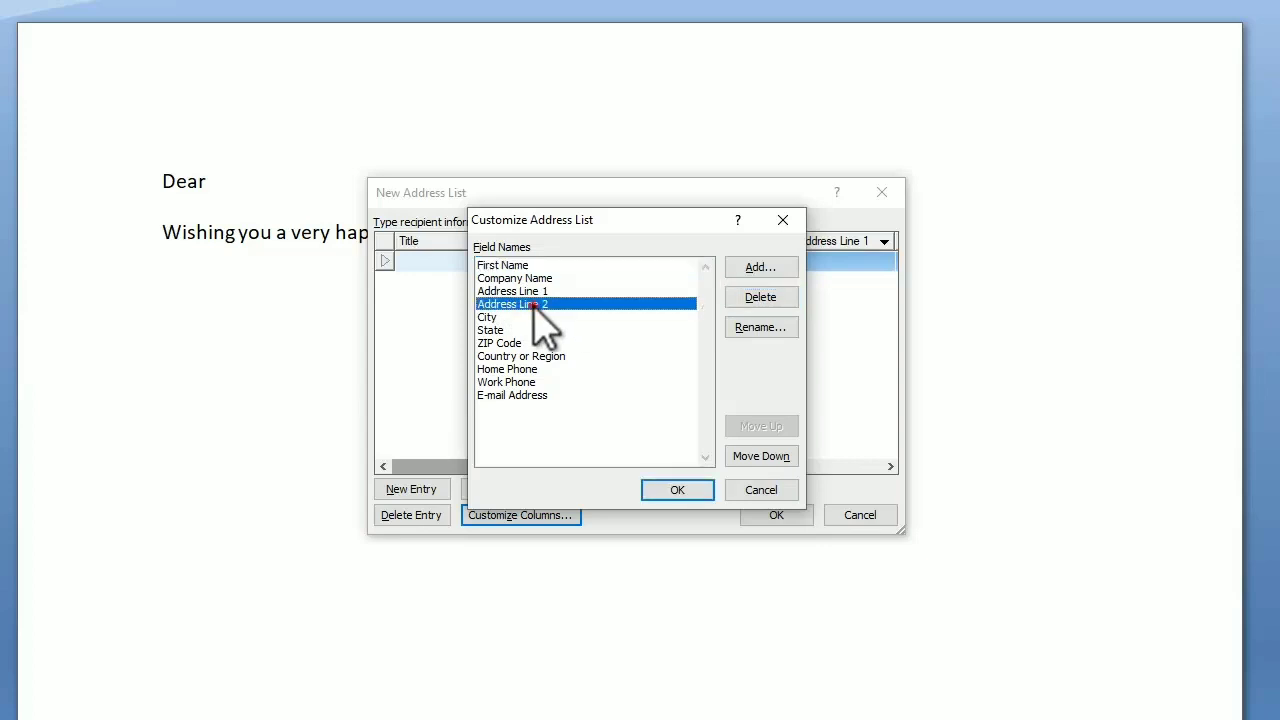
click(758, 297)
click(618, 432)
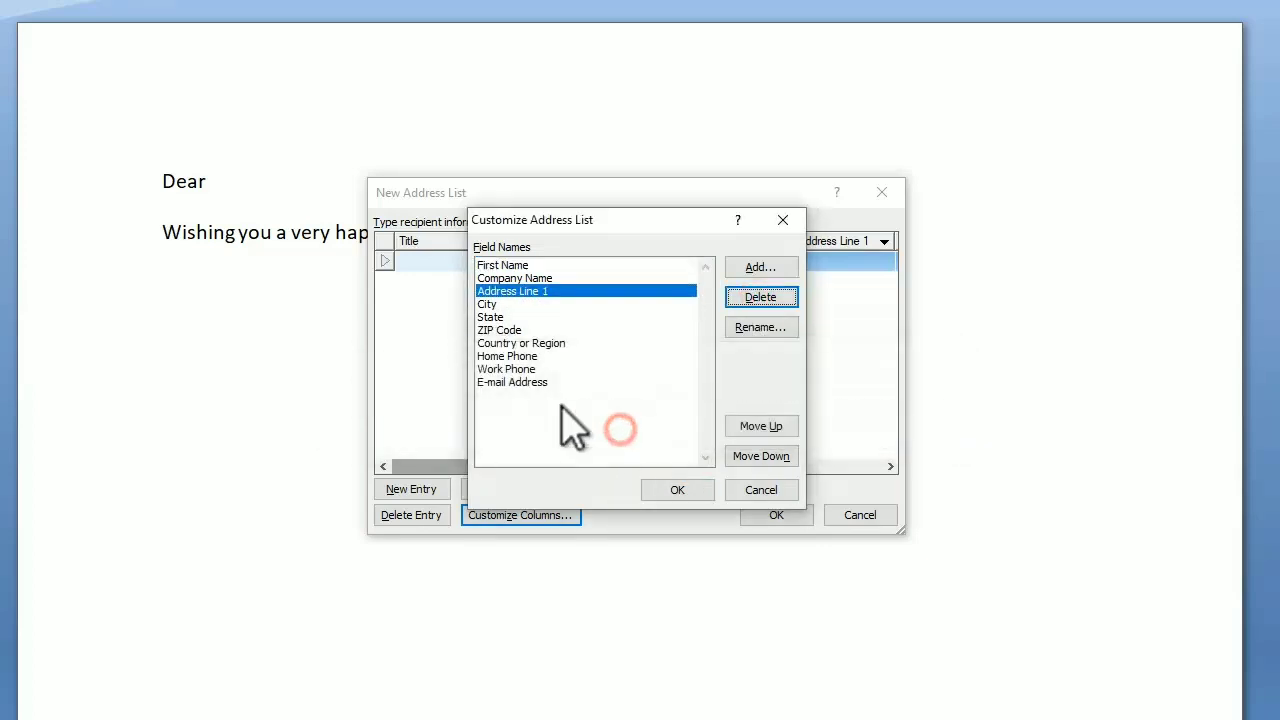
click(490, 304)
click(760, 297)
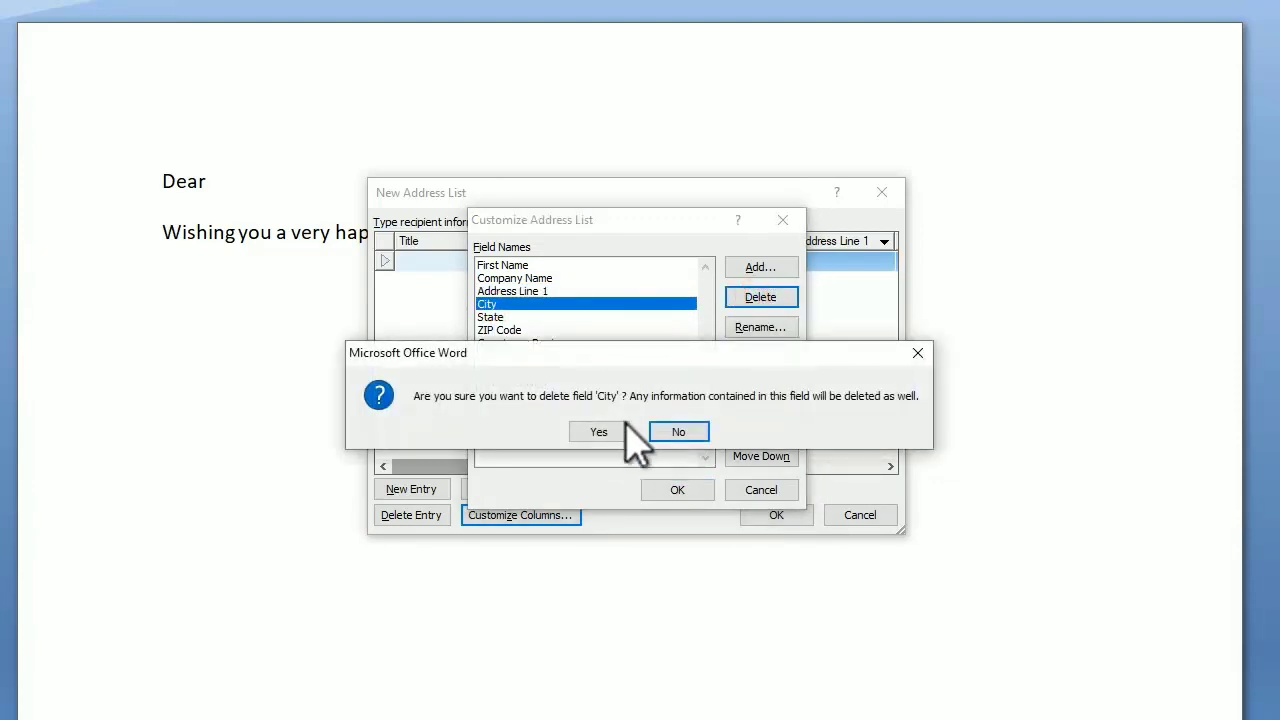
click(605, 432)
Delete the State, ZIP Code, Country or Region and Home Phone fields
click(495, 304)
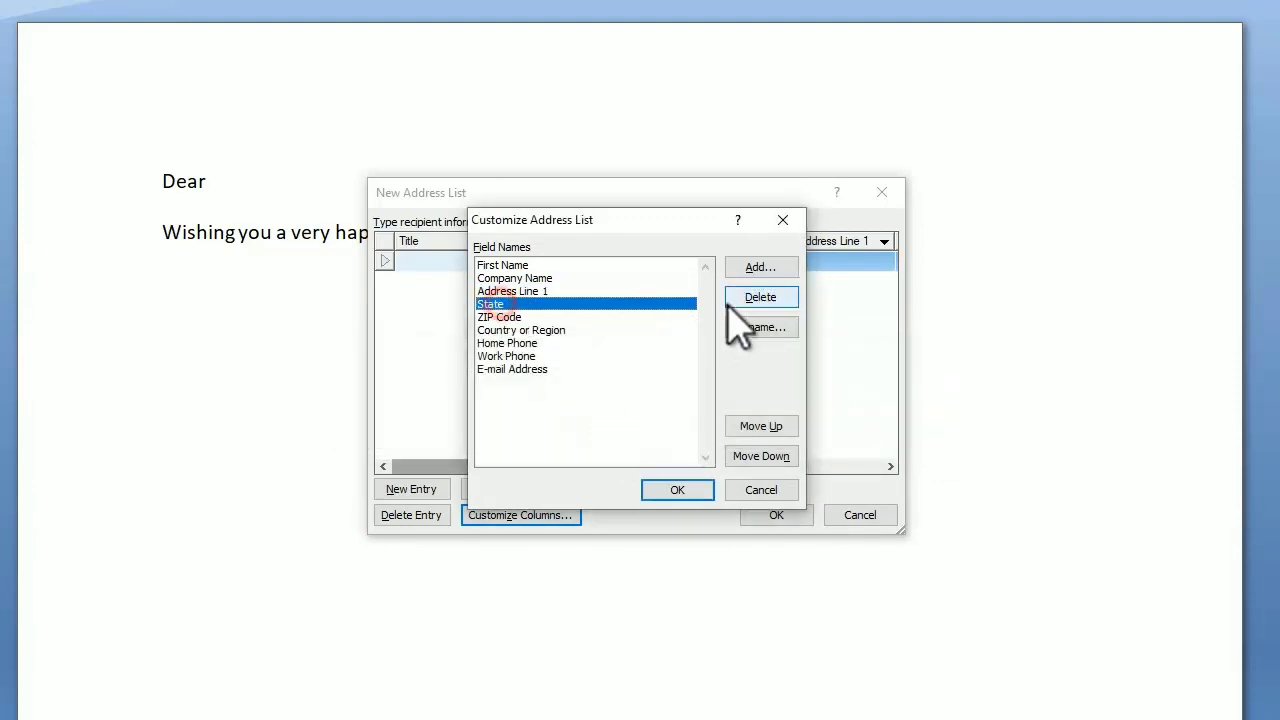
click(752, 300)
click(583, 432)
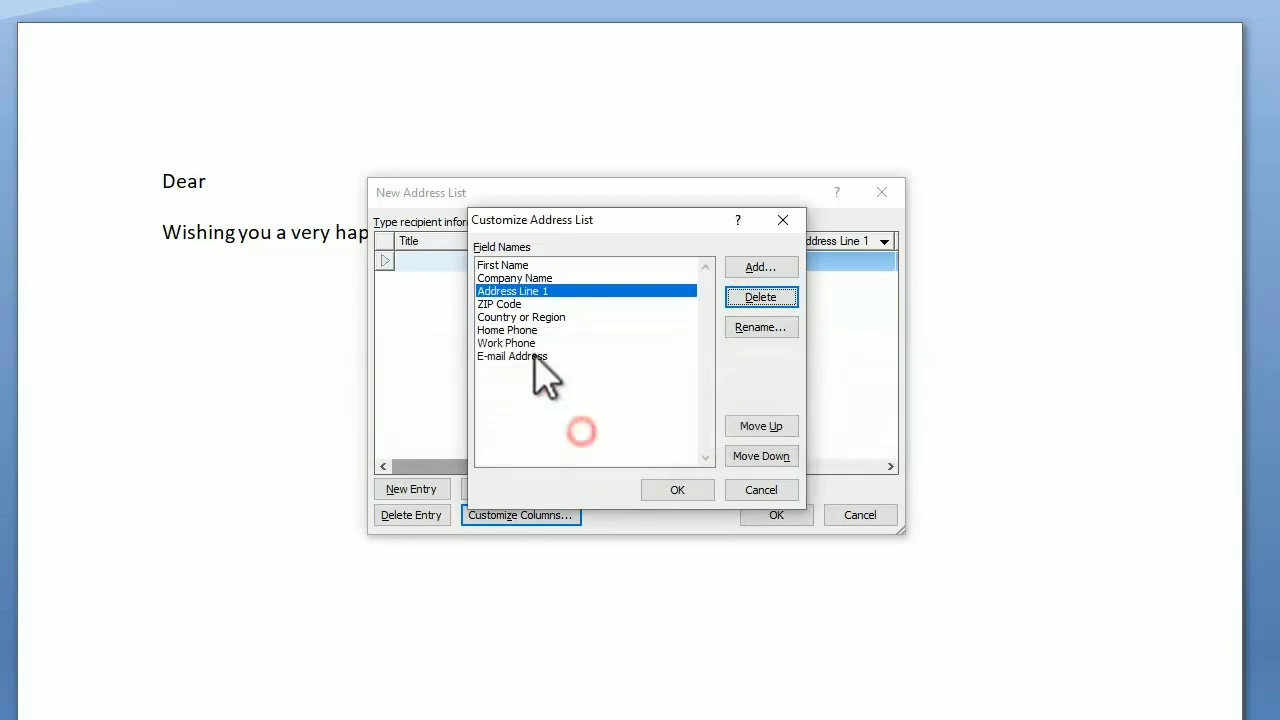
click(499, 304)
click(760, 297)
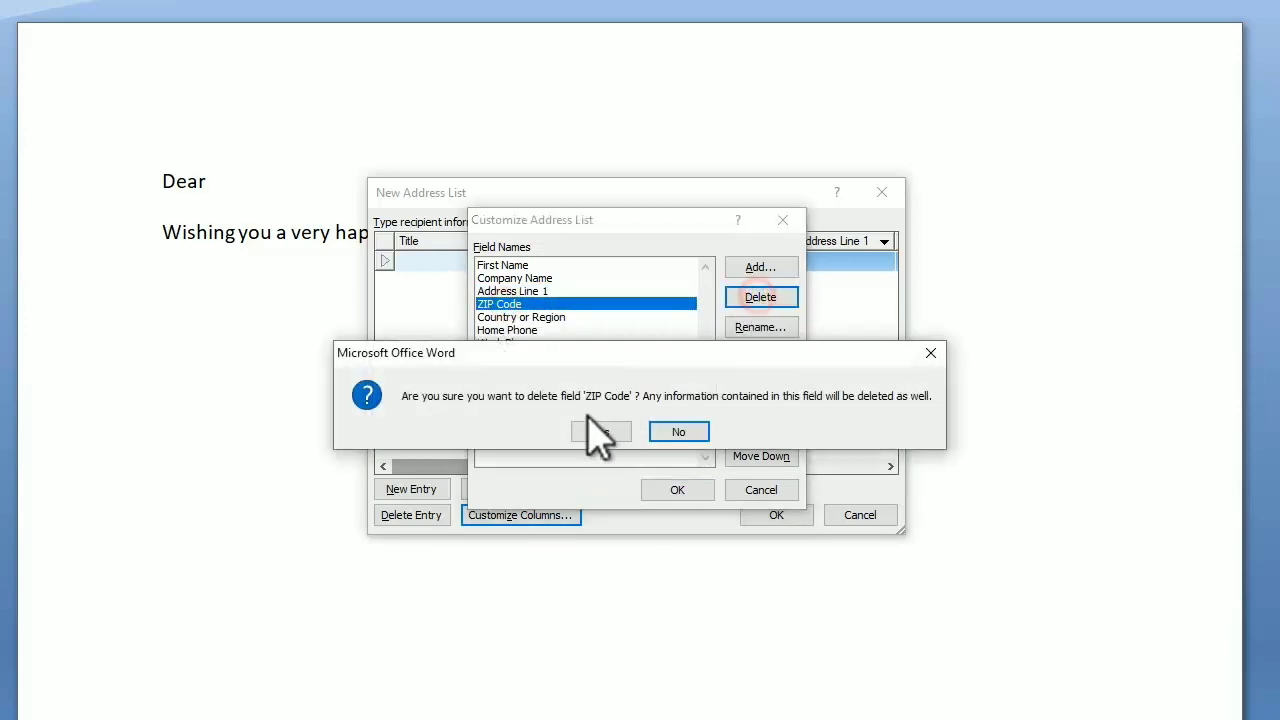
click(597, 432)
click(505, 303)
click(740, 297)
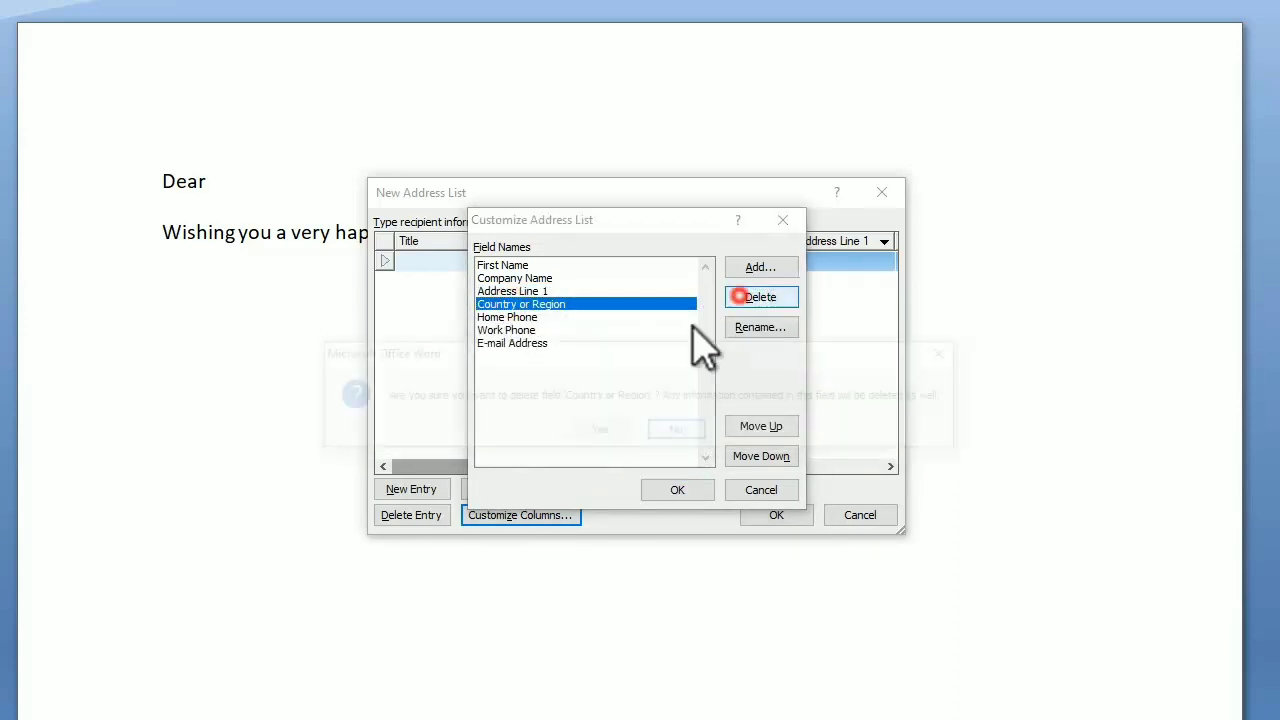
click(603, 430)
click(535, 304)
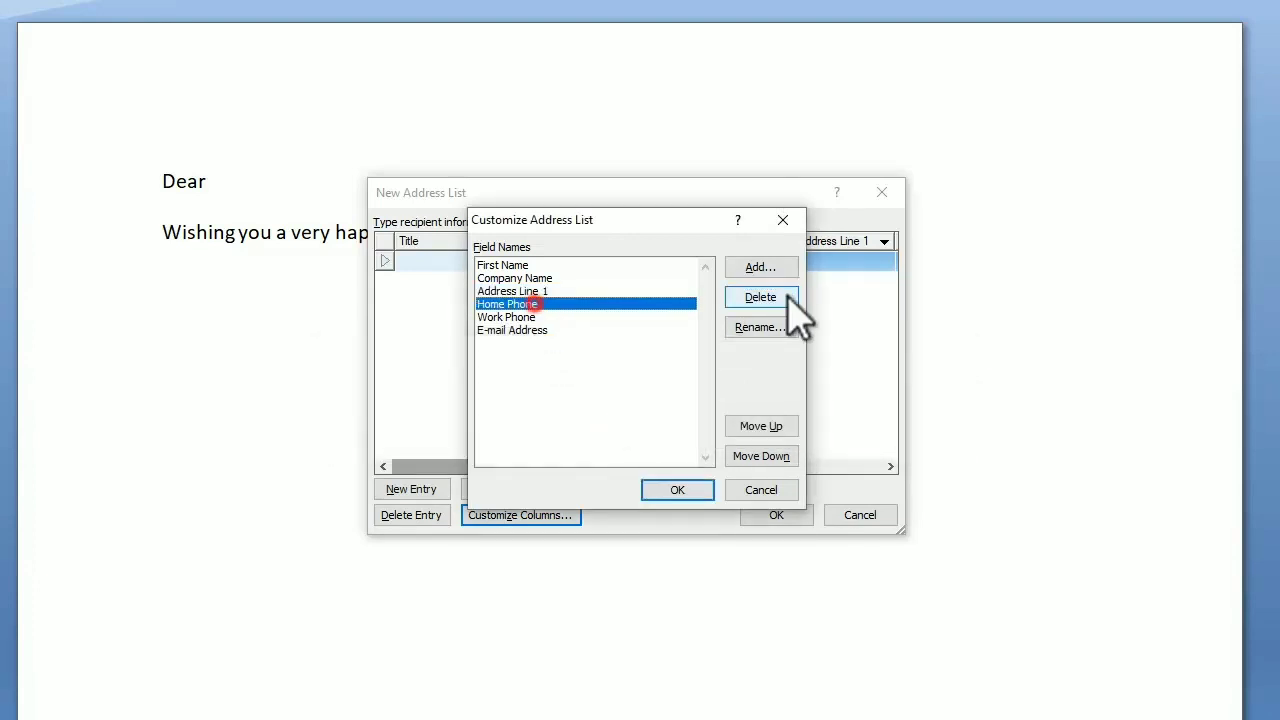
click(790, 297)
click(598, 430)
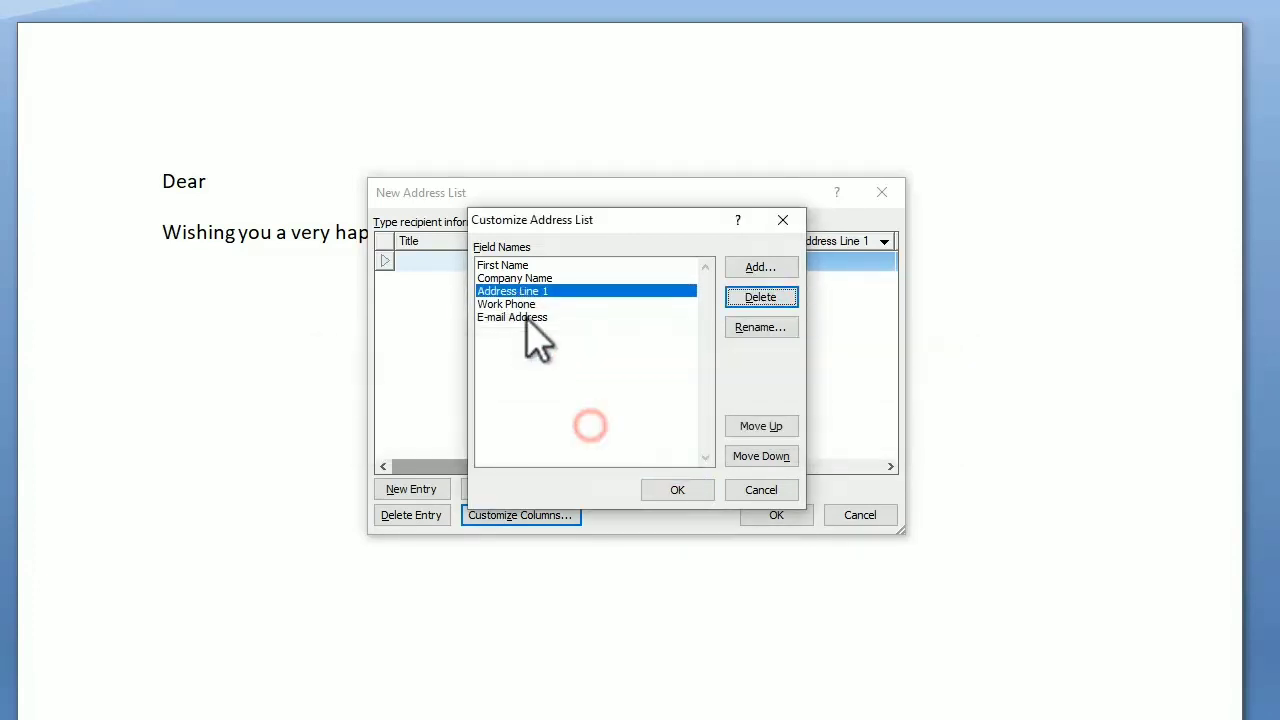
Delete the Work Phone and E-mail Address fields and apply the trimmed list
click(528, 305)
click(740, 297)
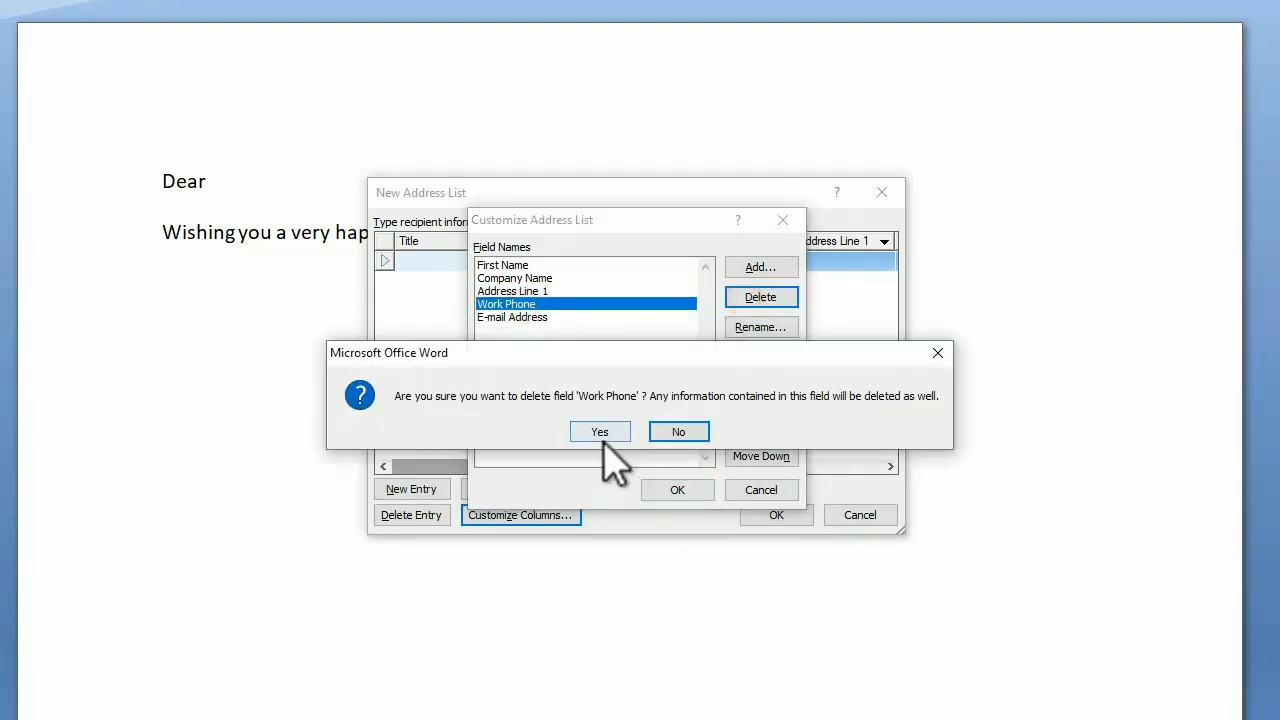
click(600, 431)
click(530, 304)
click(778, 297)
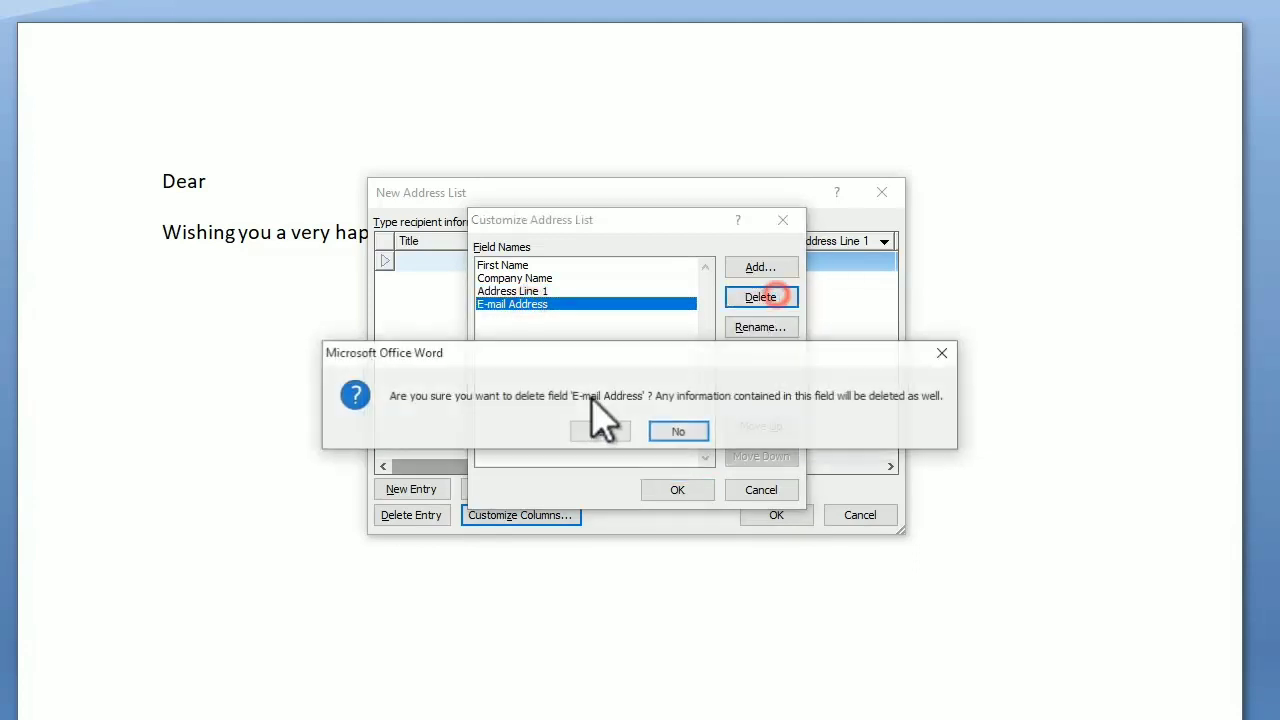
click(600, 431)
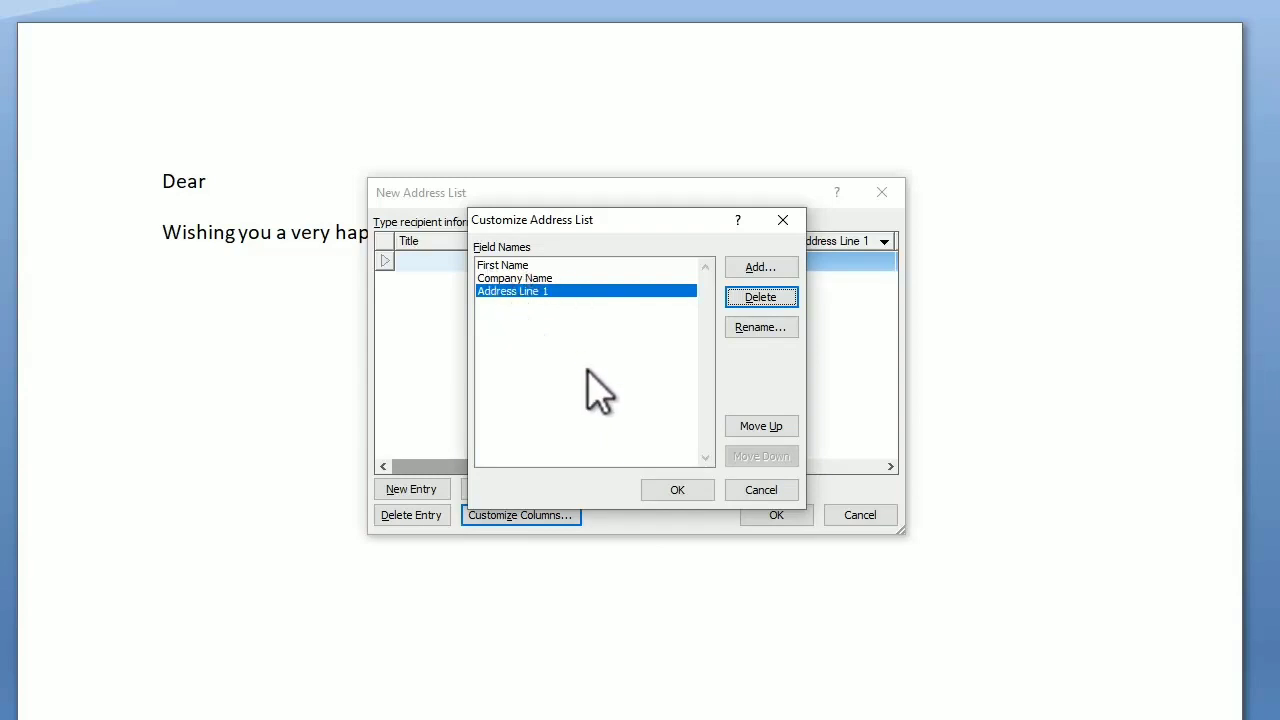
click(680, 490)
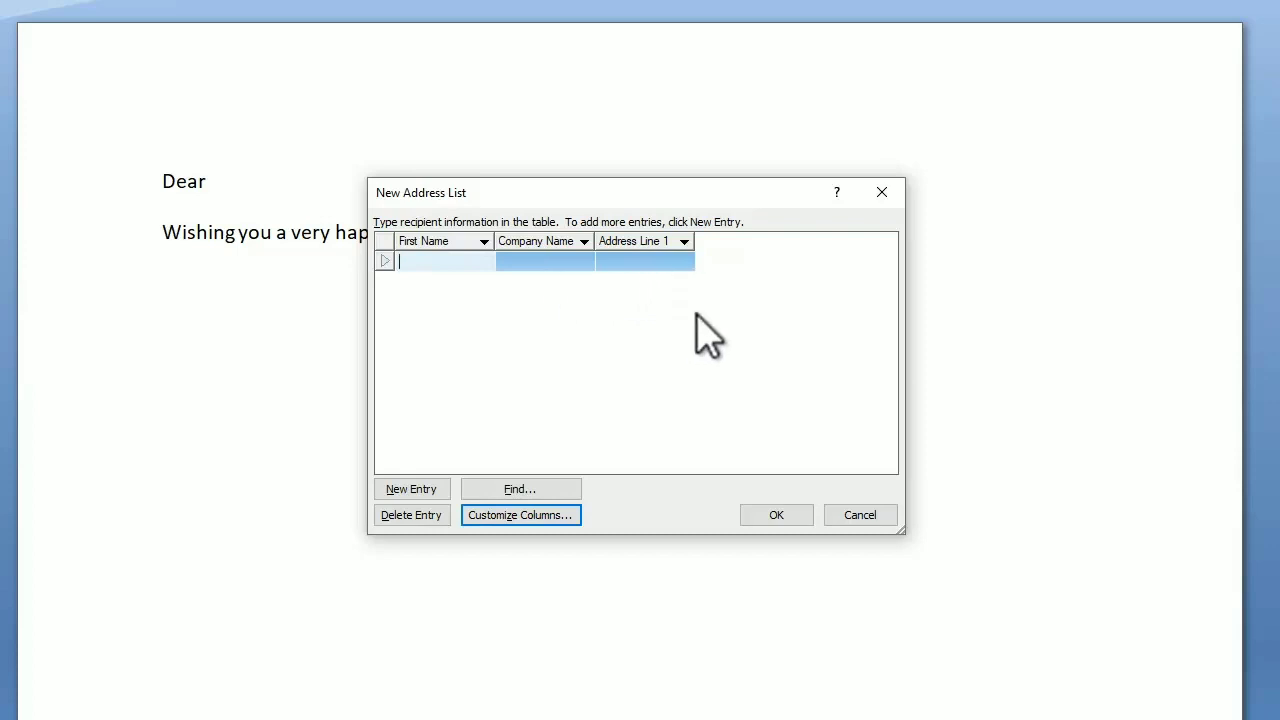
Enter the first recipient's first name, company AIRTEL and Address Line 1 city
text(SU)
text(MIT)
key(Tab)
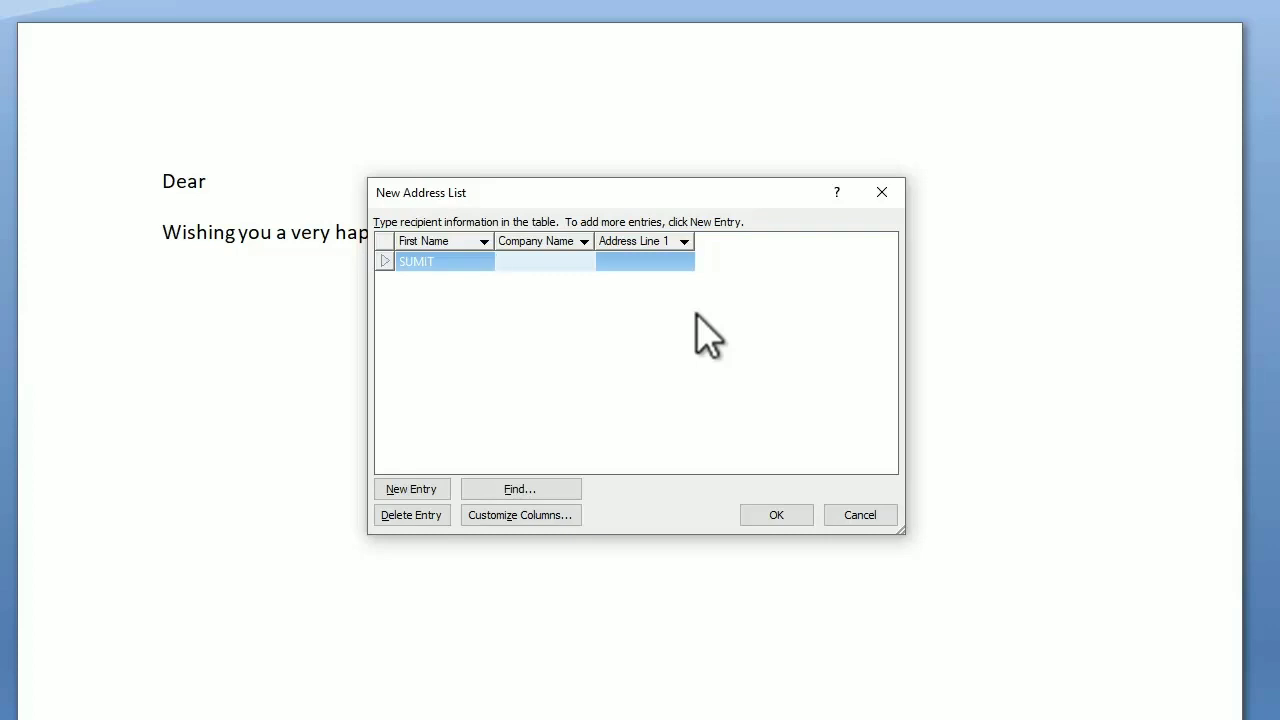
text(AIRTEL)
key(Tab)
text(HIS)
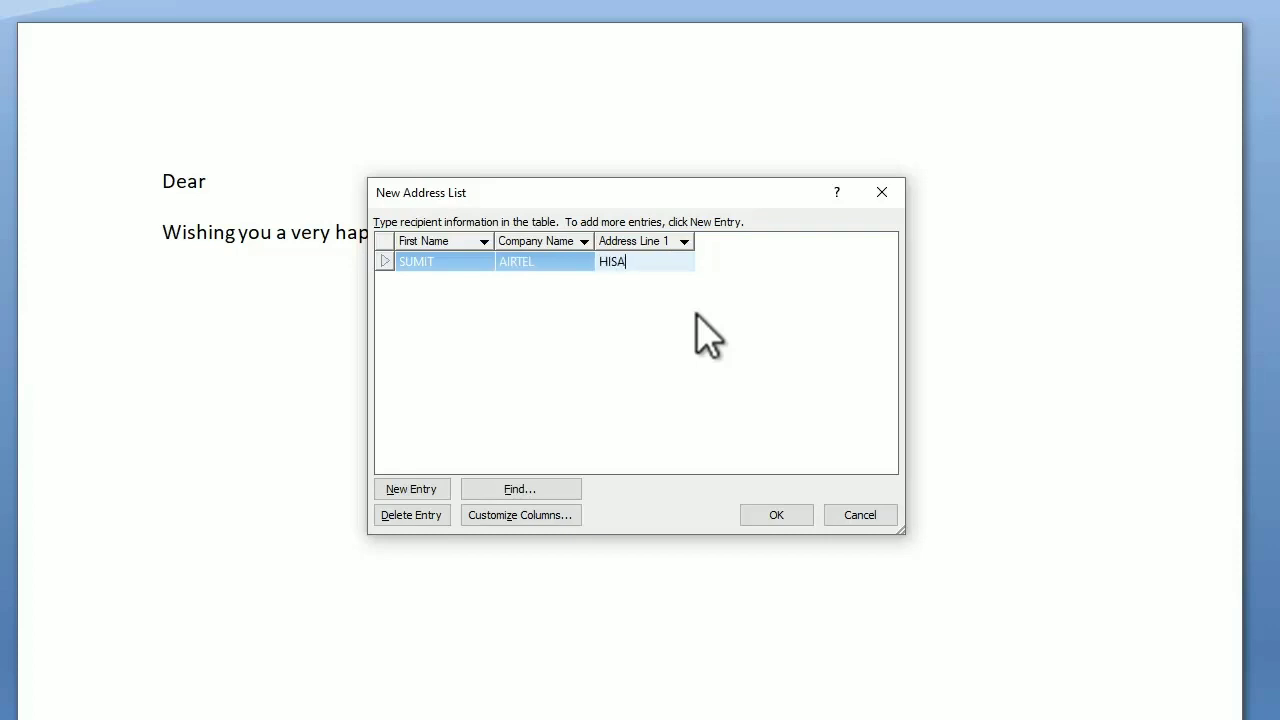
text(AR)
key(Tab)
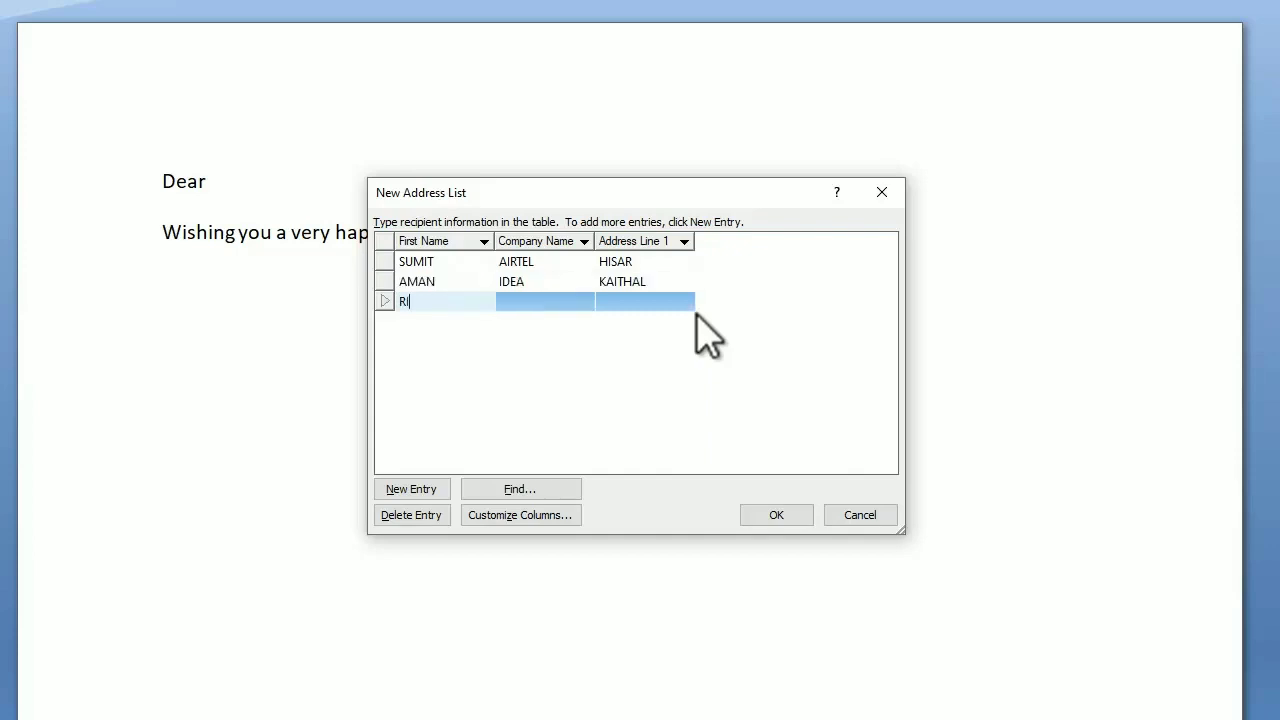
Enter the next recipient's first name, company DEA and Address Line 1 city
text(TU)
key(Tab)
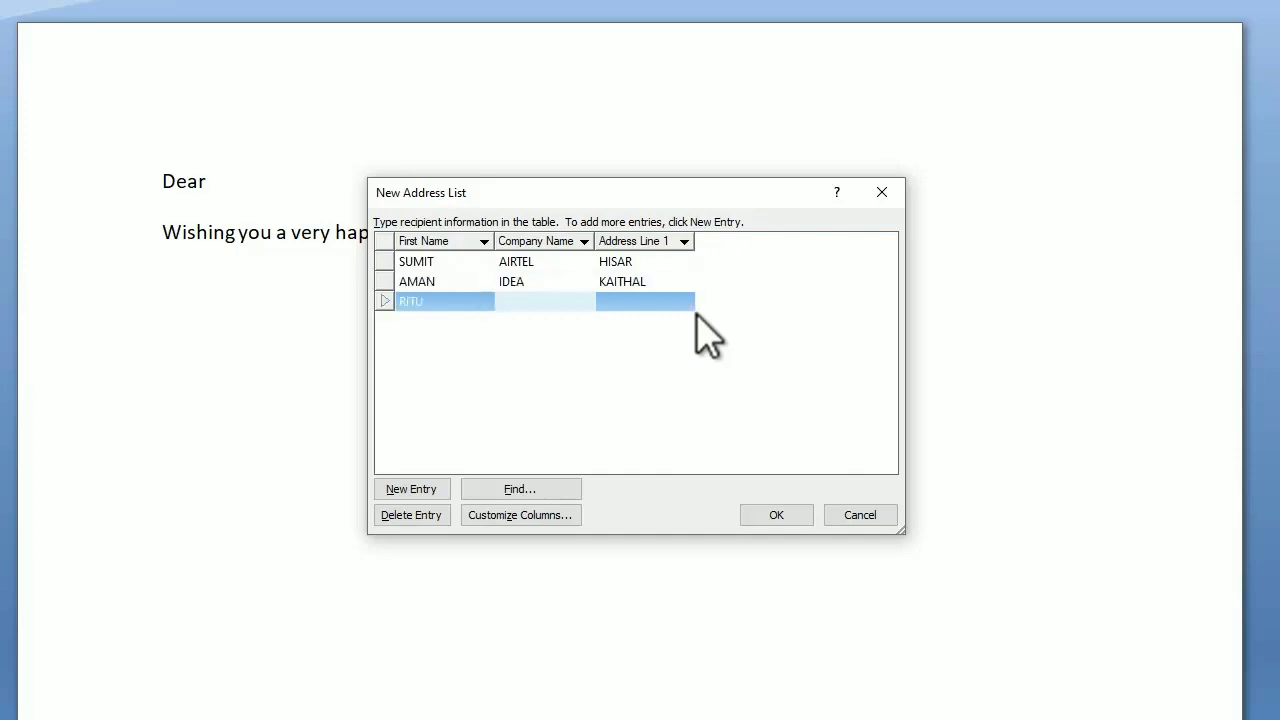
text(IDEA)
key(Tab)
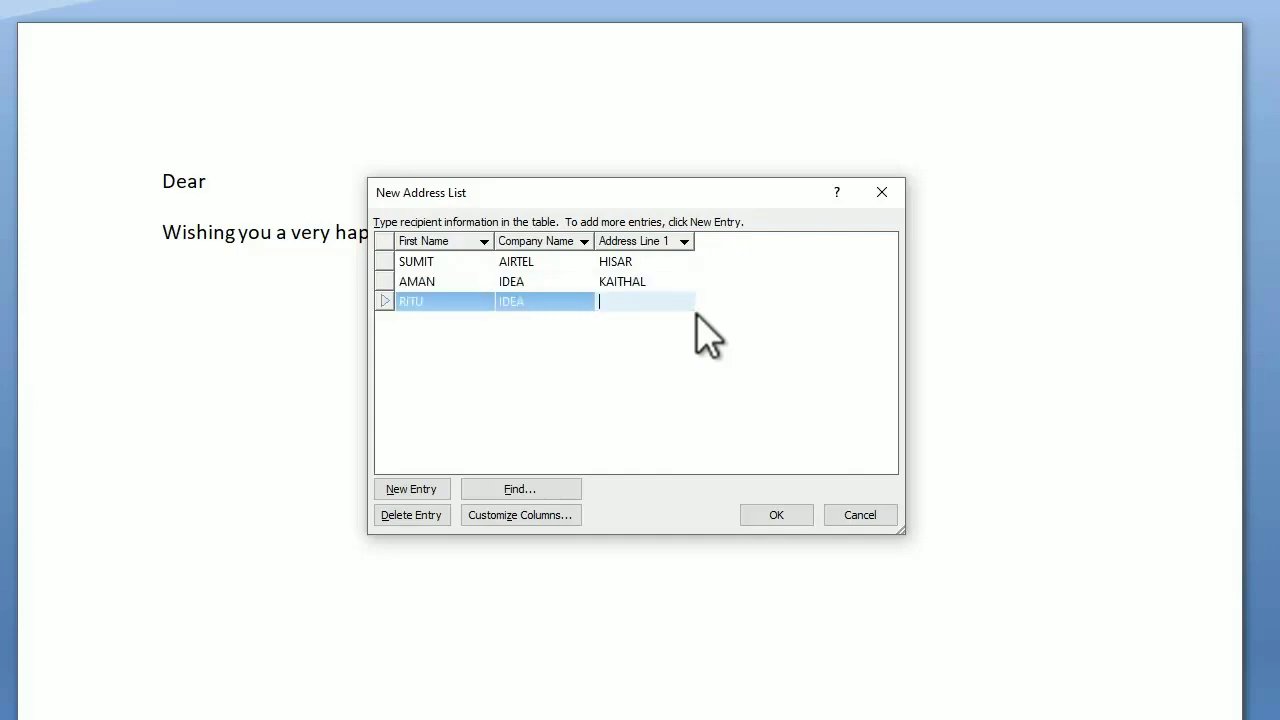
text(AM)
text(BALA)
key(Tab)
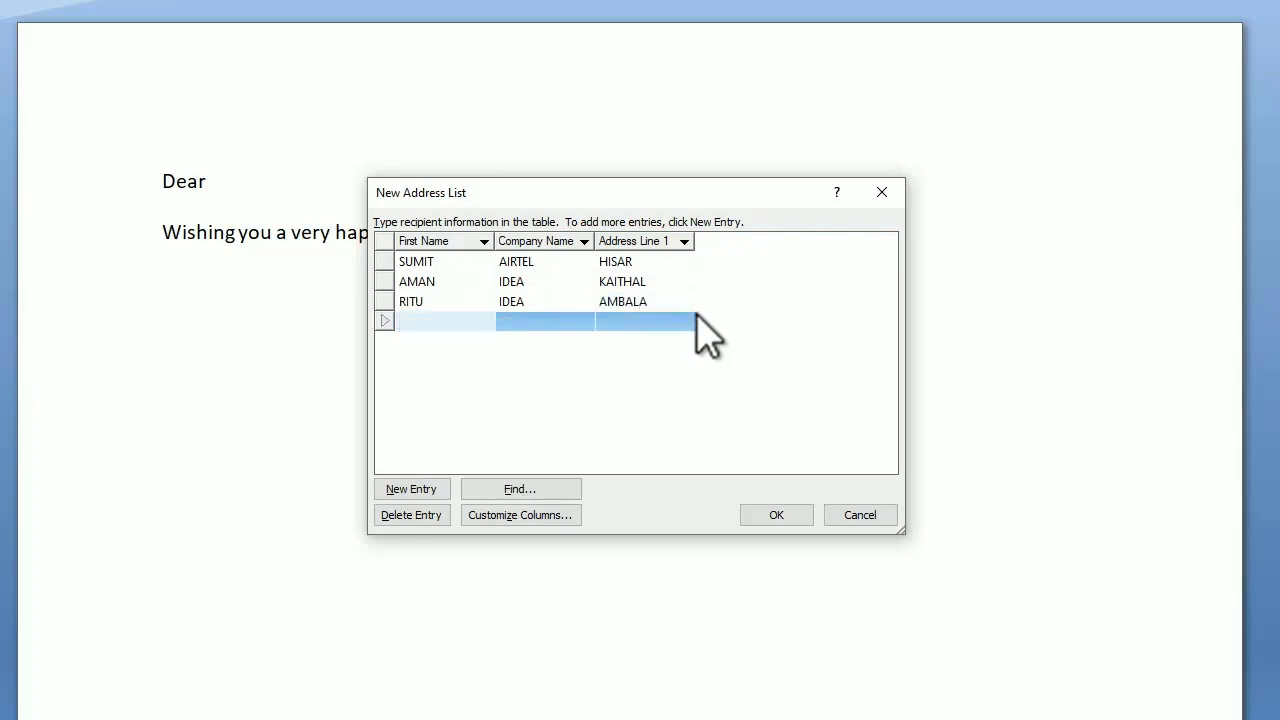
Enter the fourth recipient's first name, company AIRTEL and Address Line 1 city
text(KAMAL)
key(Tab)
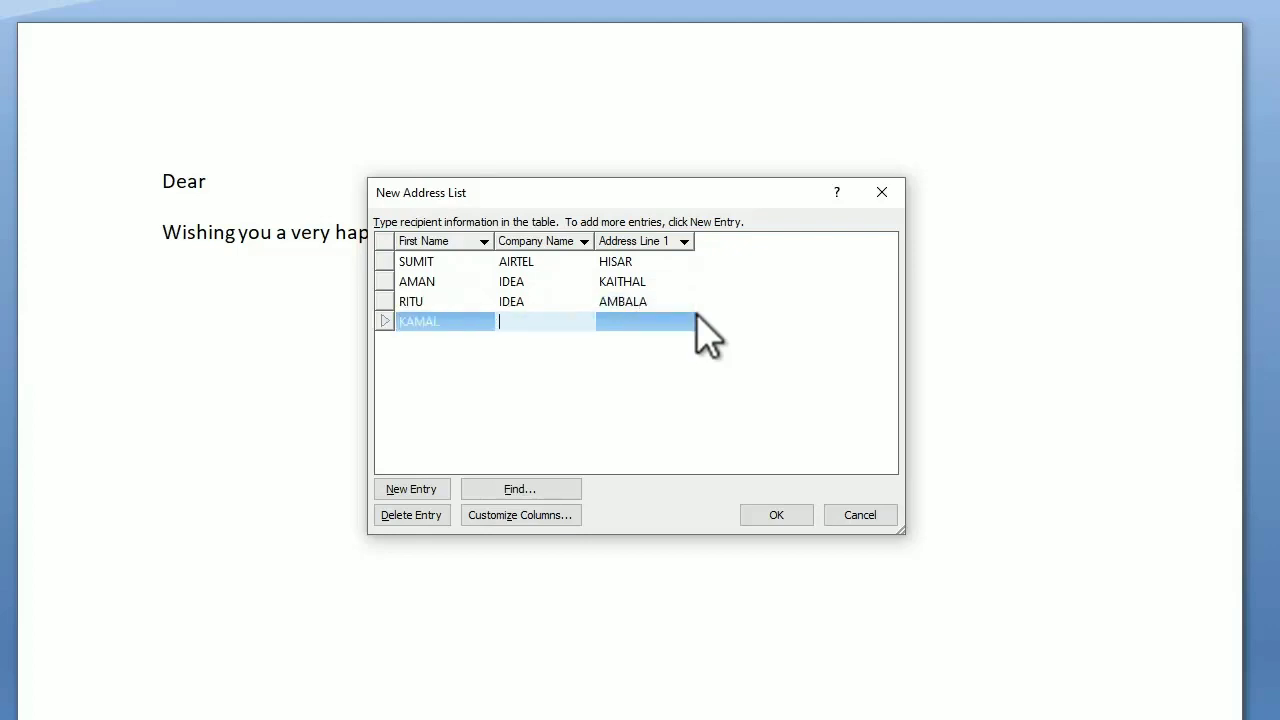
text(A)
text(IR)
key(BackSpace)
text(RTE)
text(L)
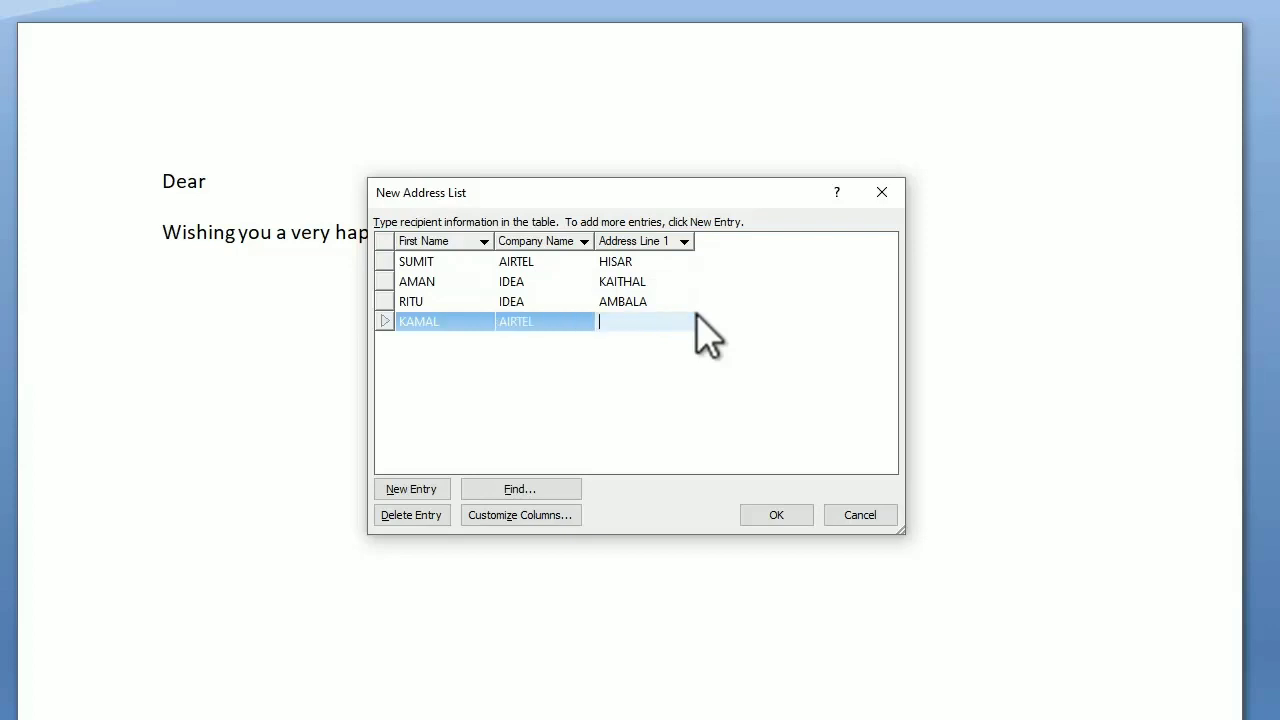
text(BHI)
text(WANI)
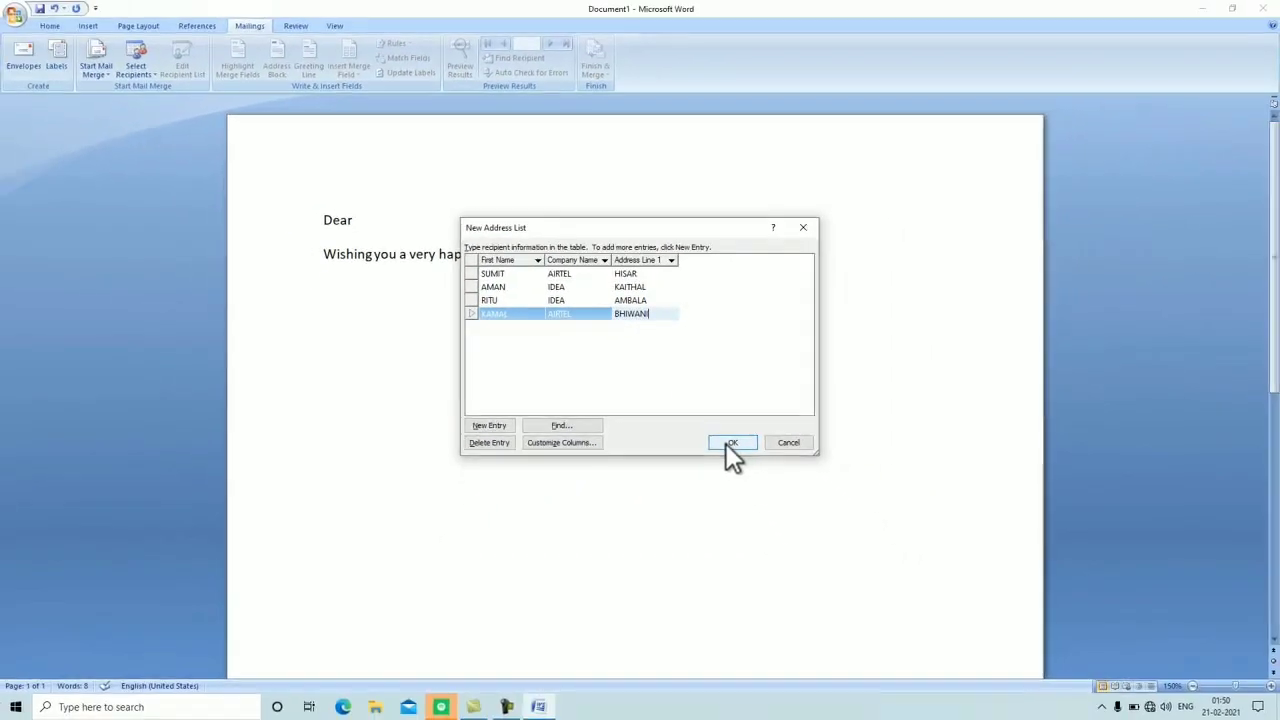
Close the New Address List and save it as MY LIST in My Data Sources
click(726, 443)
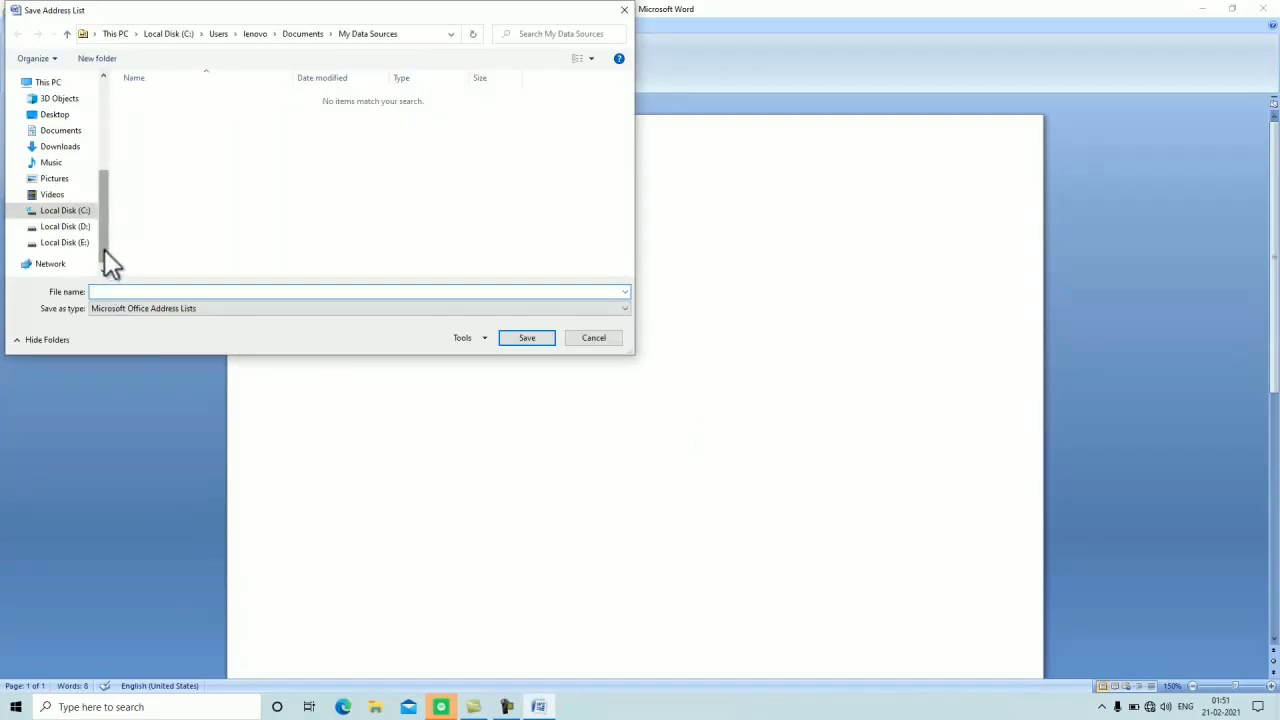
scroll(104, 250, down, 1)
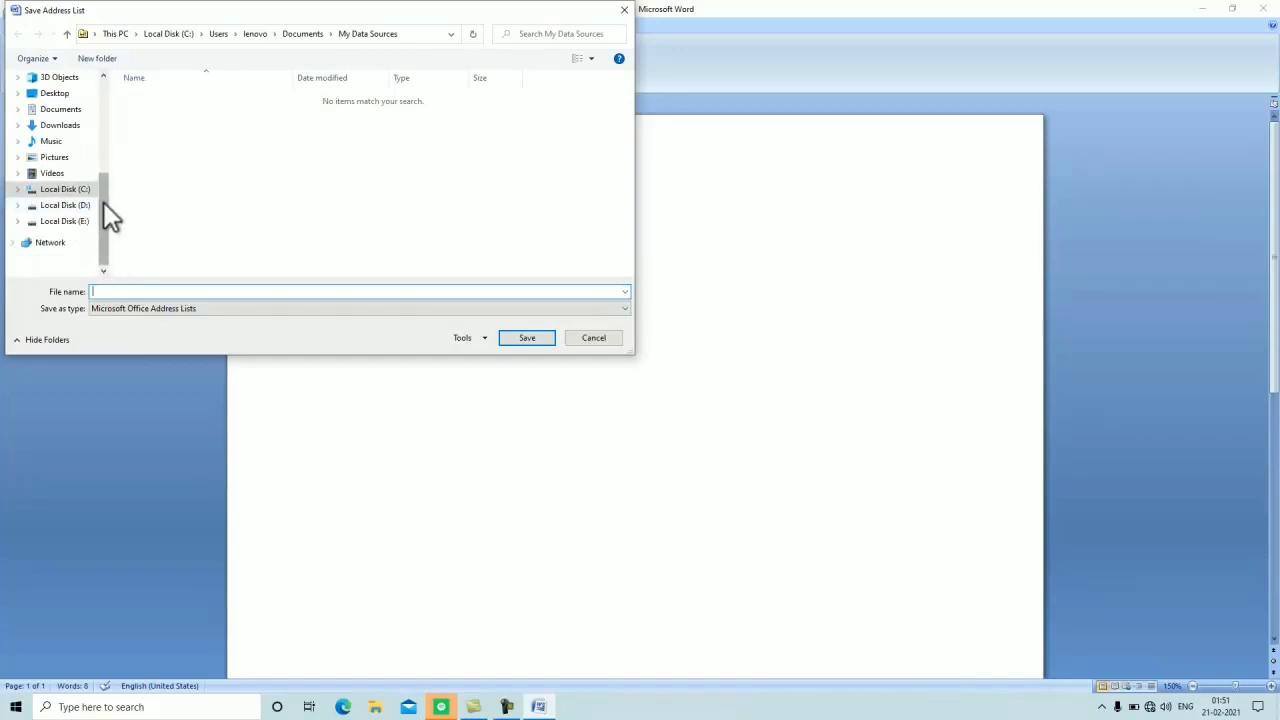
click(110, 295)
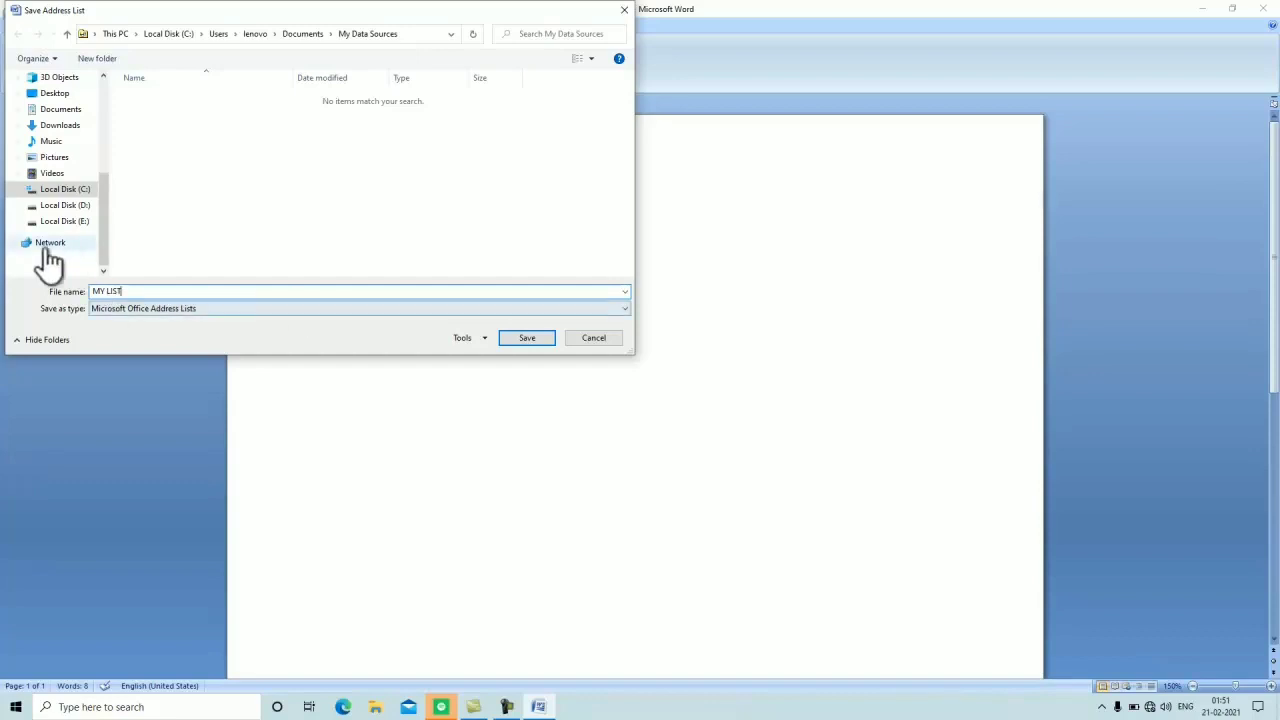
click(514, 341)
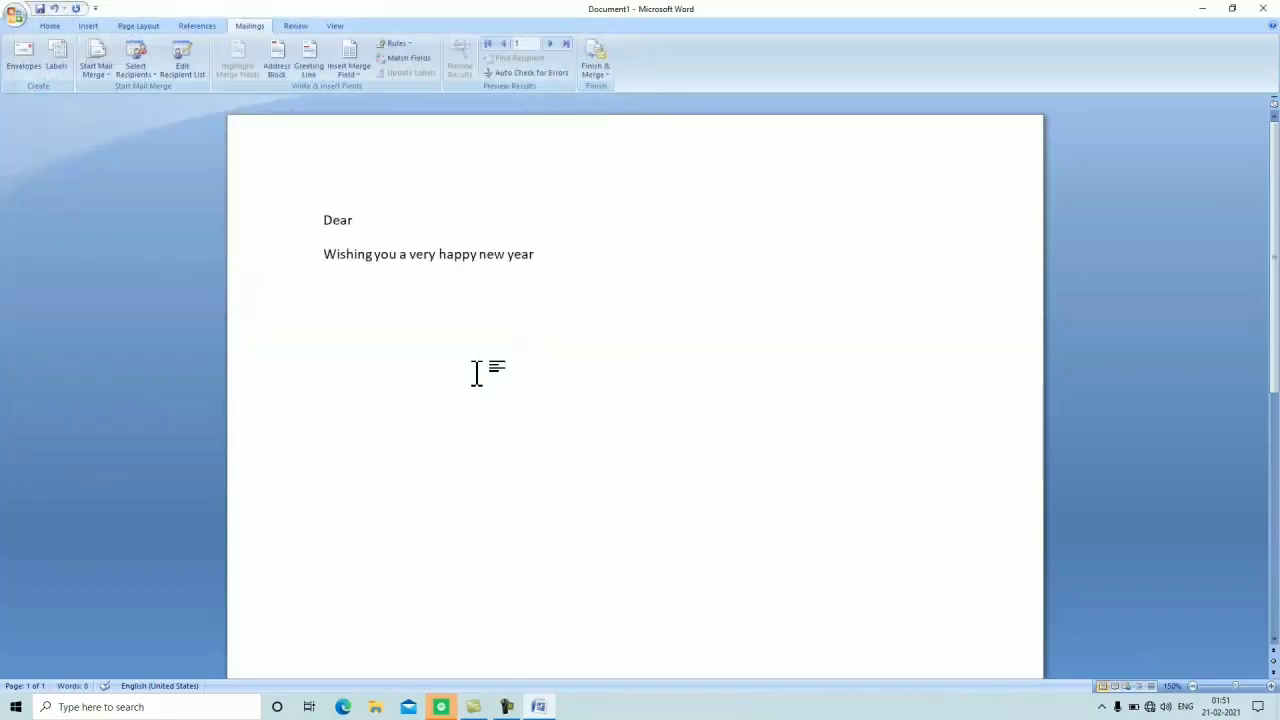
click(361, 226)
click(361, 226)
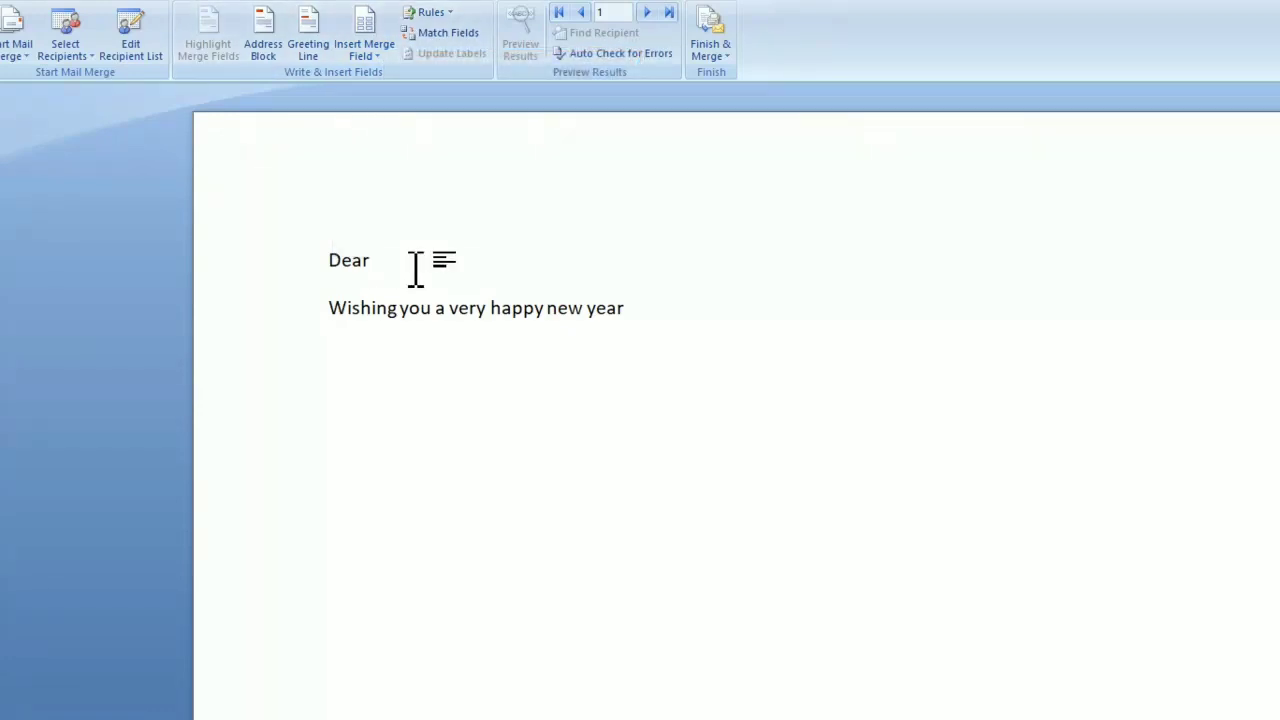
Insert «First_Name» after Dear, then «Company_Name» and «Address_Line_1» on their own lines
click(378, 56)
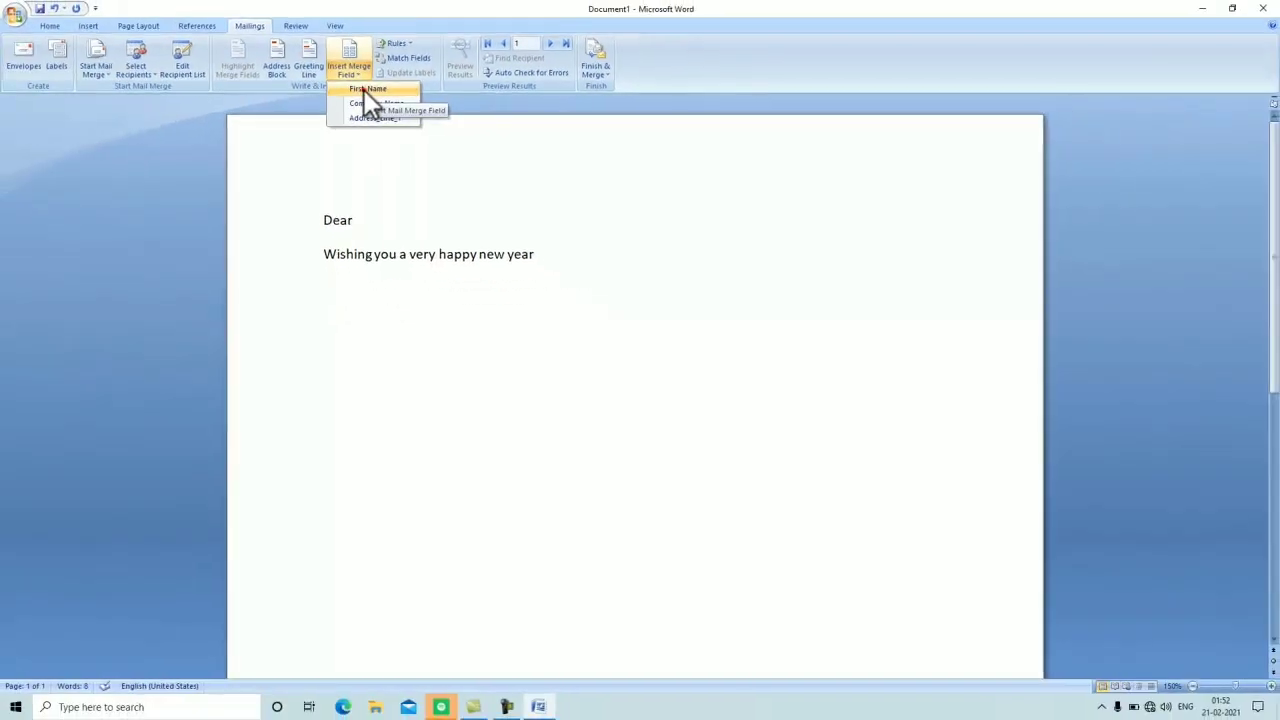
click(366, 90)
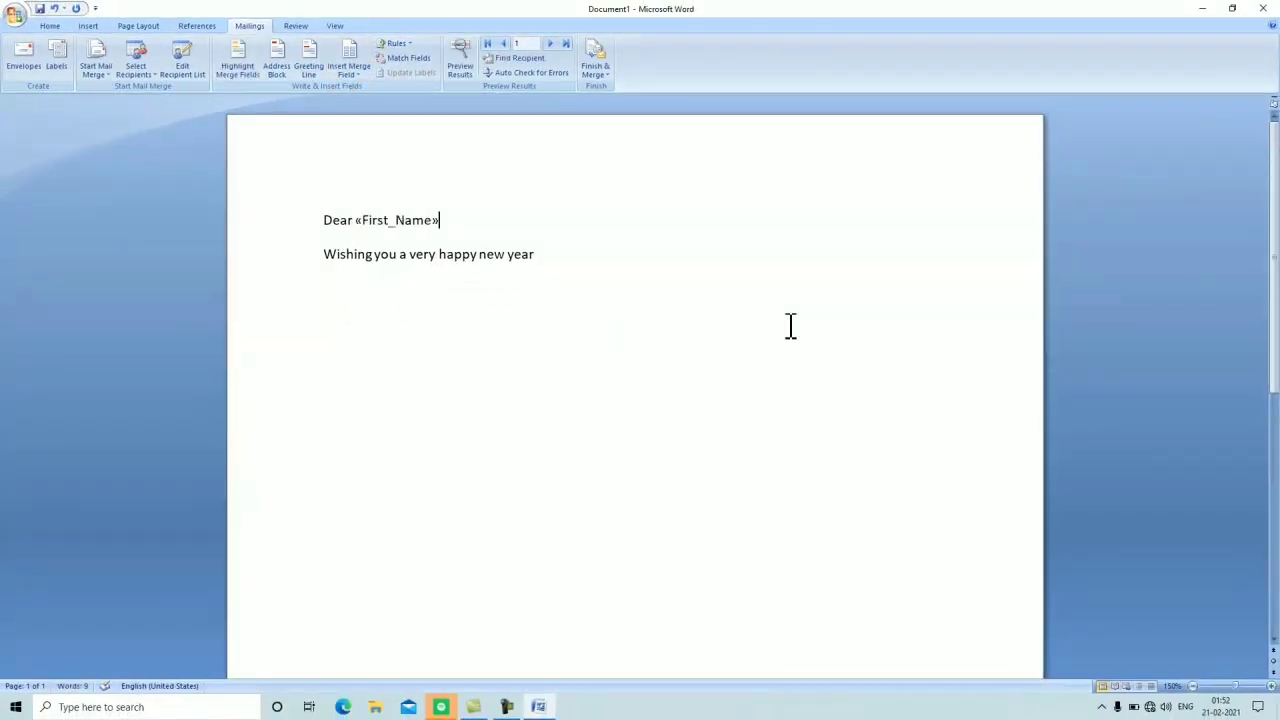
key(Return)
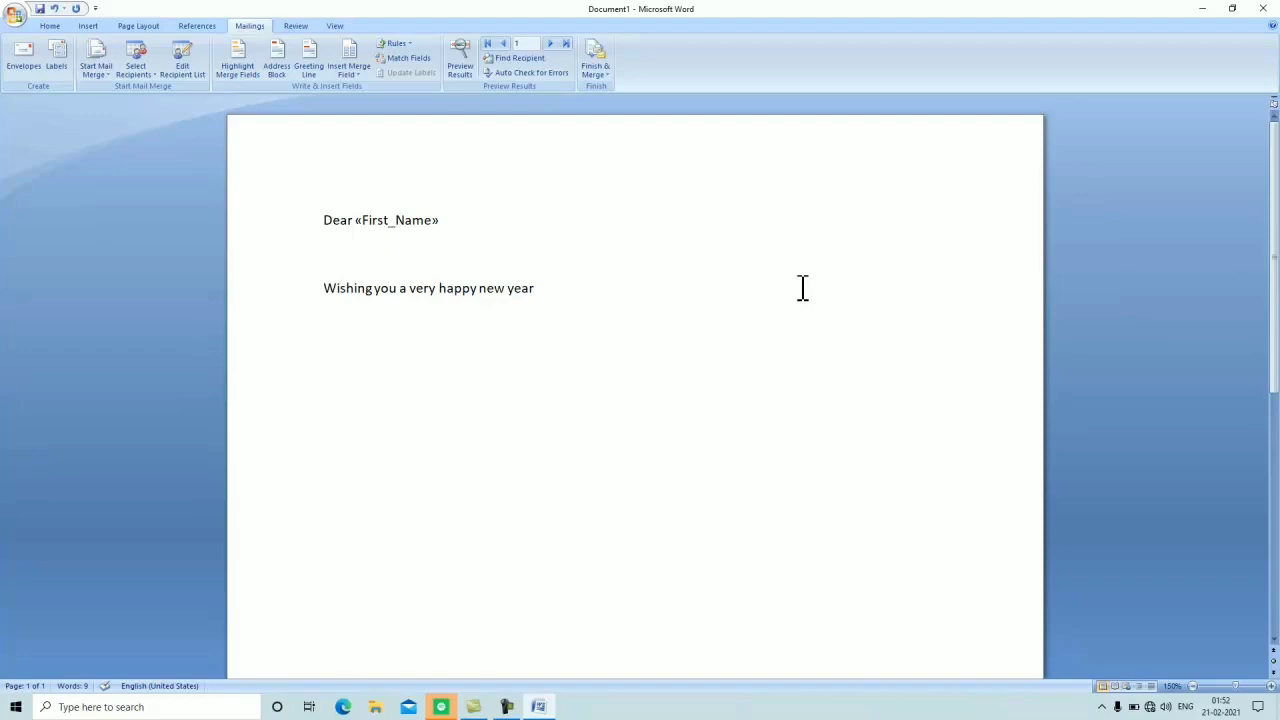
click(357, 76)
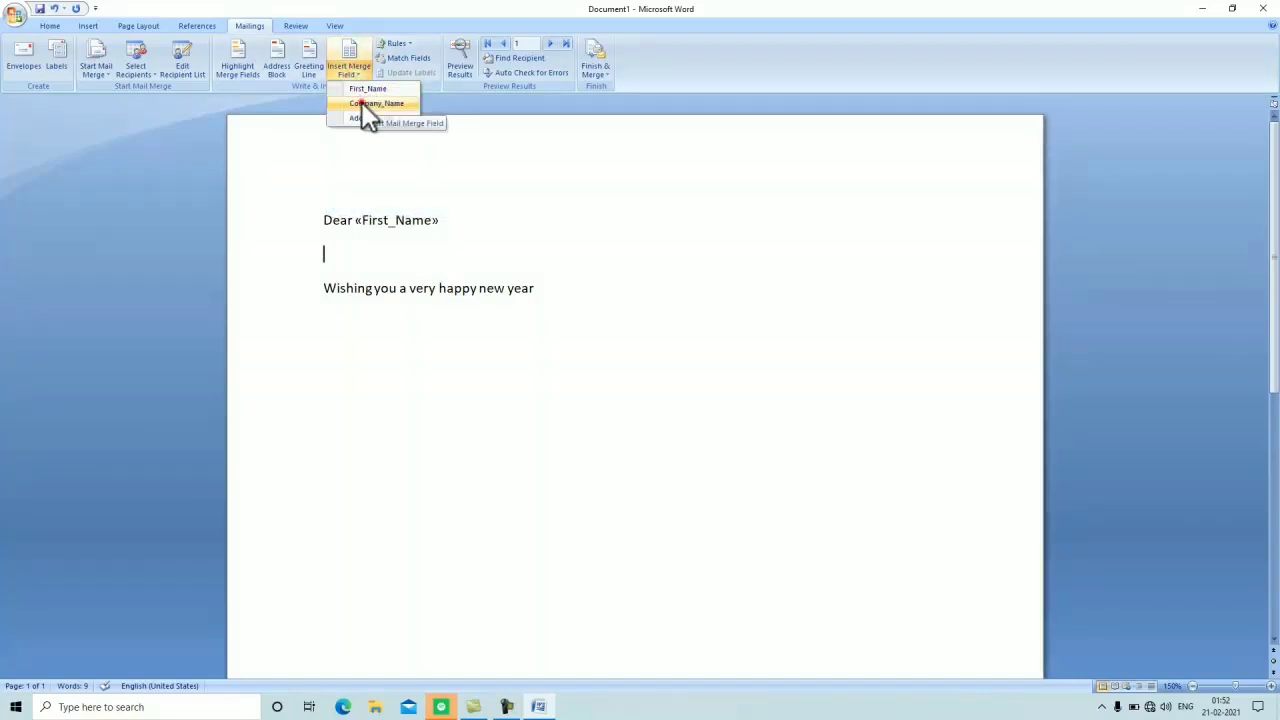
click(363, 104)
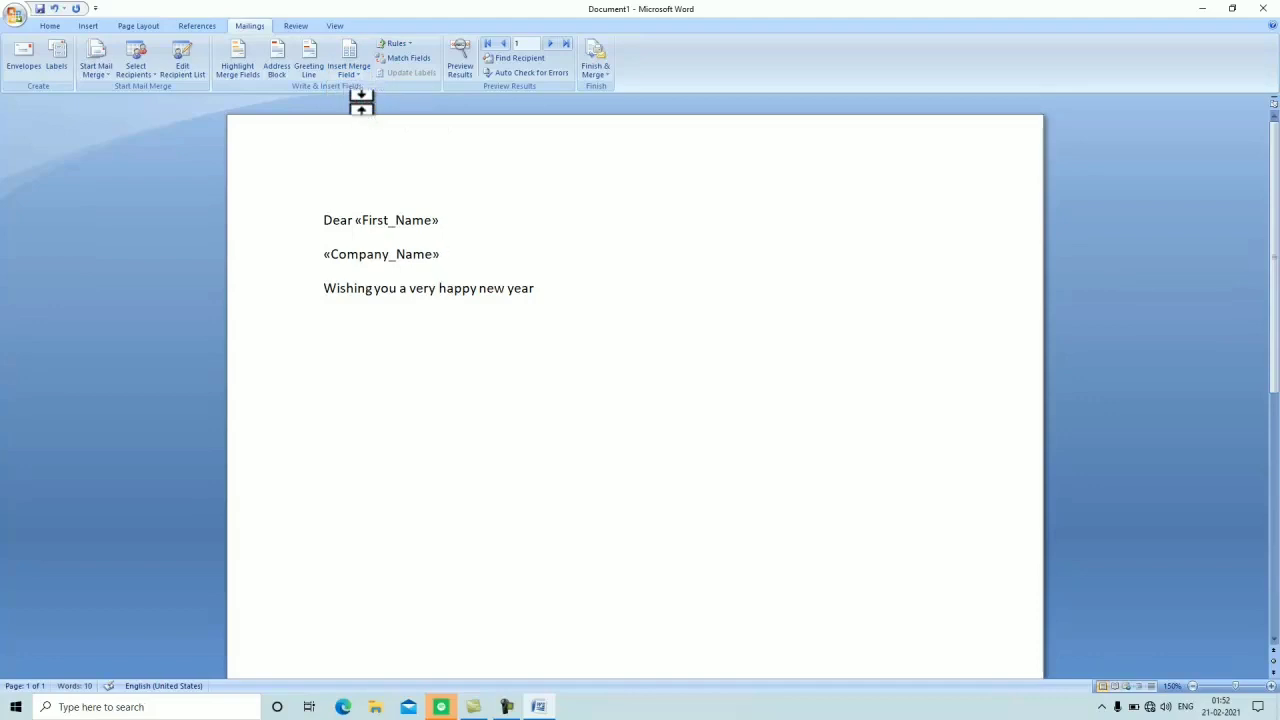
key(Return)
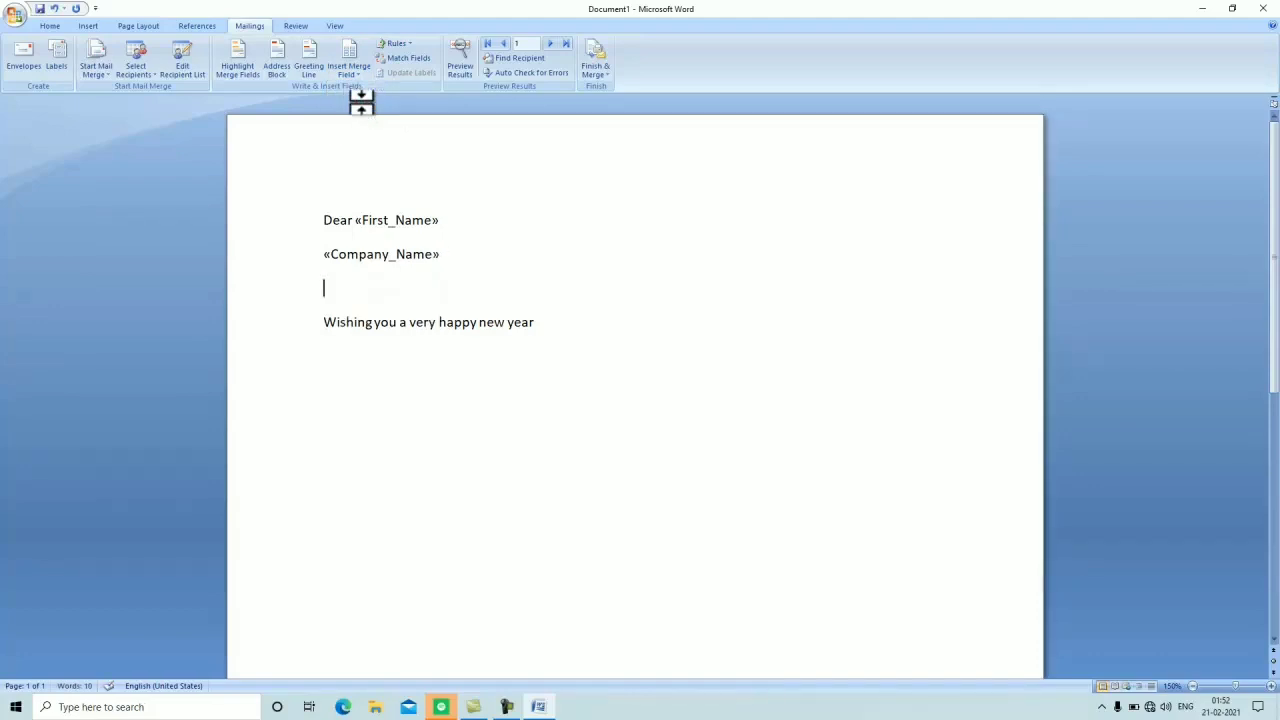
click(366, 72)
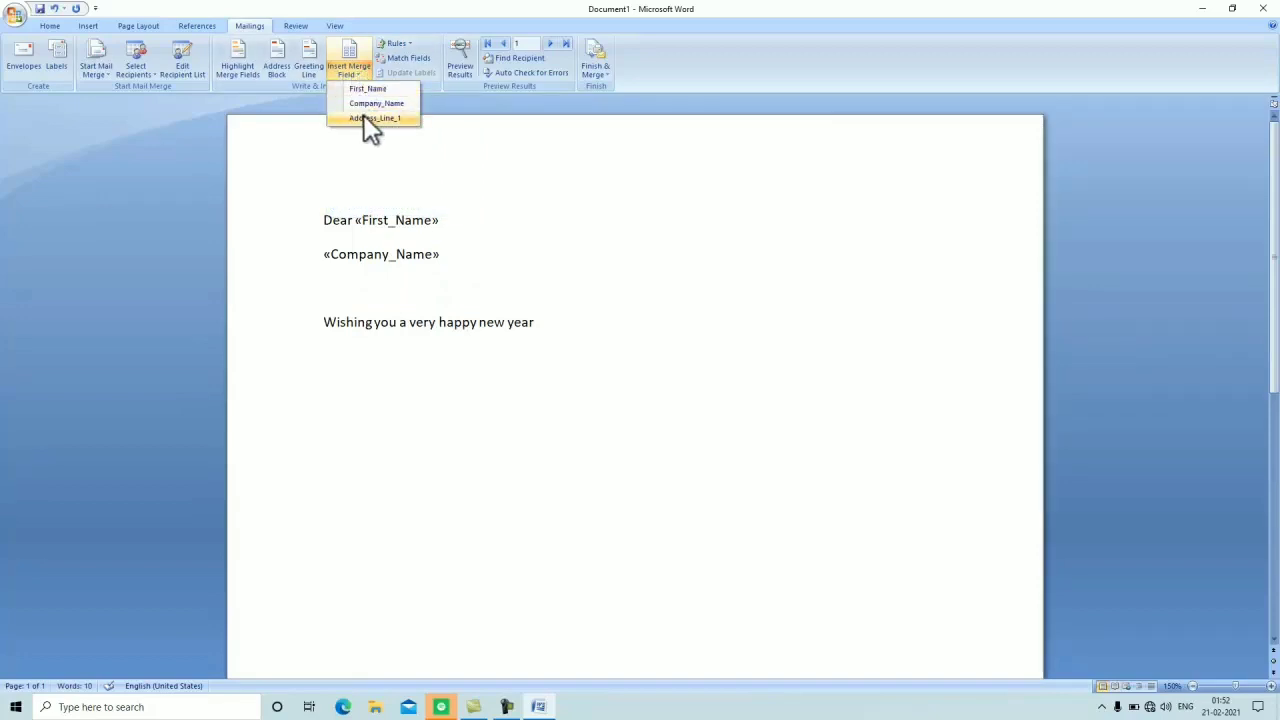
click(371, 119)
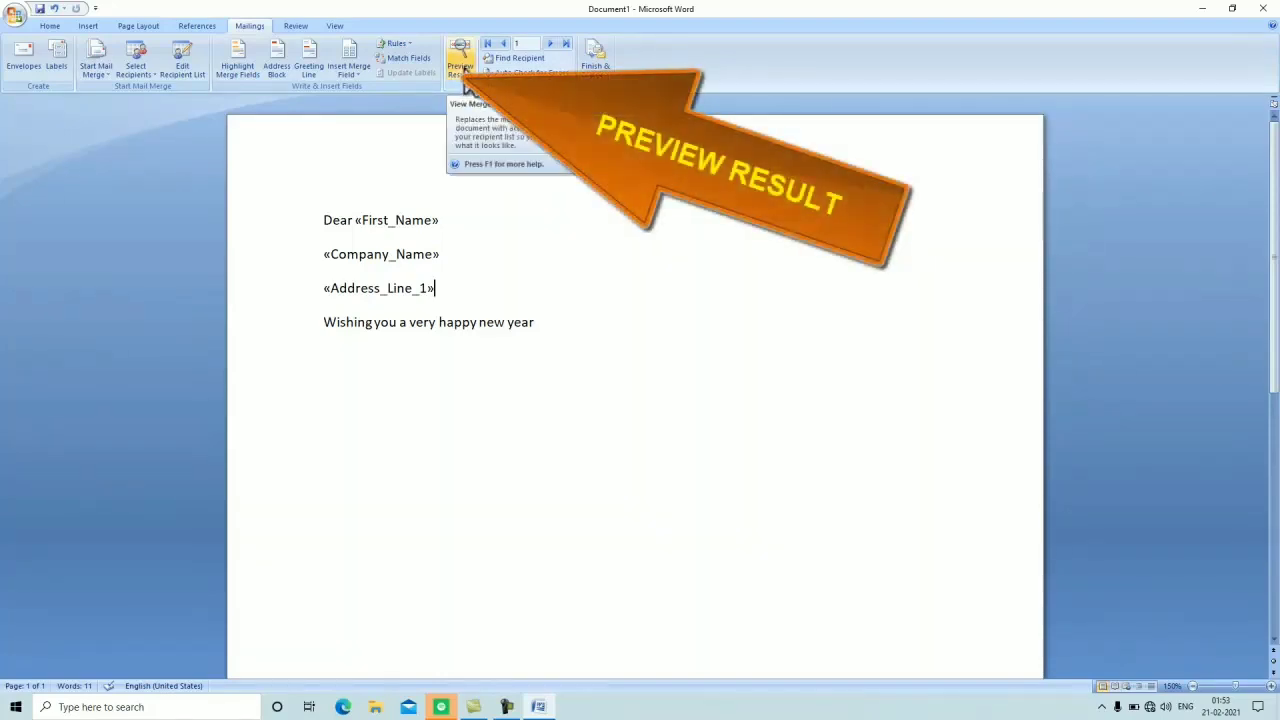
Turn on Preview Results to show the letter filled with the first recipient's data
click(460, 62)
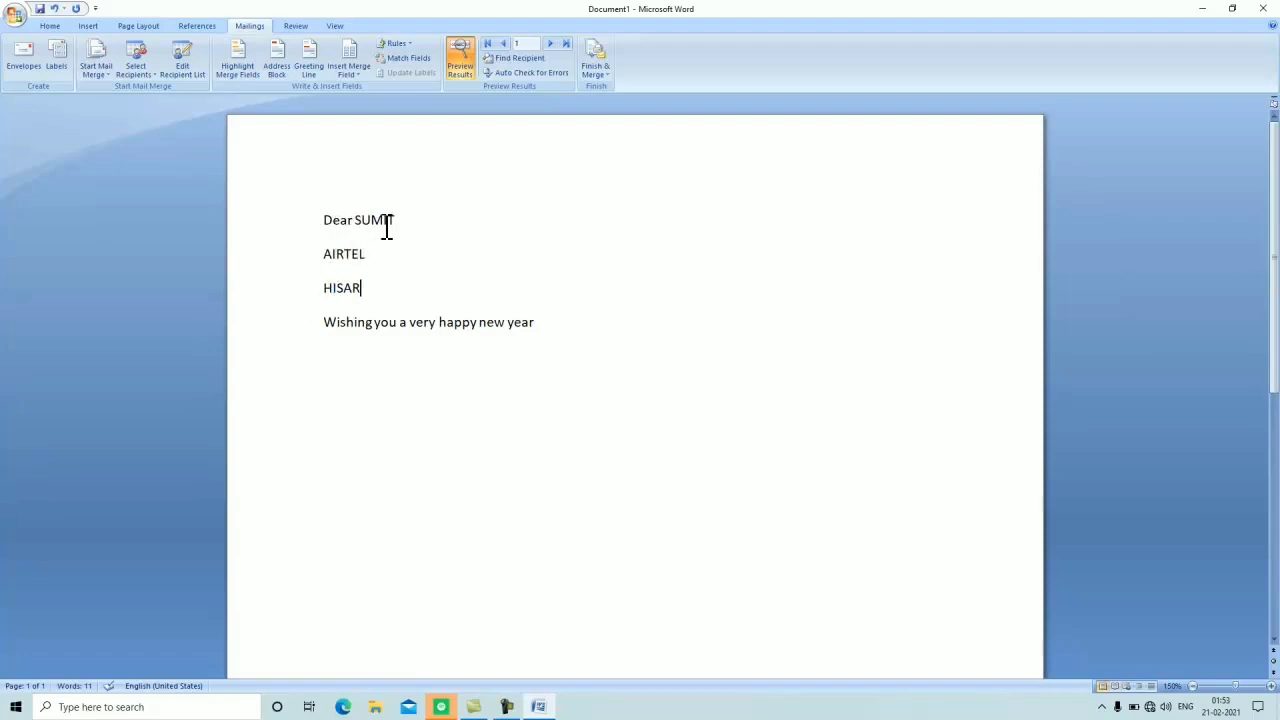
scroll(405, 271, down, 3)
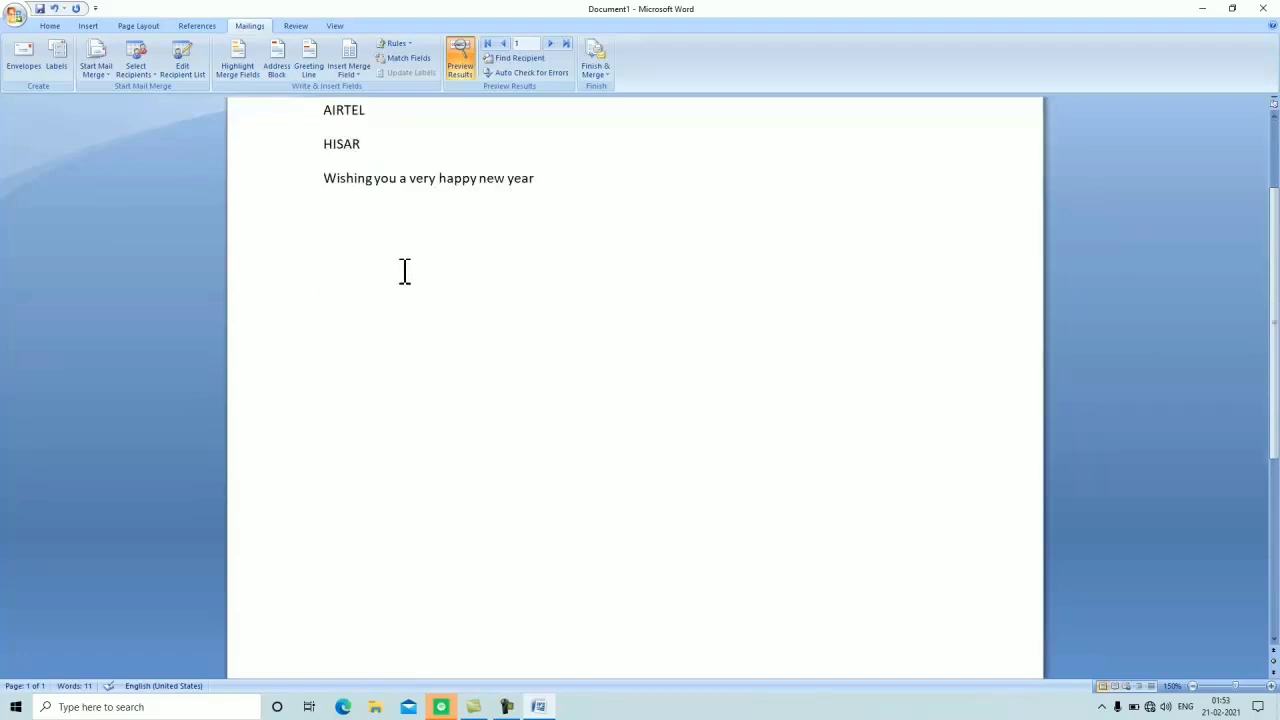
scroll(405, 271, down, 15)
scroll(405, 271, up, 15)
scroll(405, 271, up, 3)
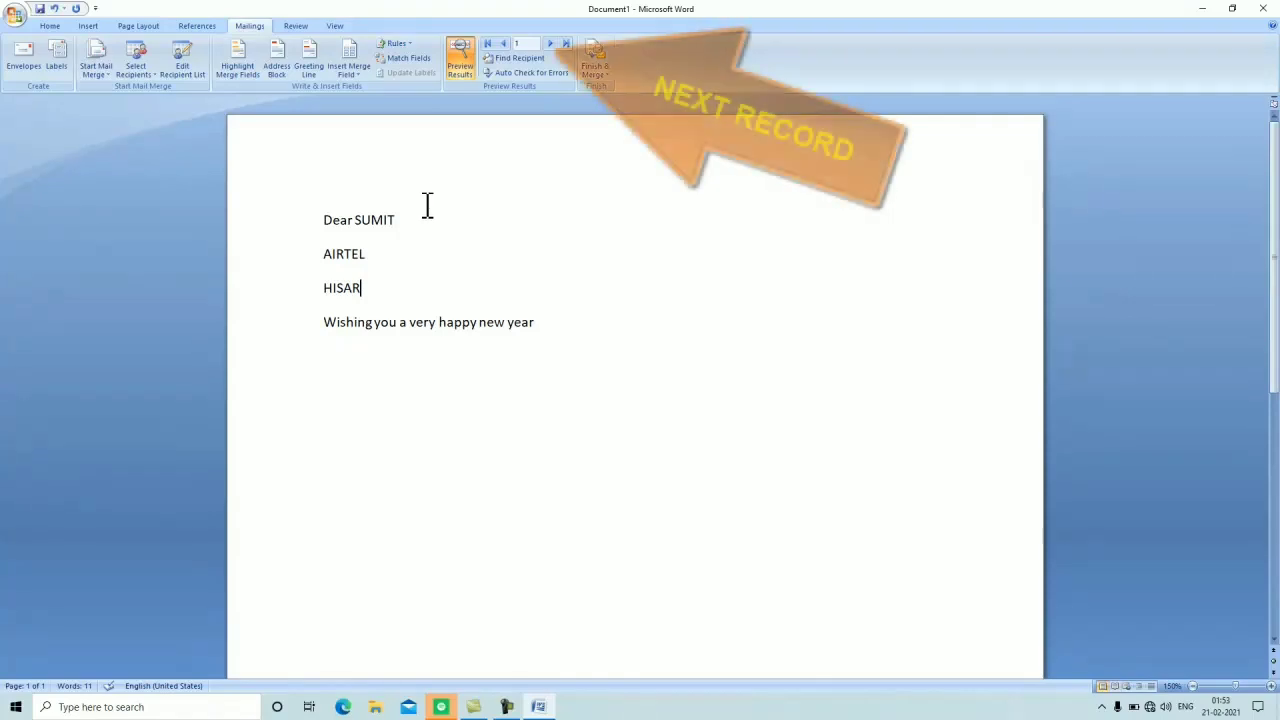
Step forward three records, back to record 1, and place the cursor after the address line
click(550, 44)
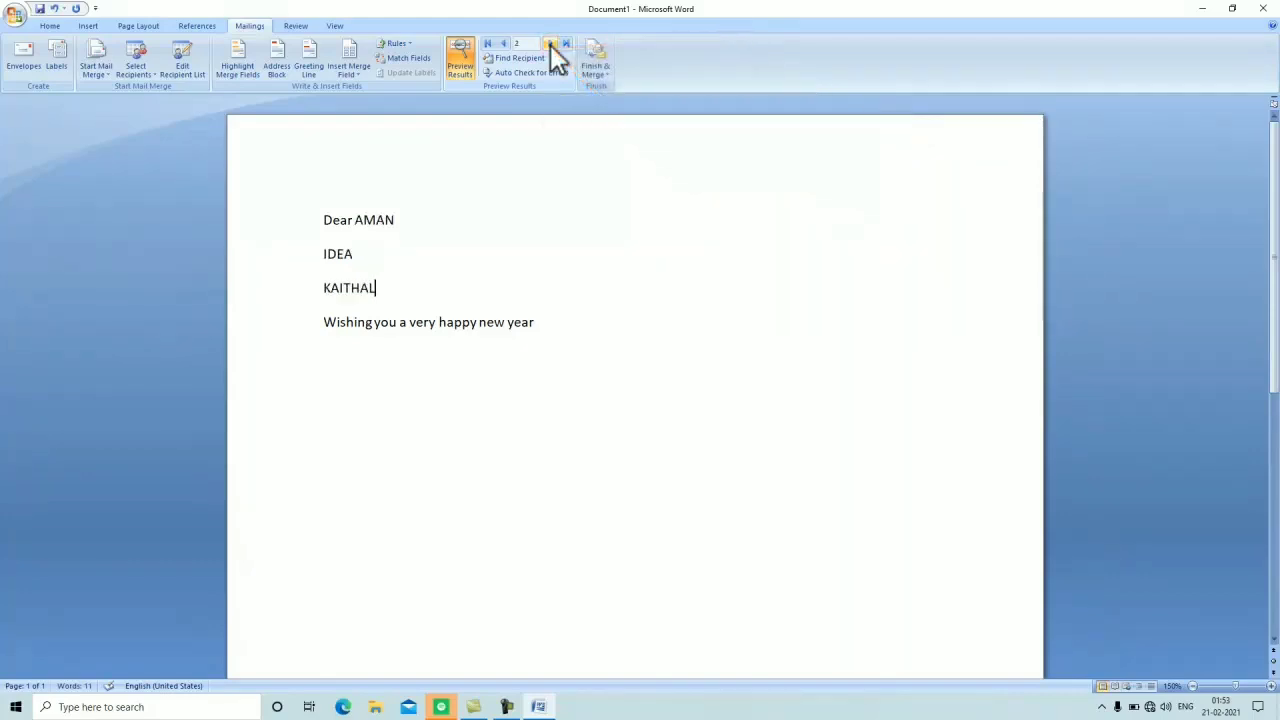
click(550, 44)
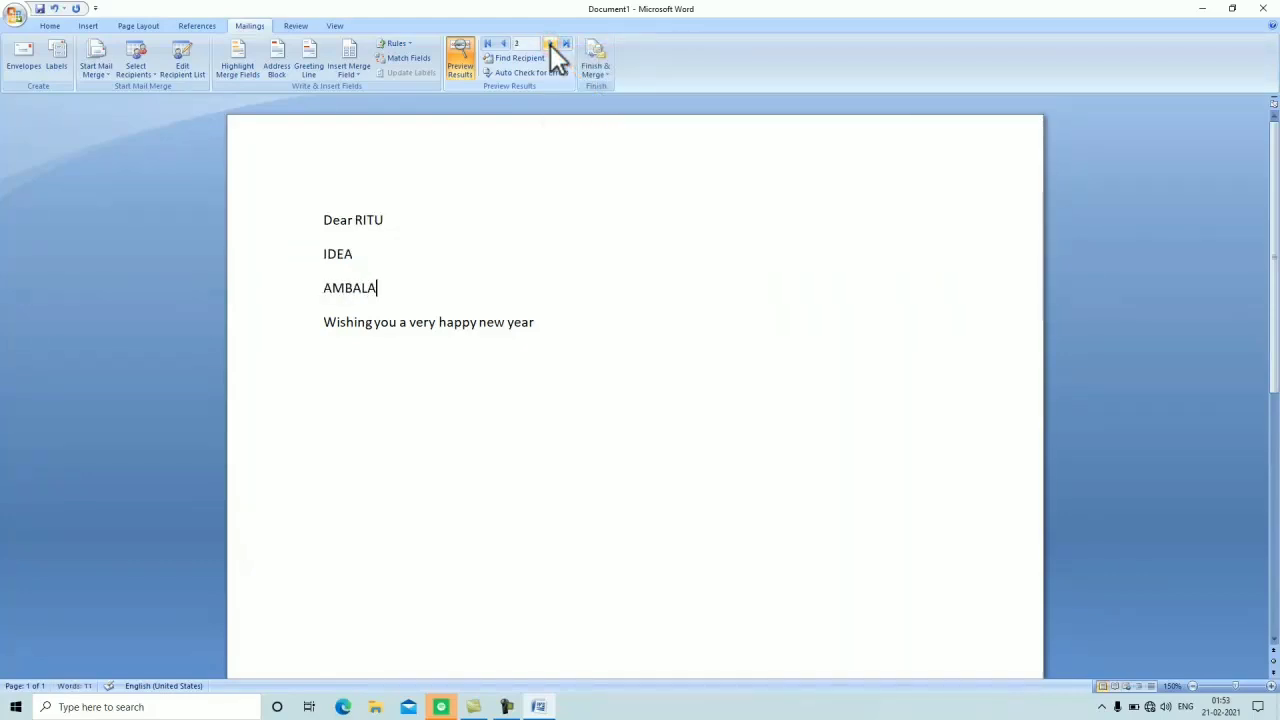
click(550, 44)
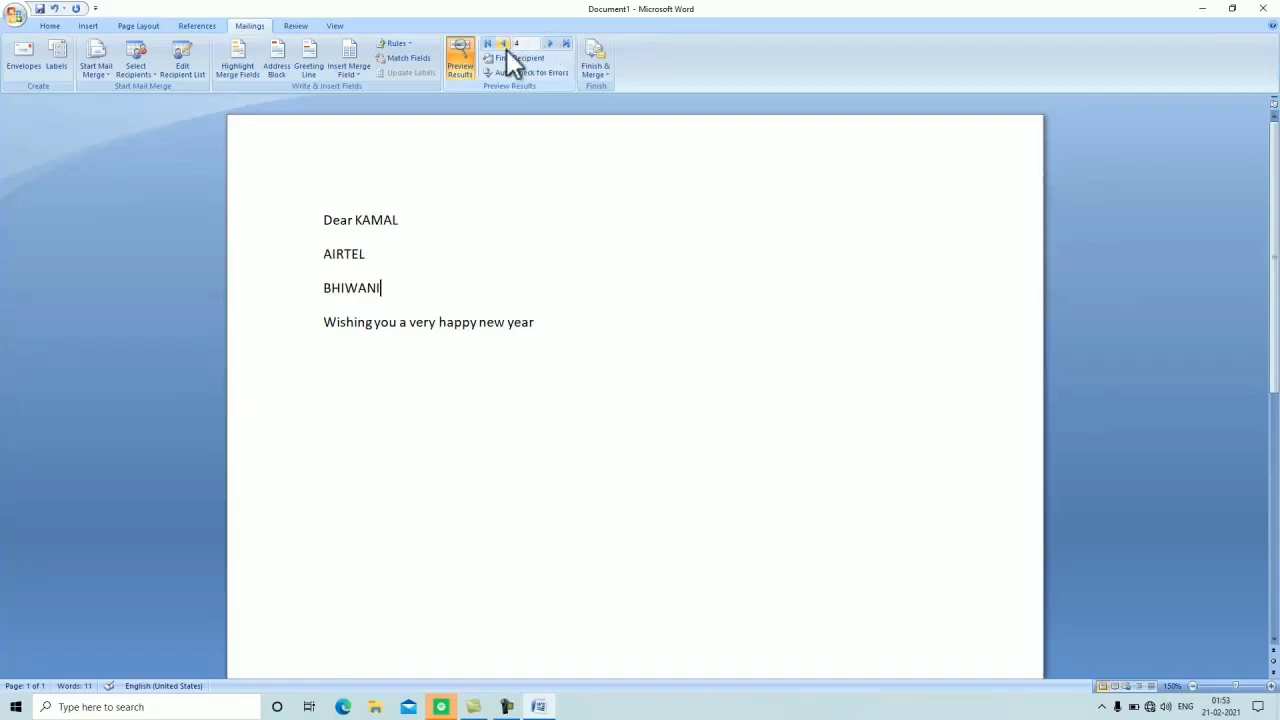
click(505, 46)
click(505, 46)
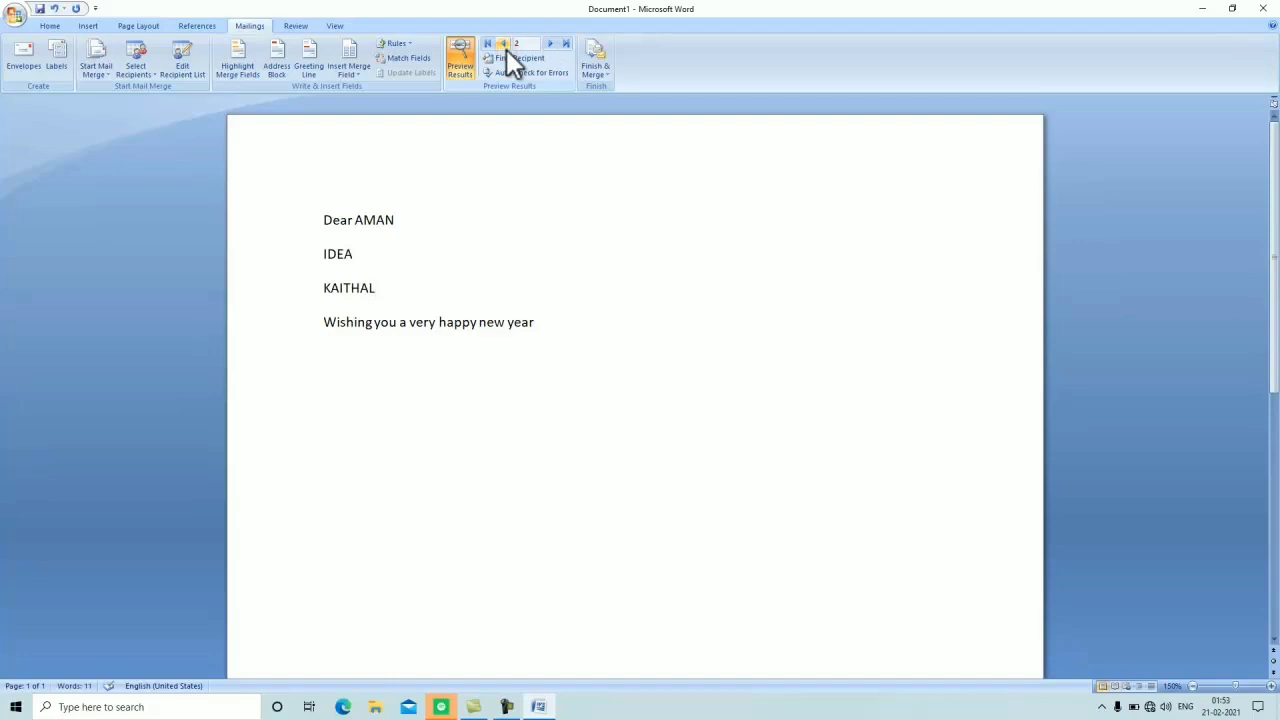
click(504, 45)
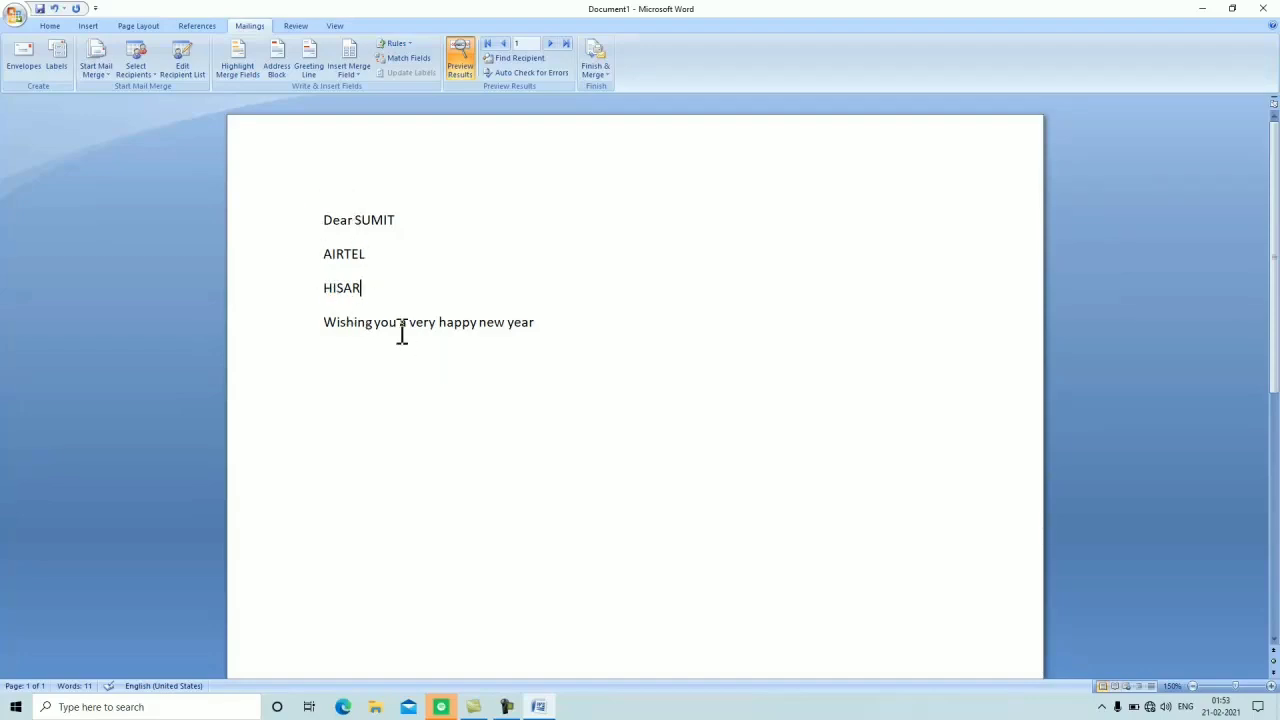
click(571, 280)
Place the insertion point before 'Dear' at the start of the previewed letter
click(325, 219)
Create a new blank Document3 and list the Start Mail Merge document types under Mailings
click(16, 17)
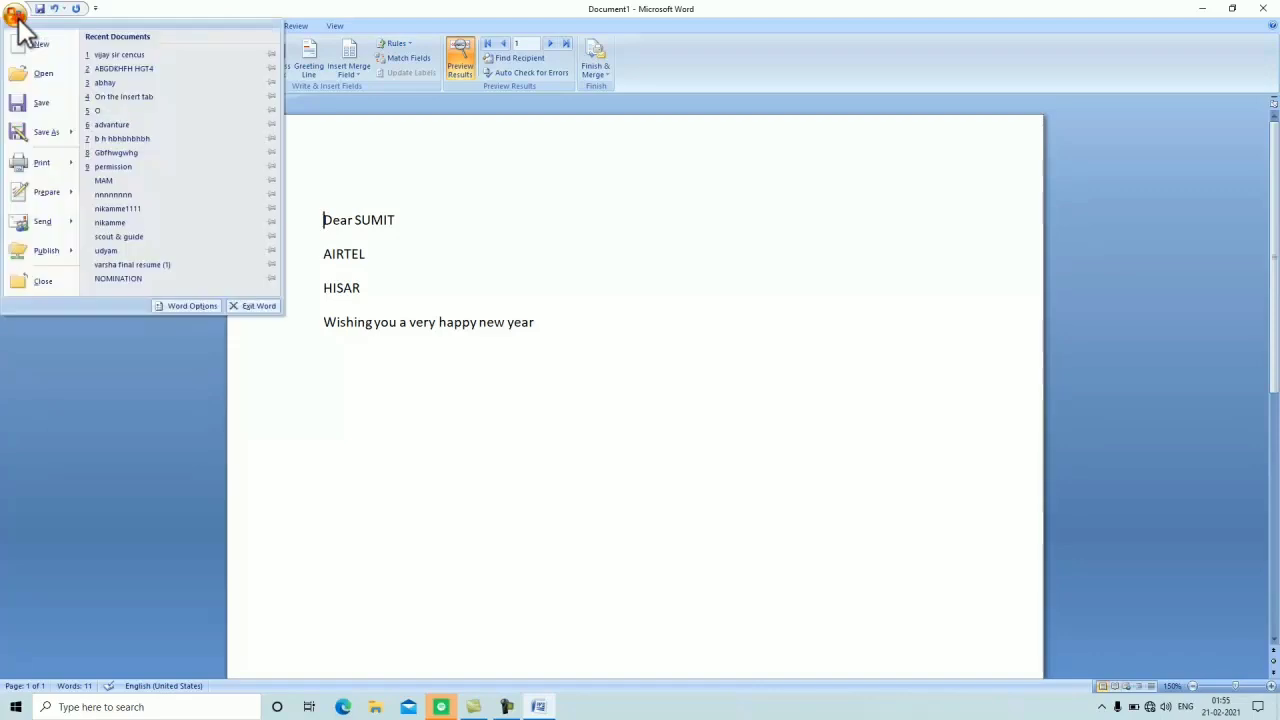
click(44, 54)
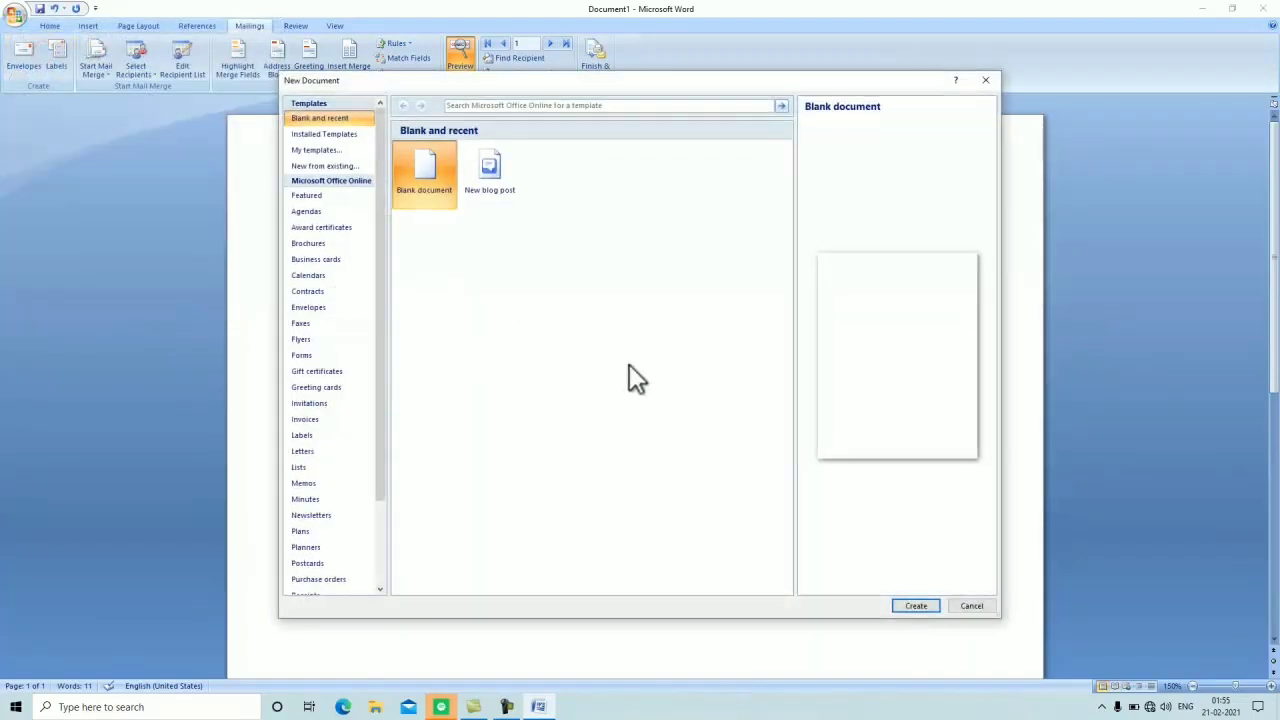
click(929, 607)
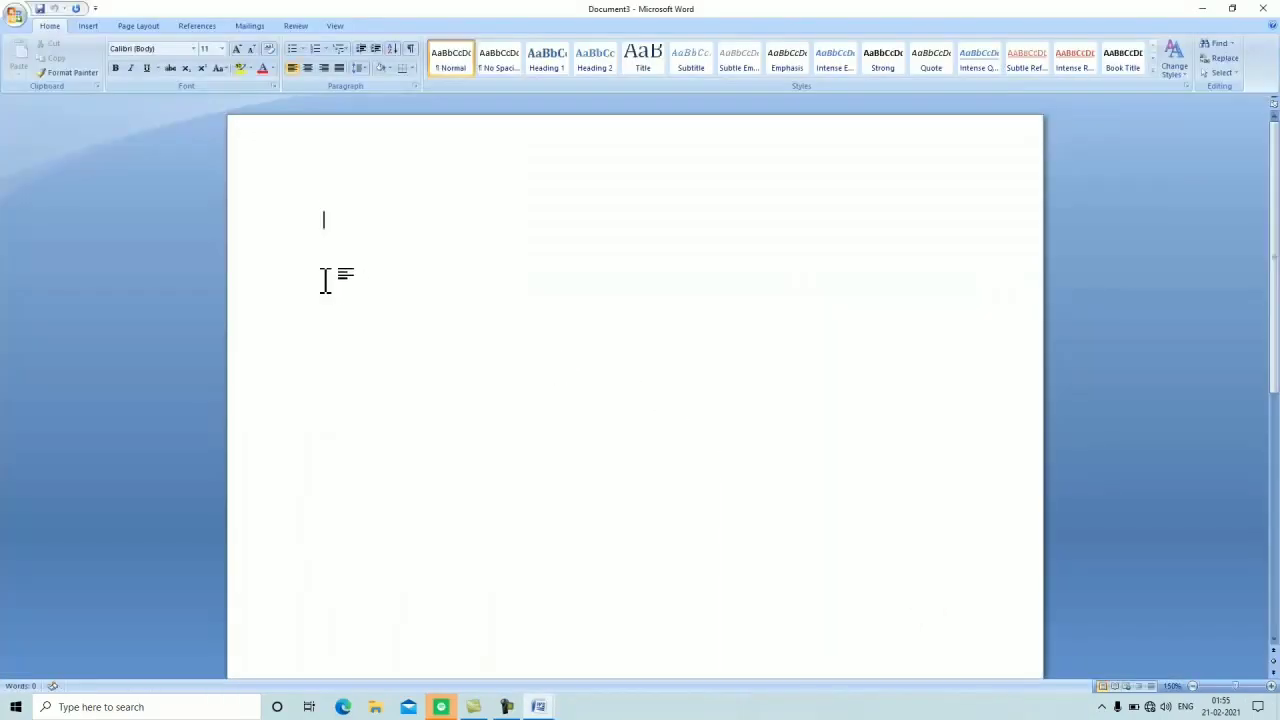
click(259, 28)
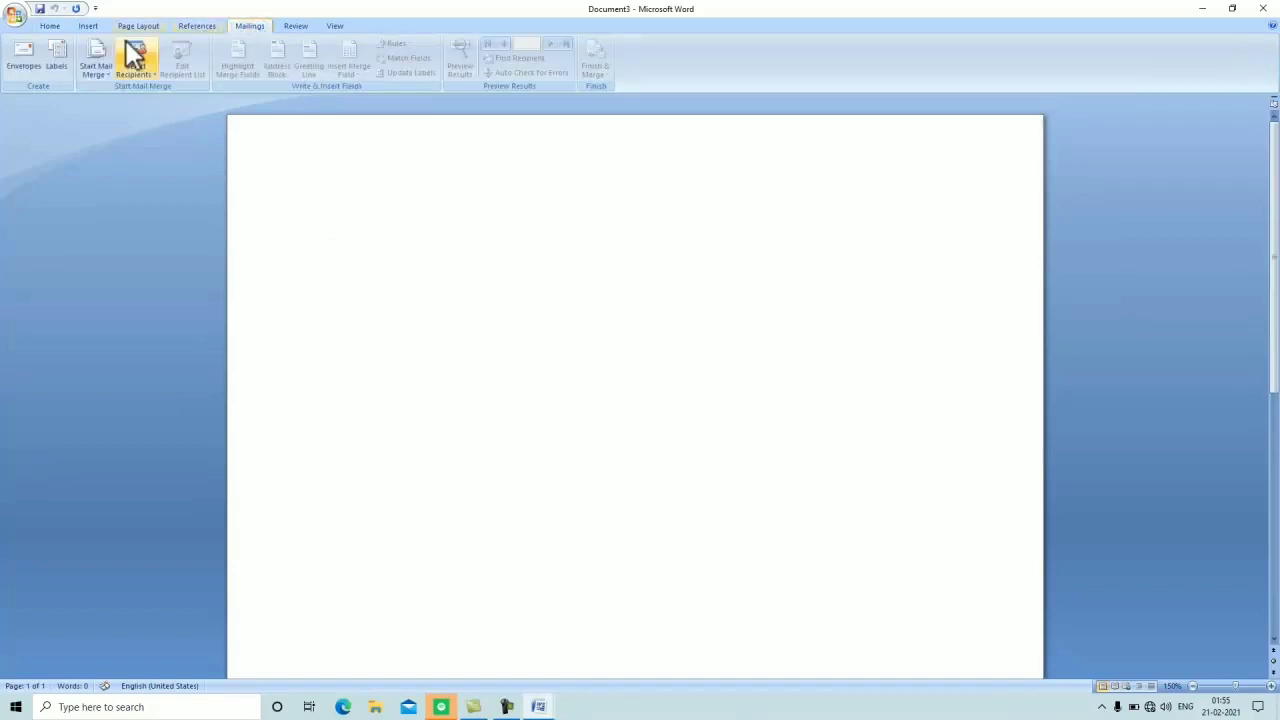
click(104, 78)
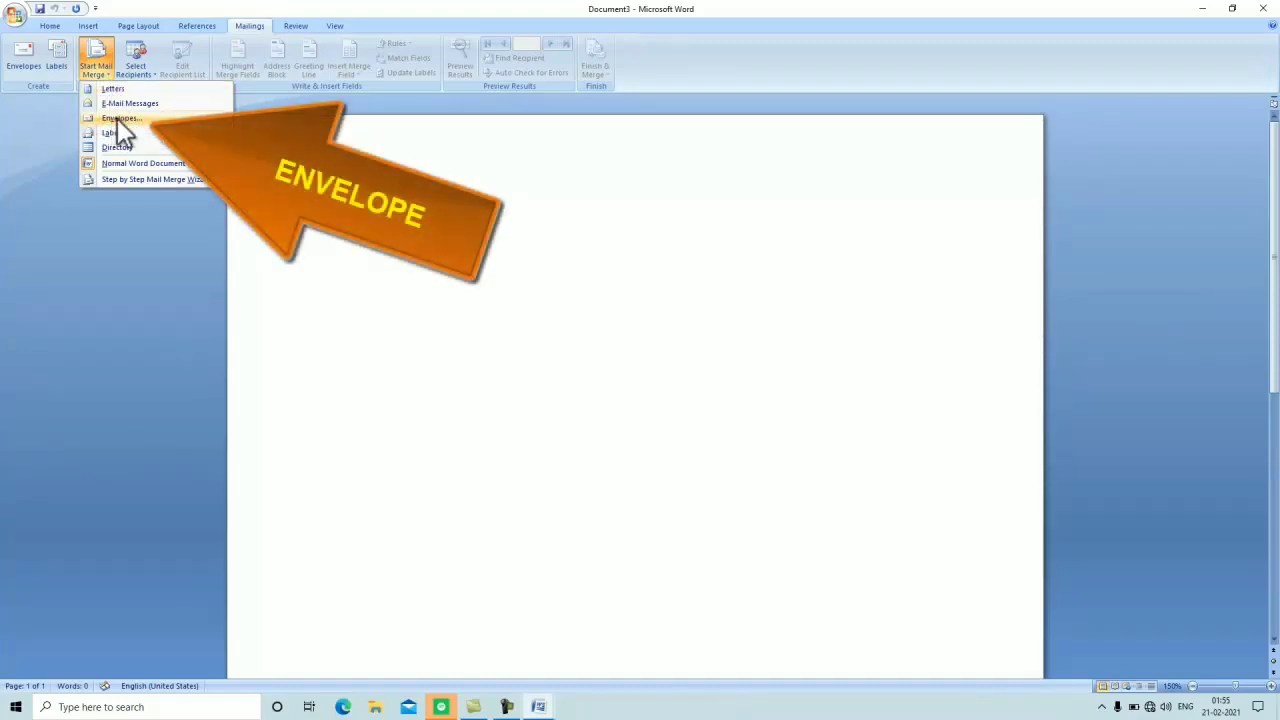
Start an envelope merge and set the delivery address 4.5 cm from the left
click(114, 118)
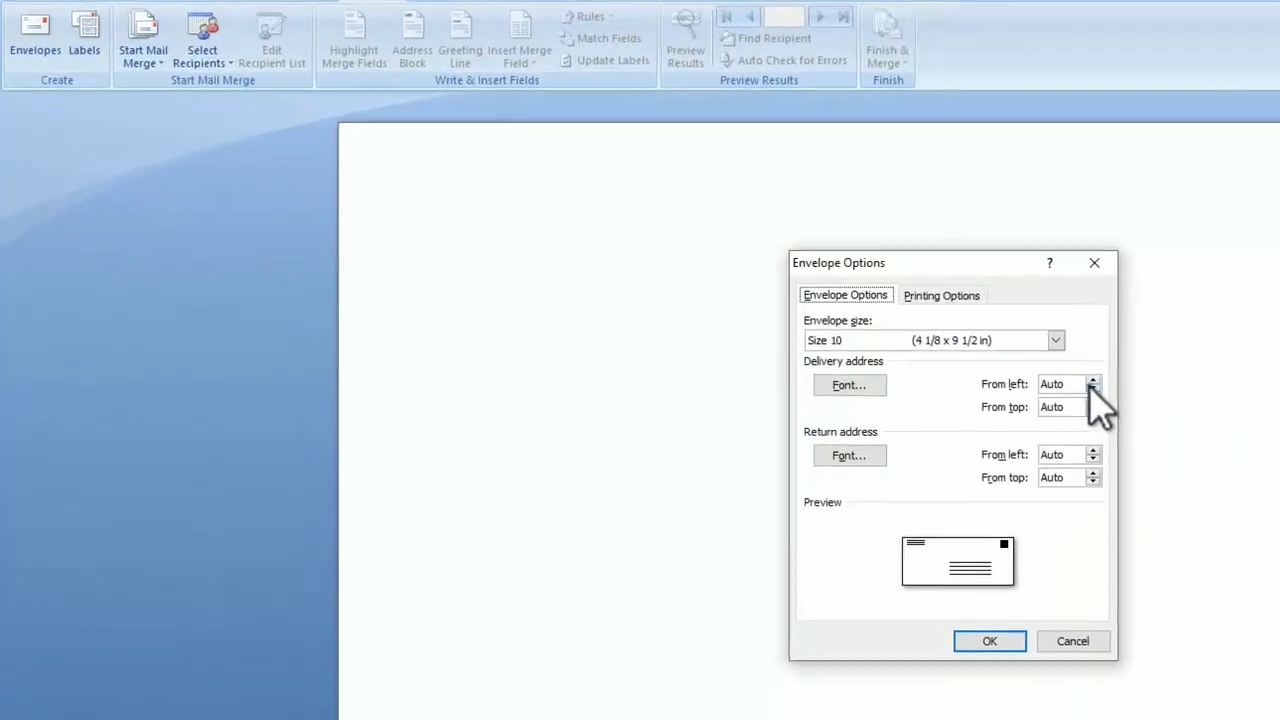
click(733, 289)
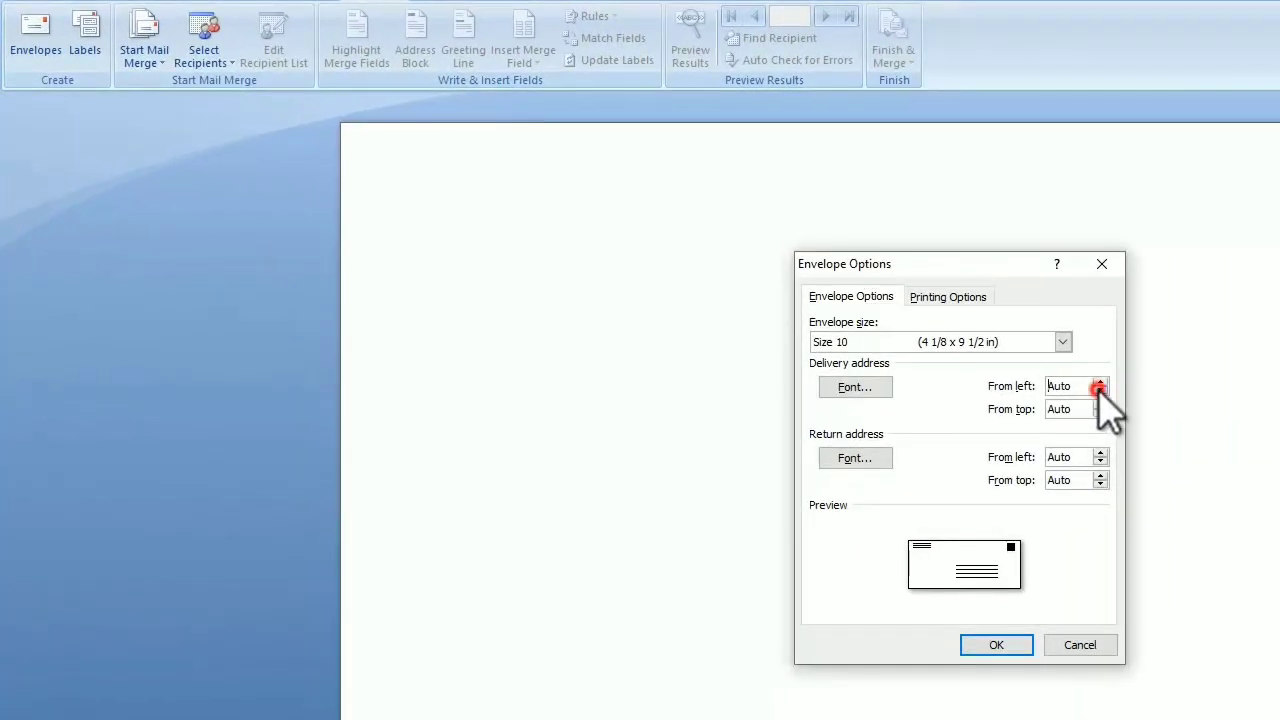
click(1099, 388)
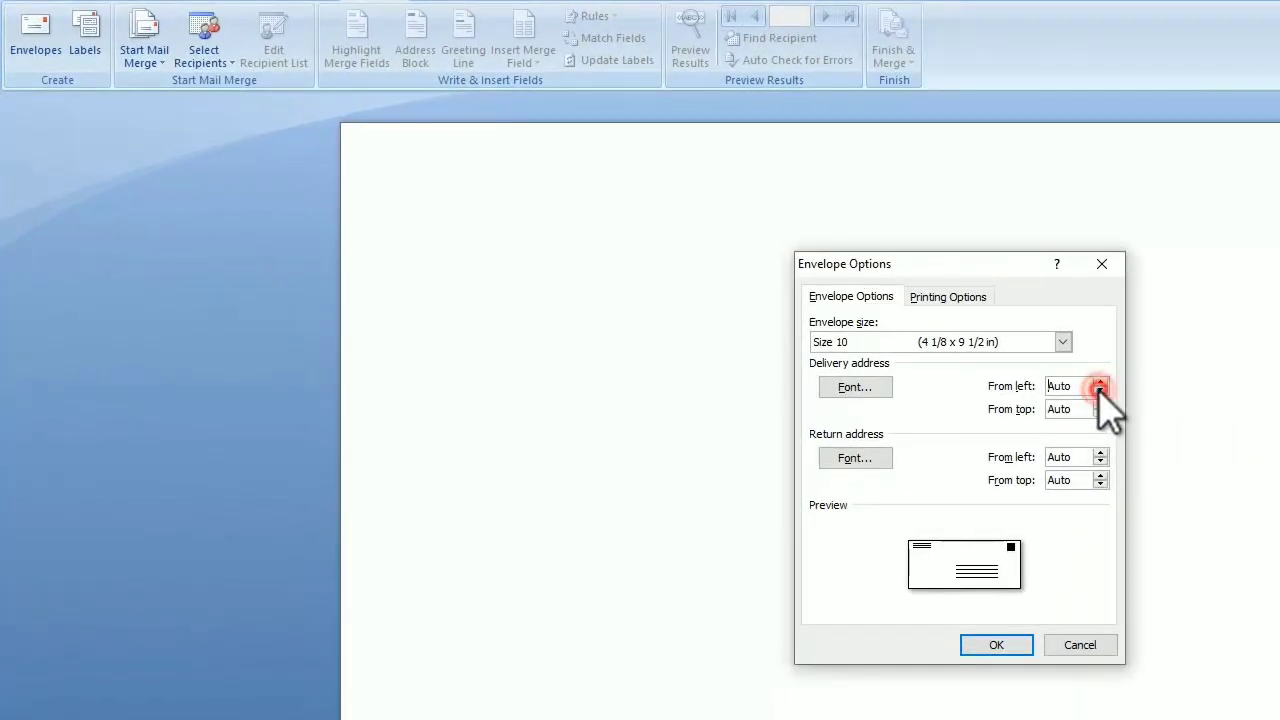
click(1100, 385)
click(1101, 384)
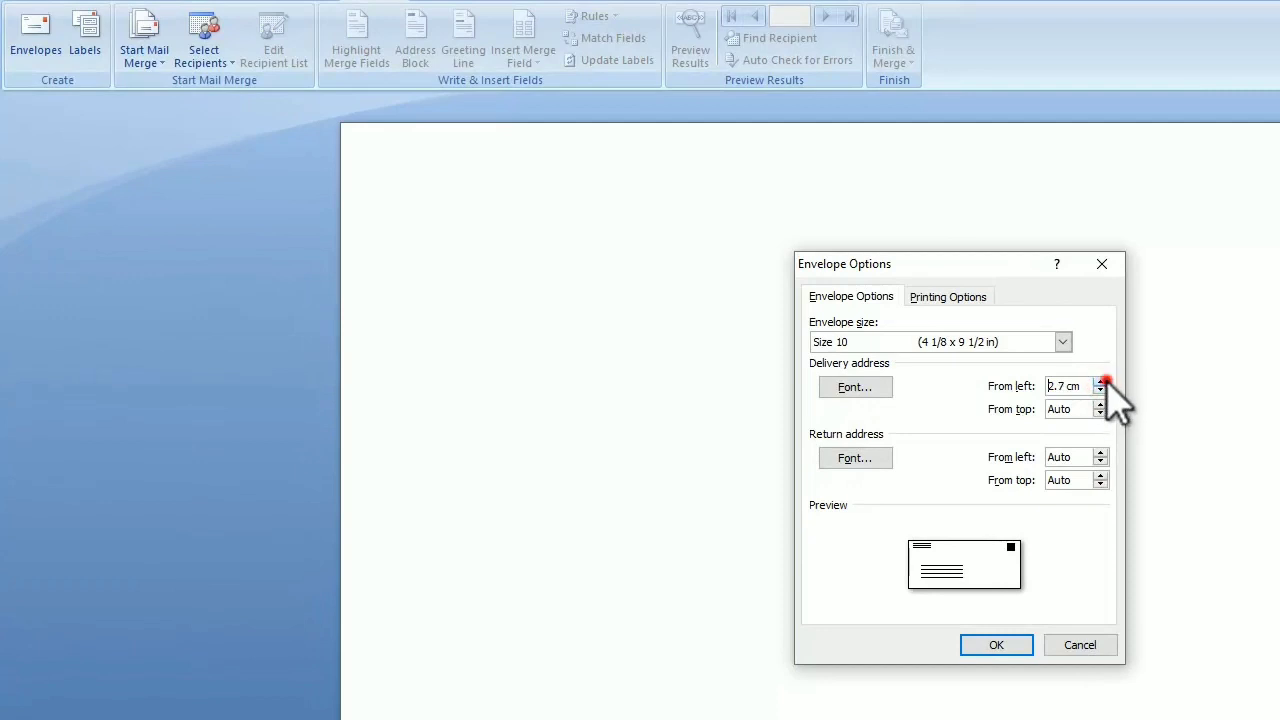
click(1100, 383)
click(1100, 383)
click(1100, 383)
click(1100, 383)
click(1100, 383)
click(1100, 384)
click(1100, 384)
click(1100, 384)
click(1100, 384)
click(1100, 384)
click(1100, 384)
click(1100, 384)
click(1100, 384)
click(1100, 384)
click(1101, 384)
click(1101, 384)
click(1101, 384)
click(1101, 384)
Set the delivery address distance from top to 5.7 cm
click(1100, 405)
click(1100, 404)
click(1100, 404)
click(1100, 404)
click(1100, 404)
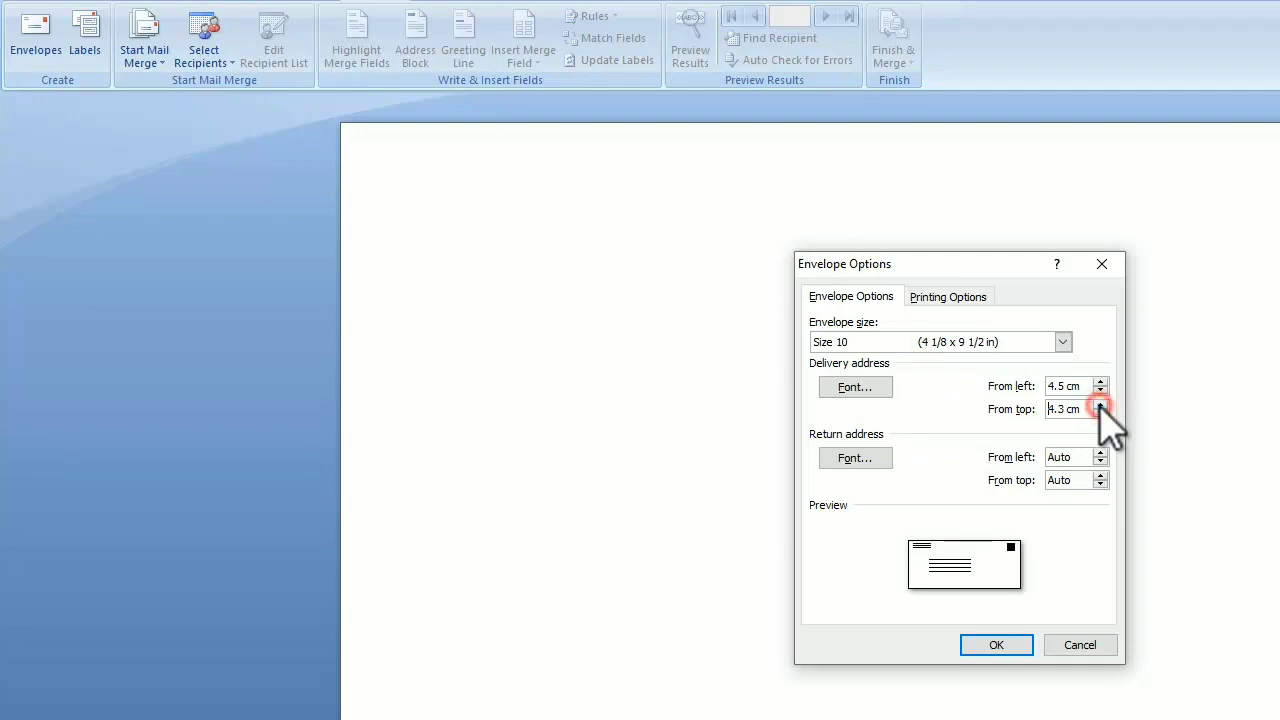
click(1100, 414)
click(1100, 414)
click(1100, 414)
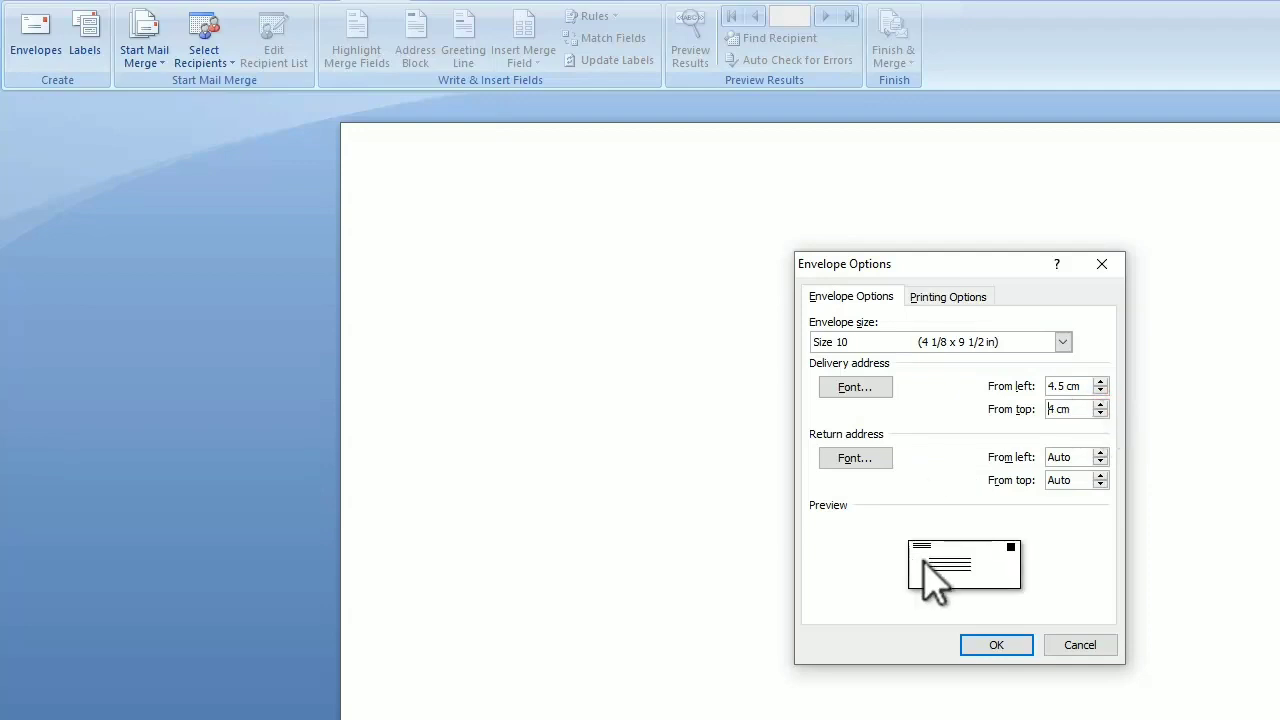
click(1100, 404)
click(1100, 404)
click(1100, 404)
click(1100, 404)
Apply the envelope options and attach the existing MY LIST file as the recipient list
click(998, 646)
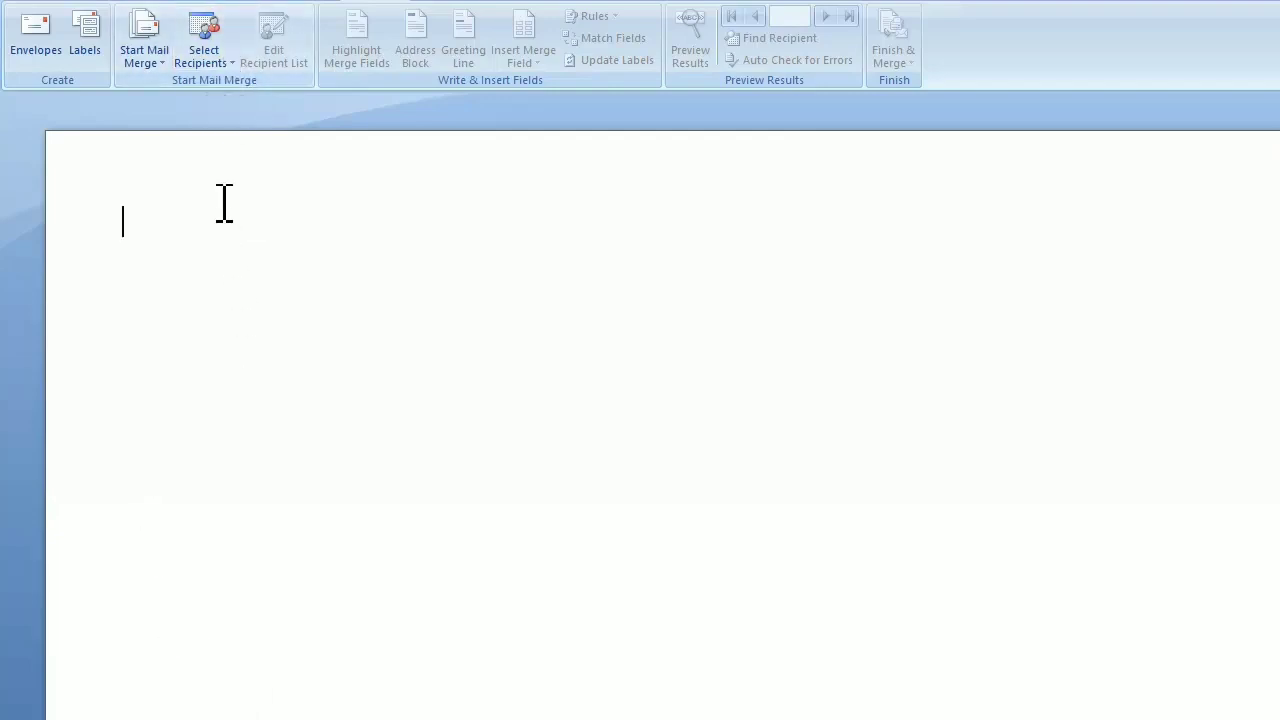
click(229, 62)
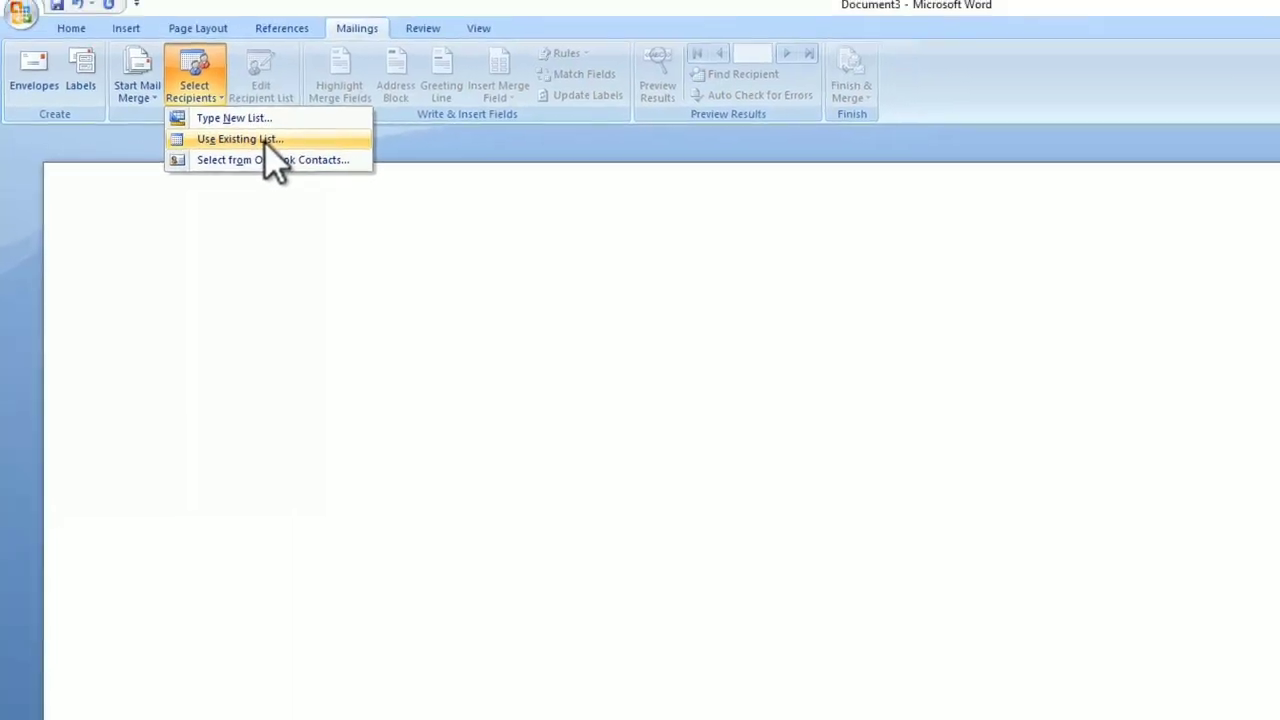
click(261, 148)
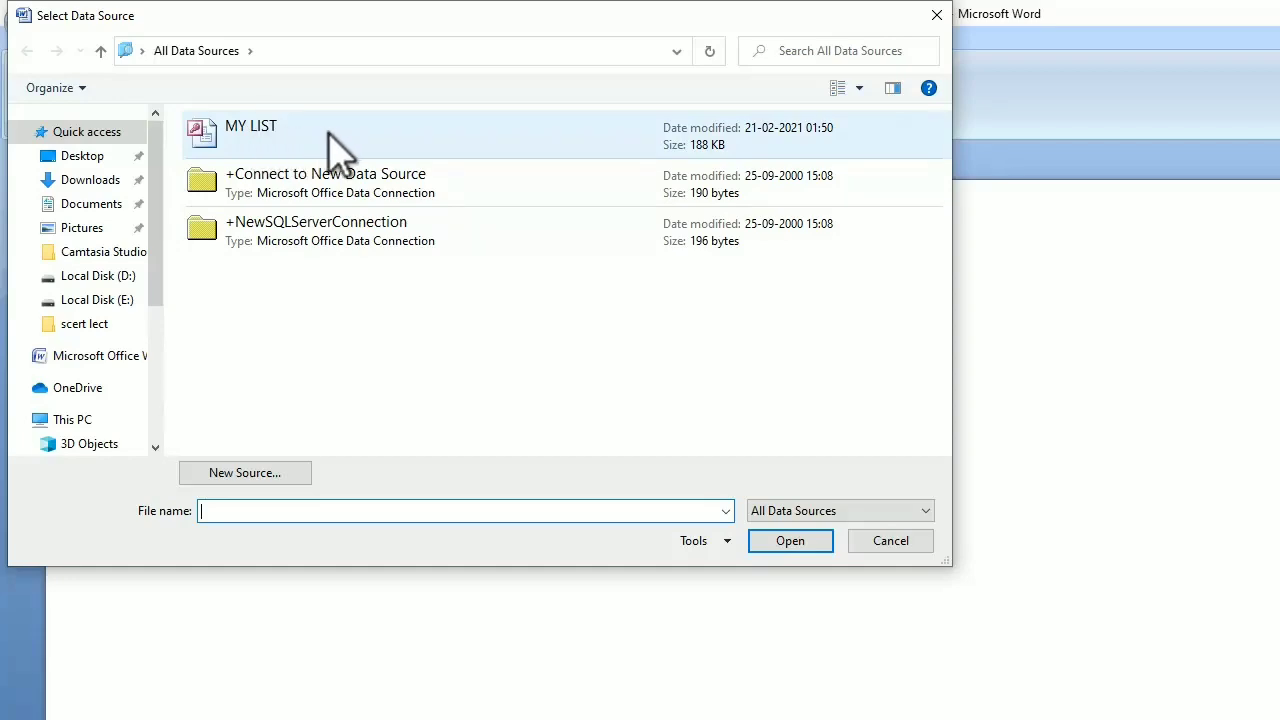
click(213, 92)
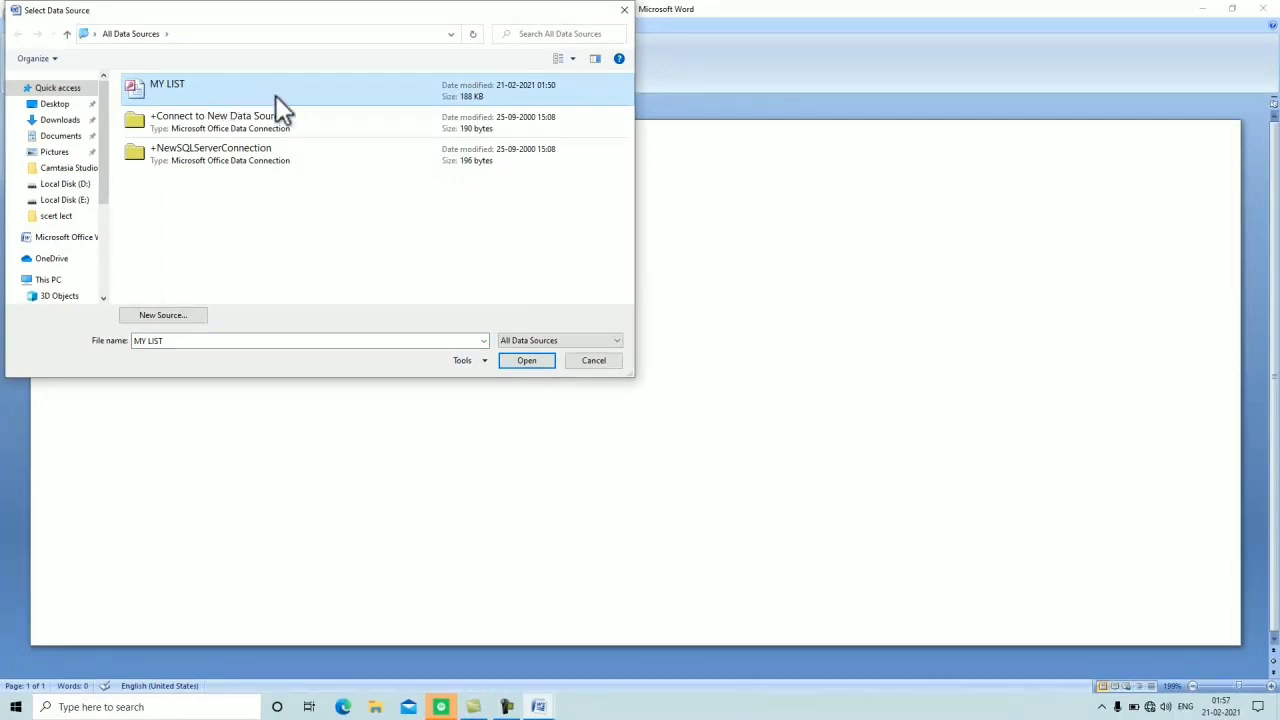
click(528, 361)
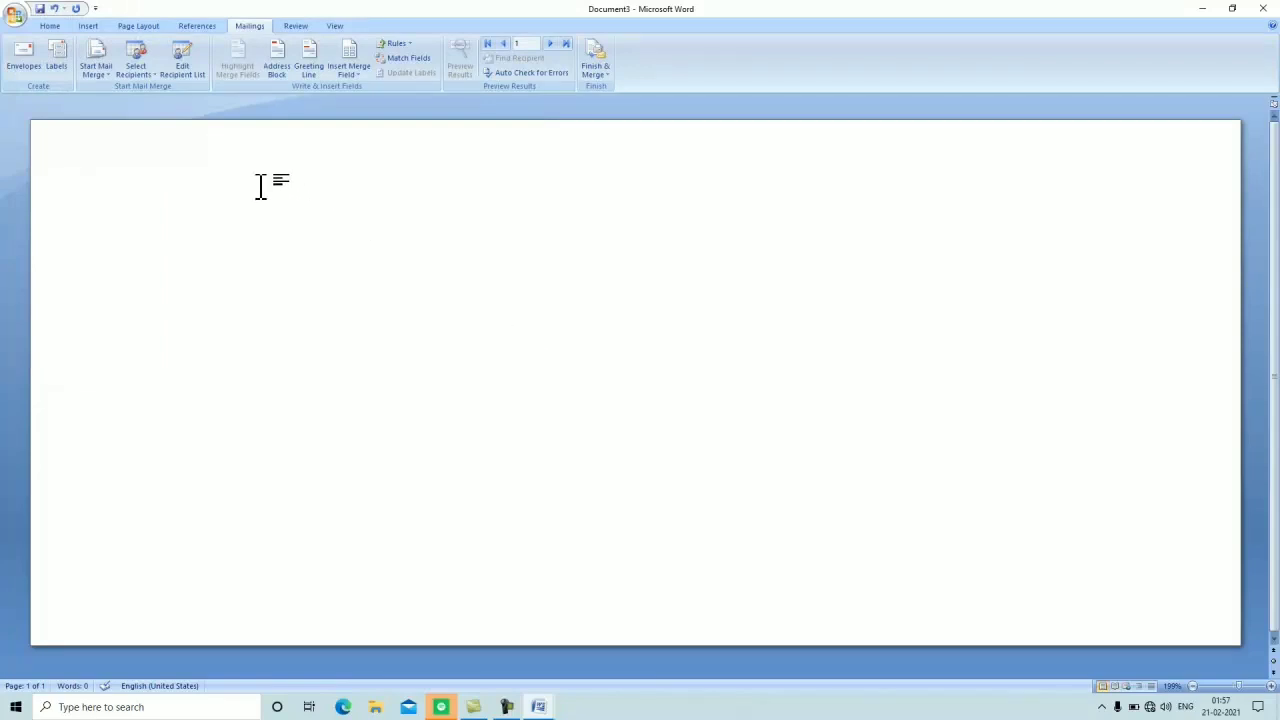
Insert the «First_Name», «Company_Name» and «Address_Line_1» merge fields on separate lines
click(361, 78)
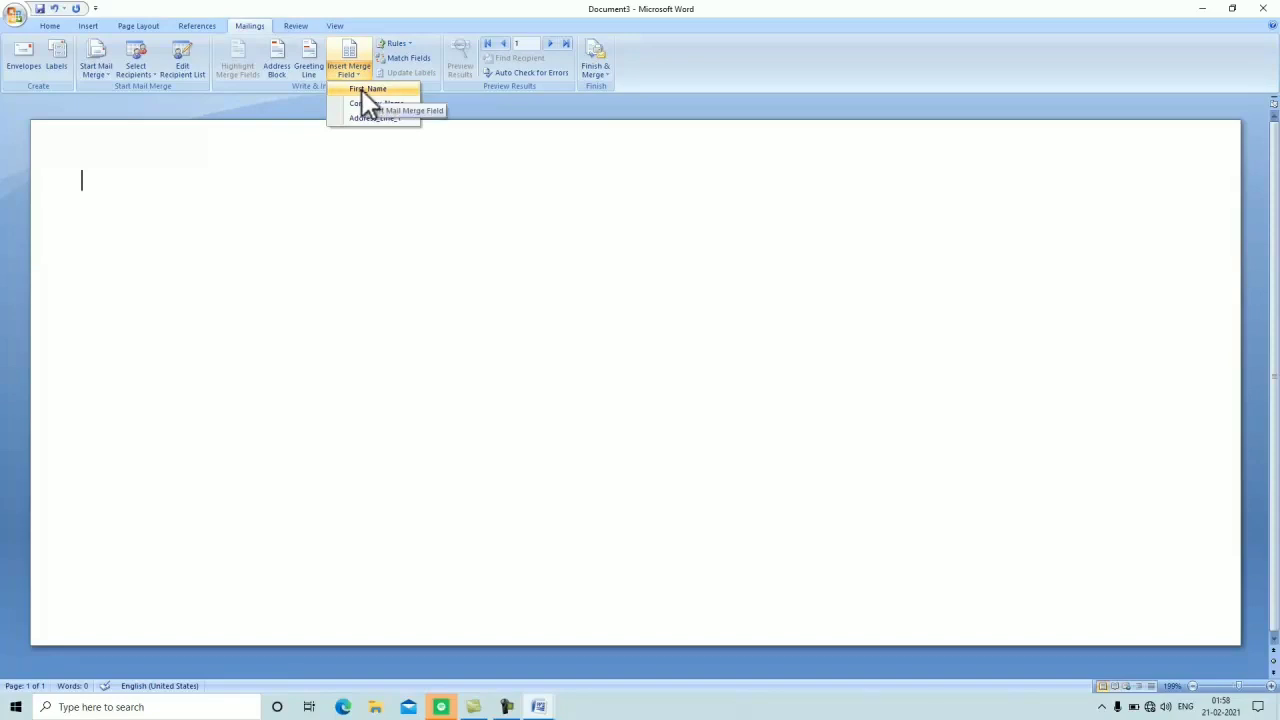
click(362, 90)
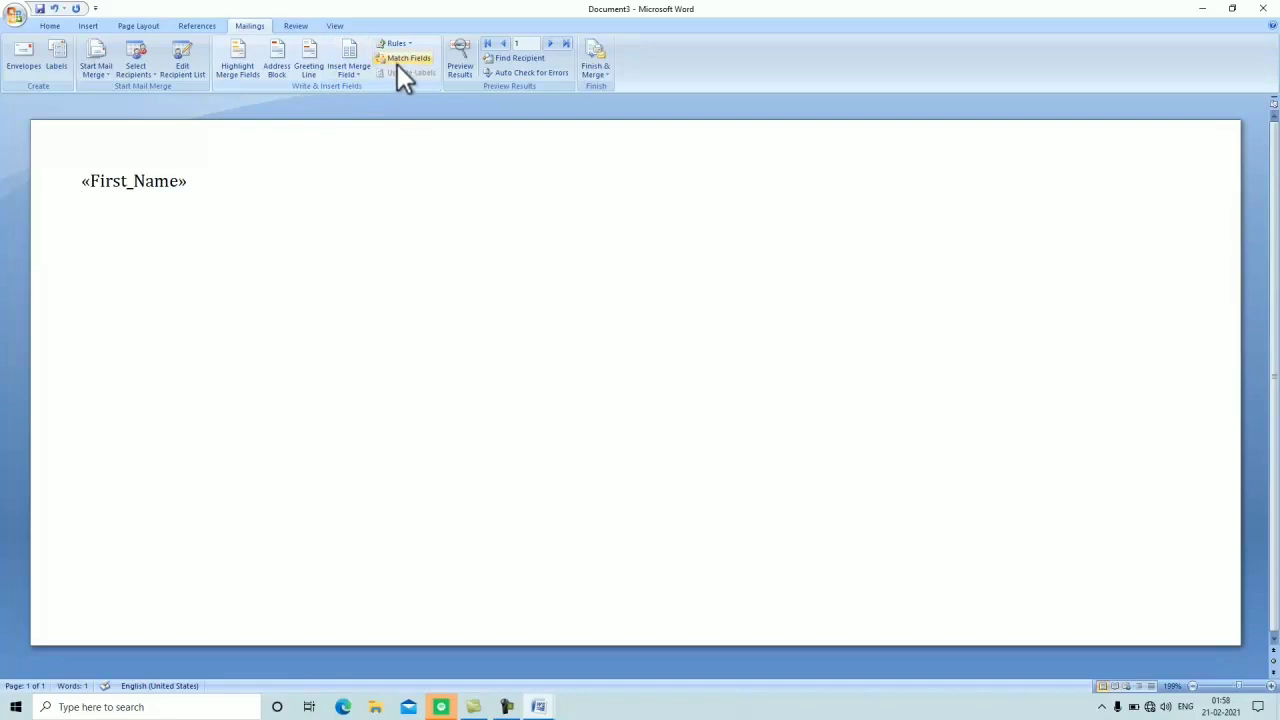
click(358, 76)
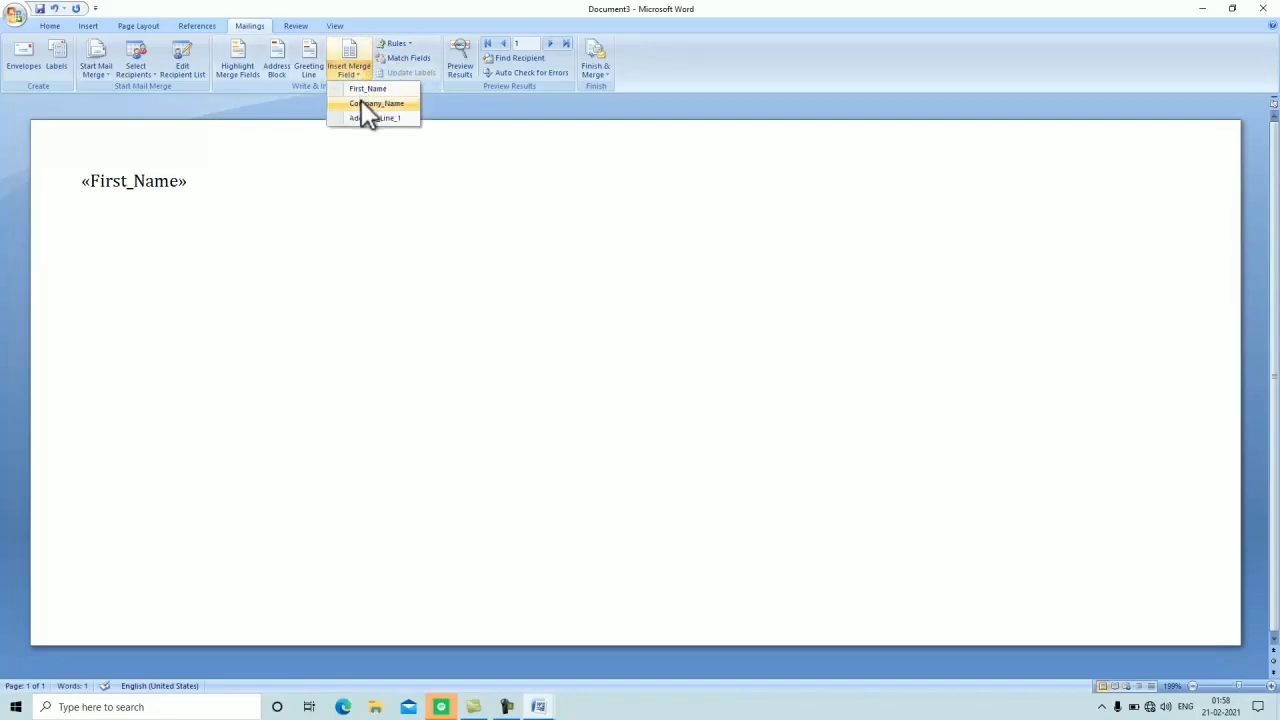
click(361, 103)
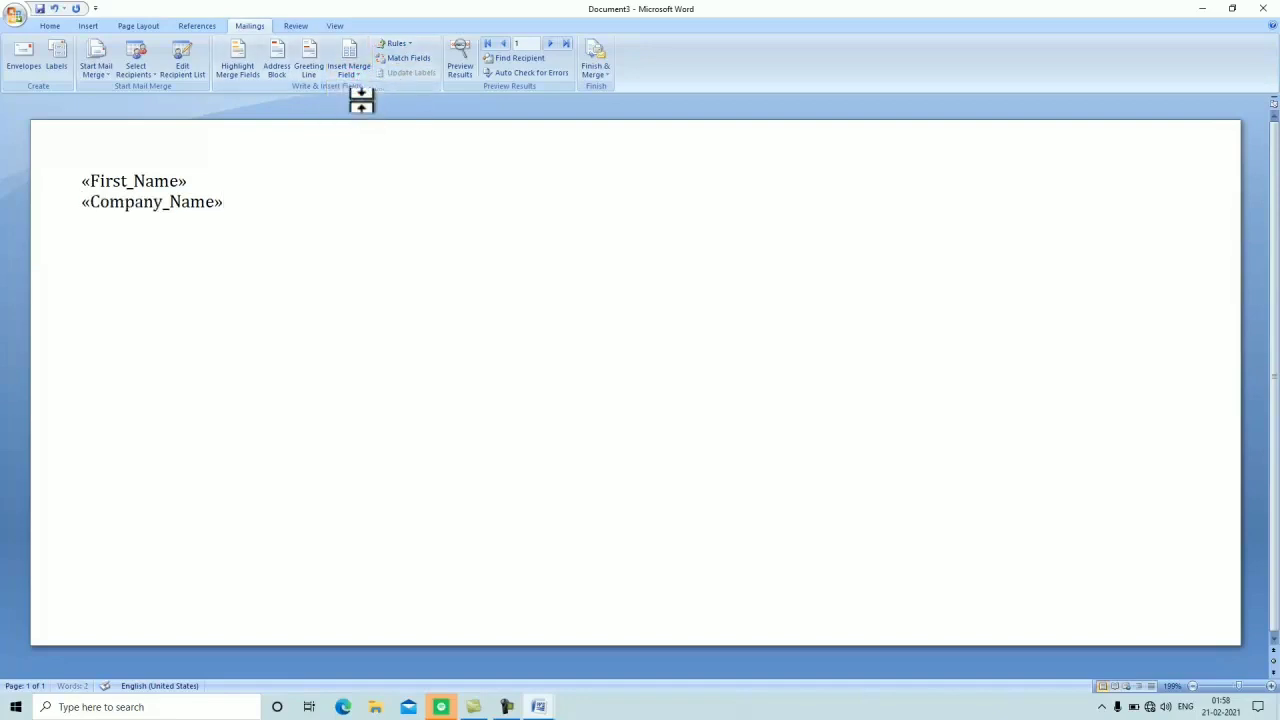
key(Return)
click(357, 76)
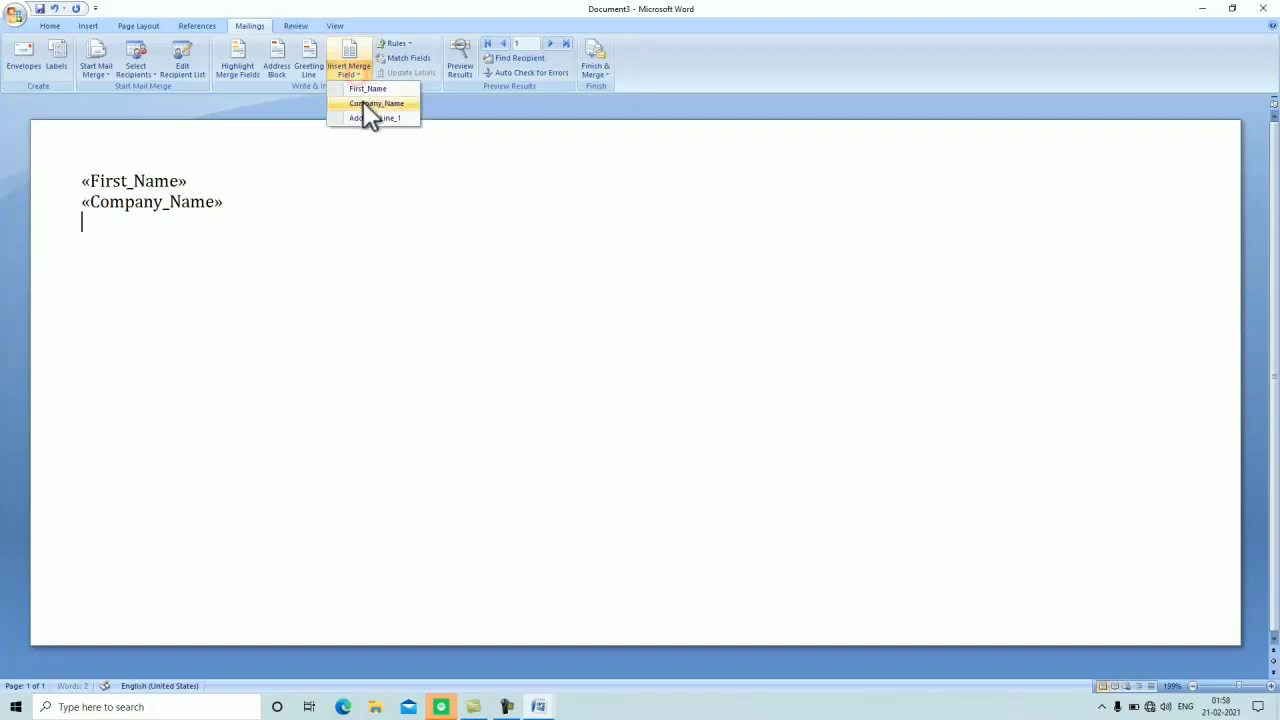
click(366, 113)
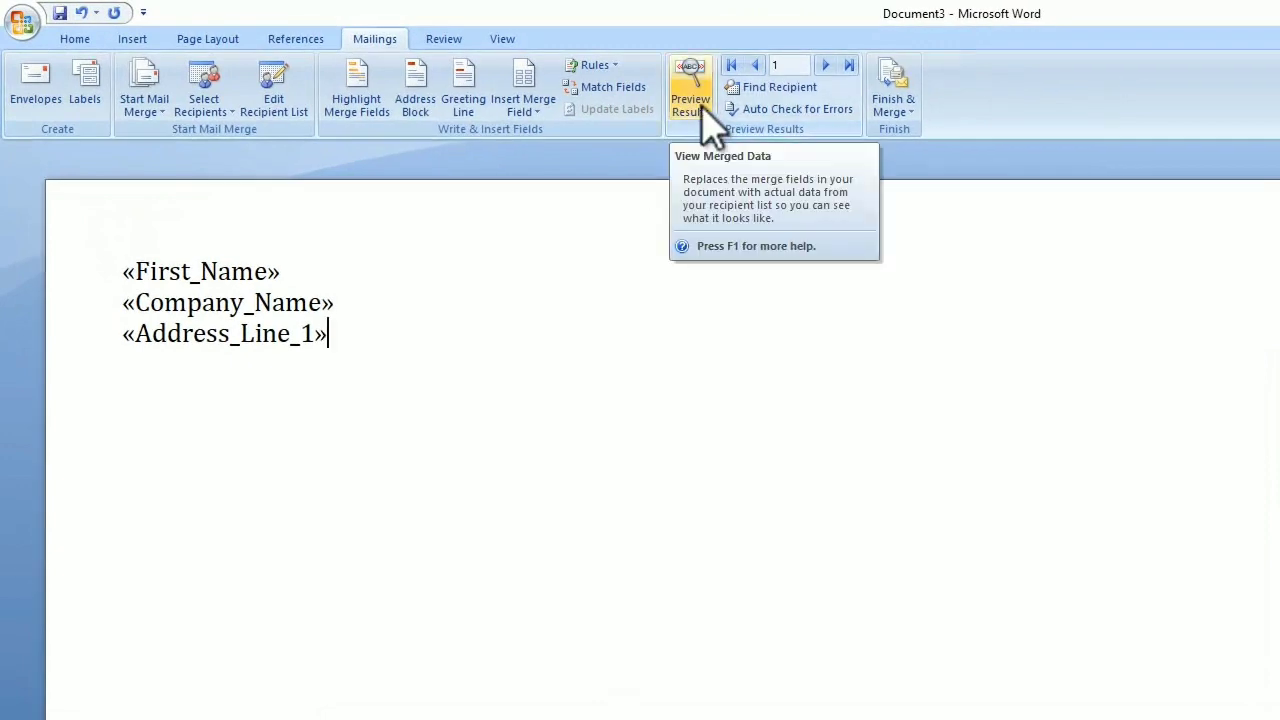
click(708, 122)
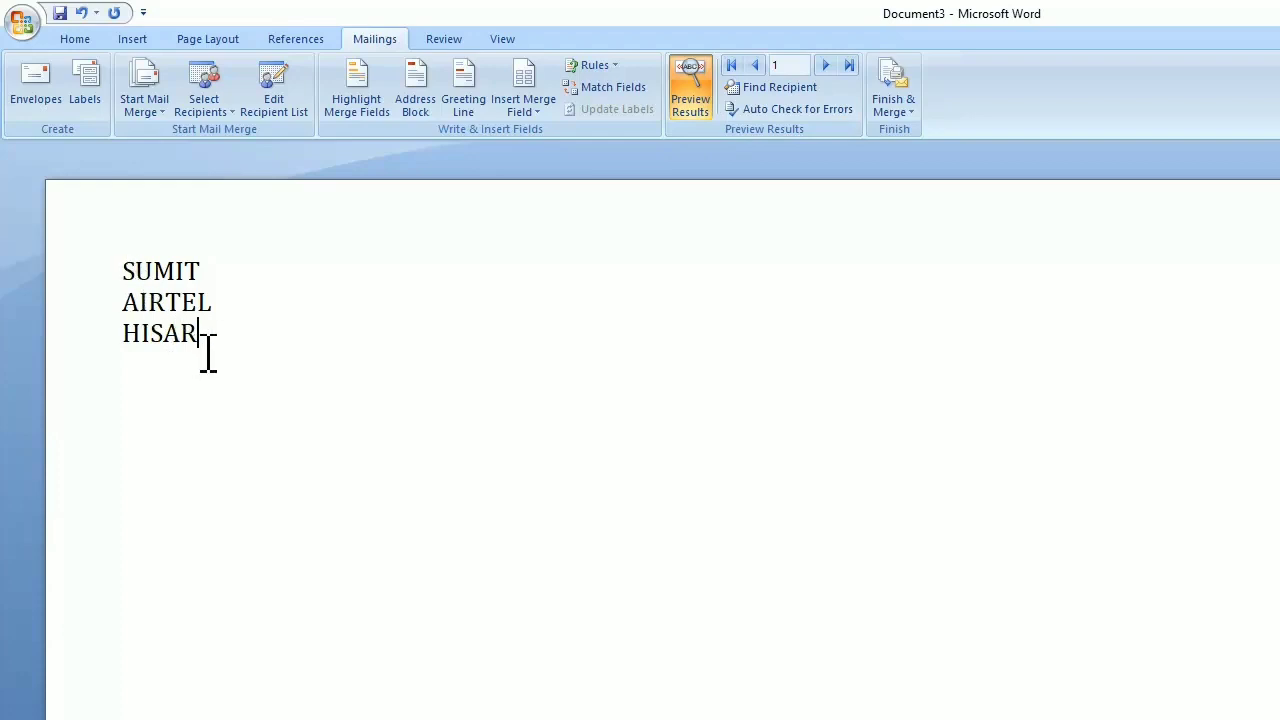
click(828, 66)
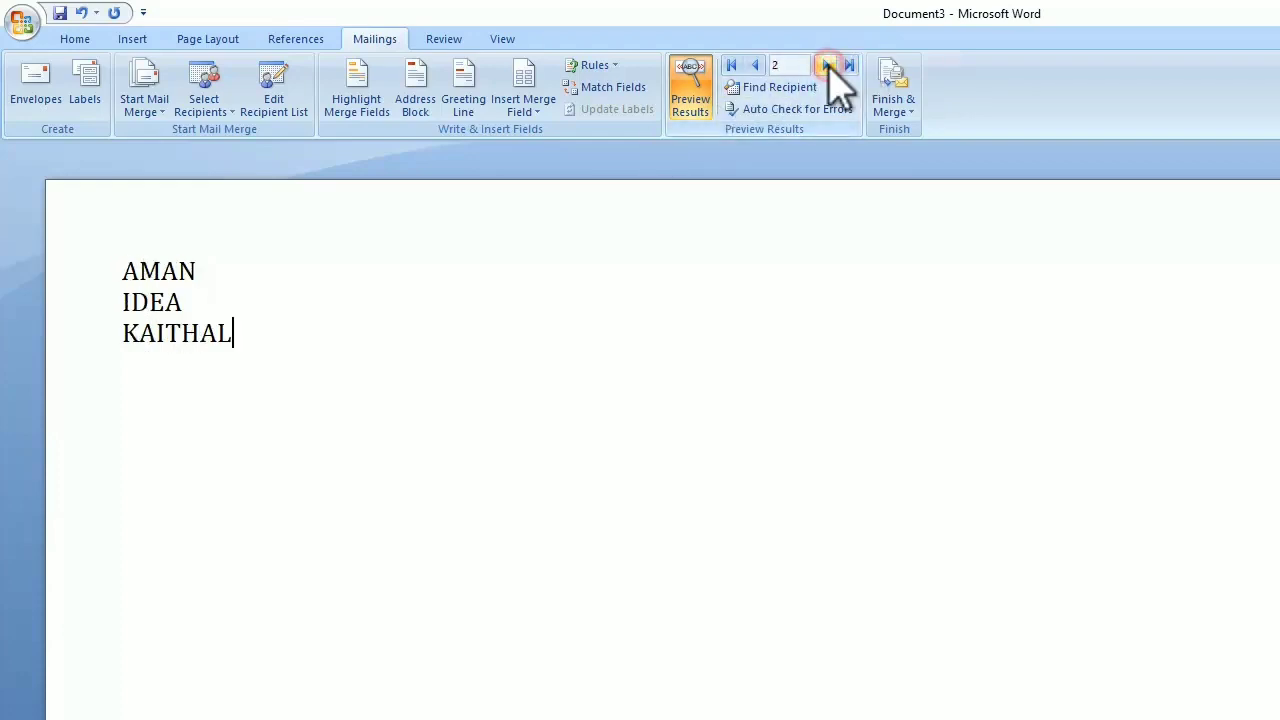
click(828, 66)
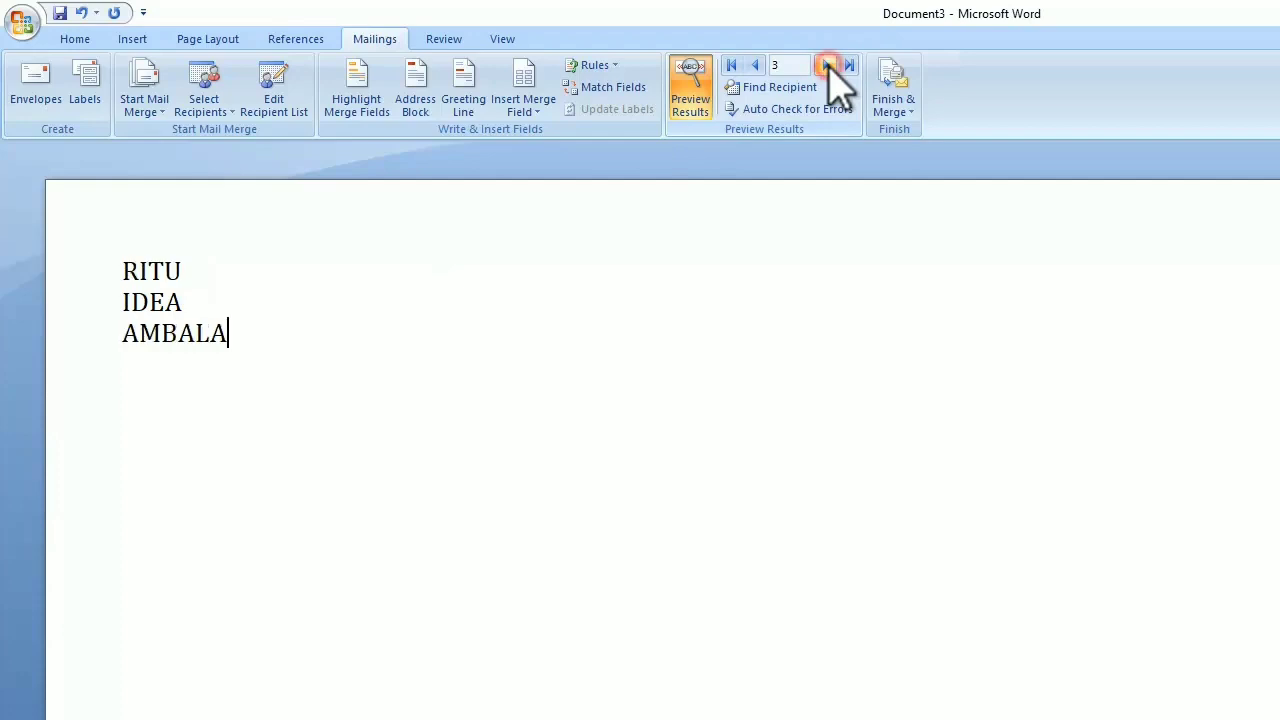
click(827, 66)
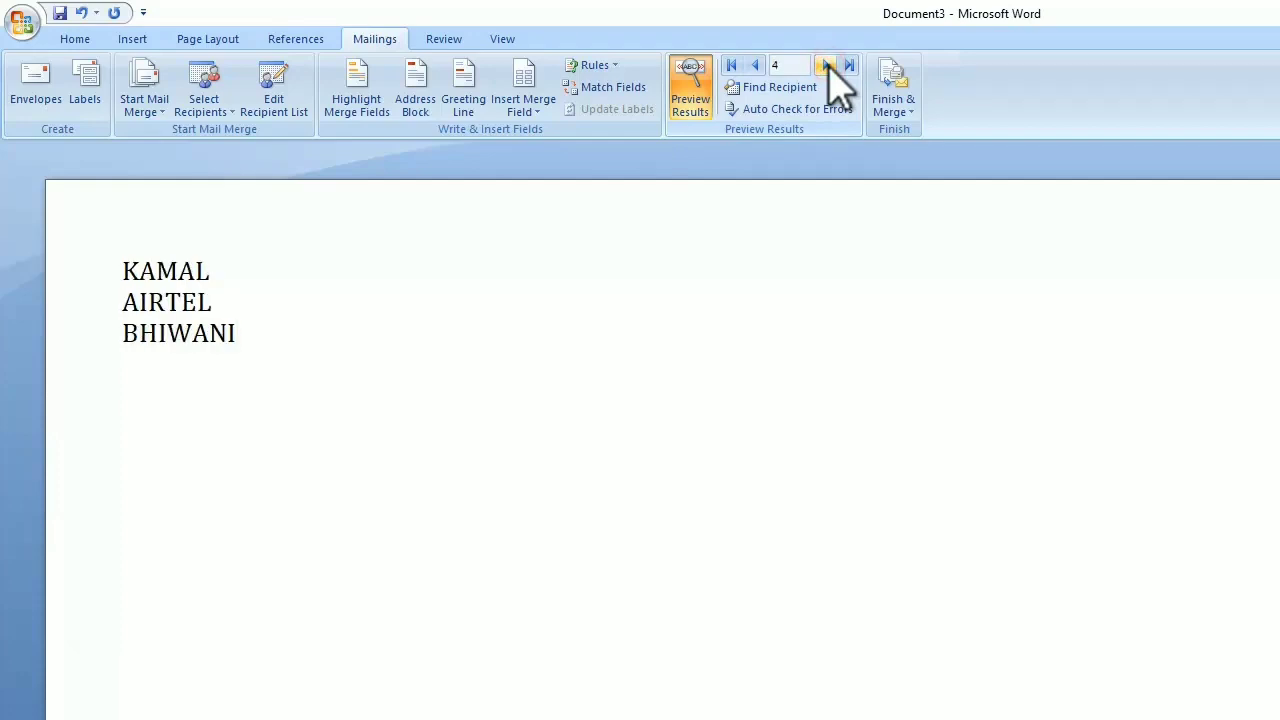
click(754, 66)
click(754, 66)
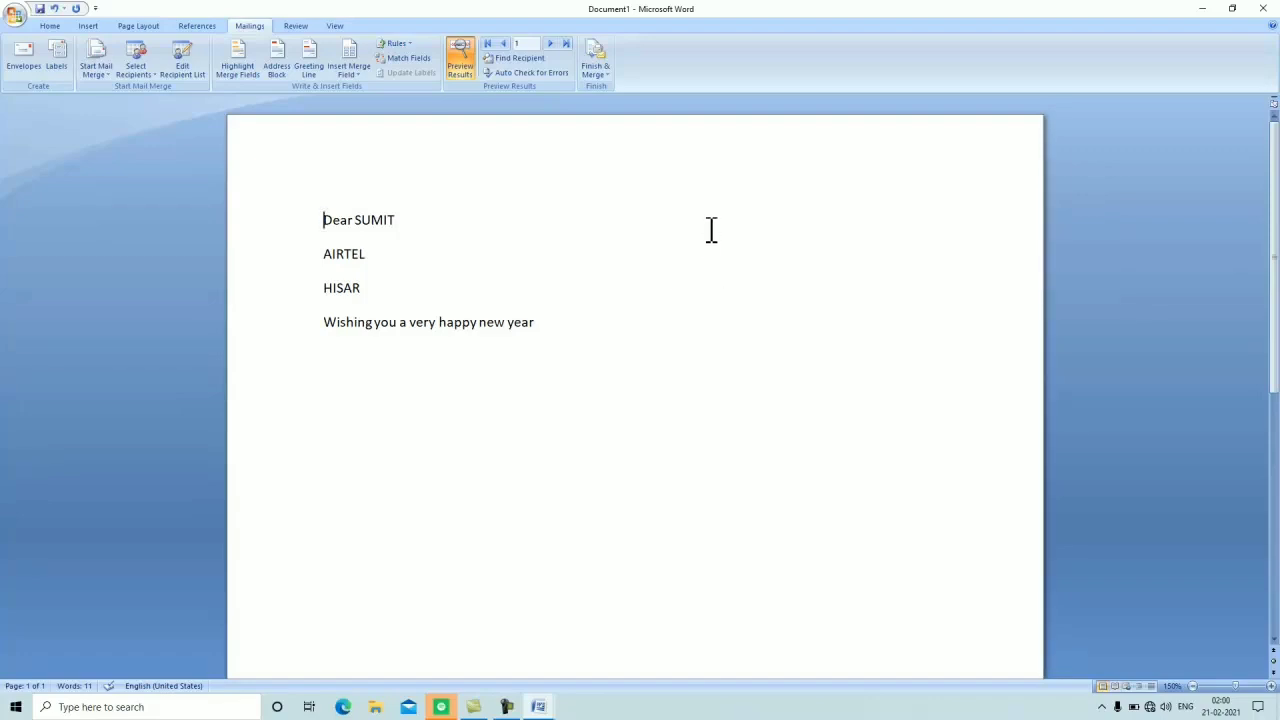
Merge all letter records into a new Letters1 document with Edit Individual Documents
scroll(385, 375, down, 3)
scroll(395, 390, up, 3)
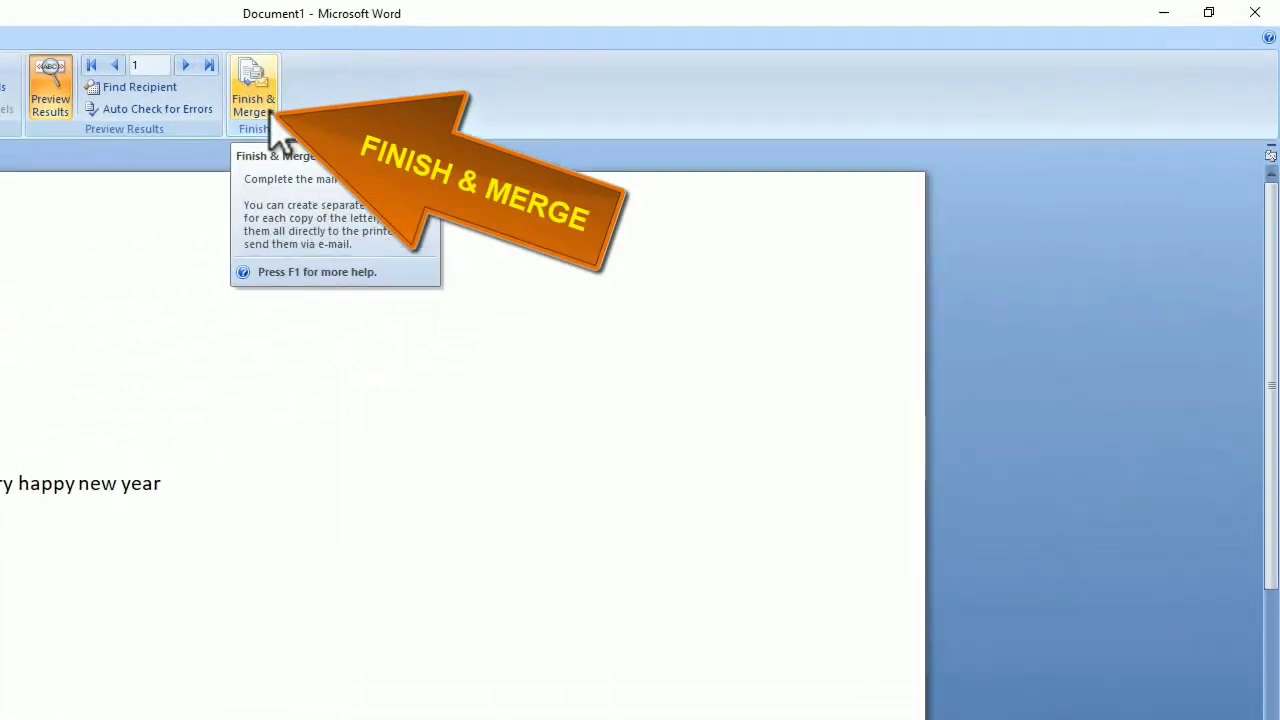
click(604, 76)
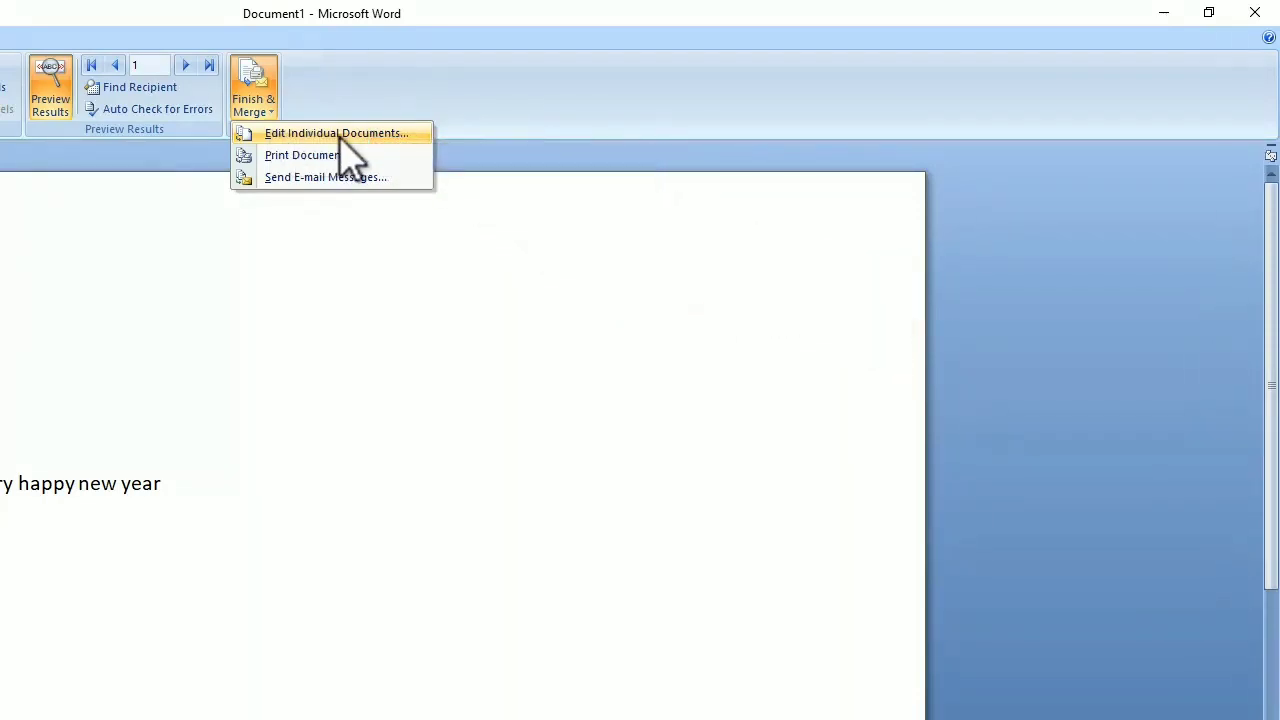
click(340, 135)
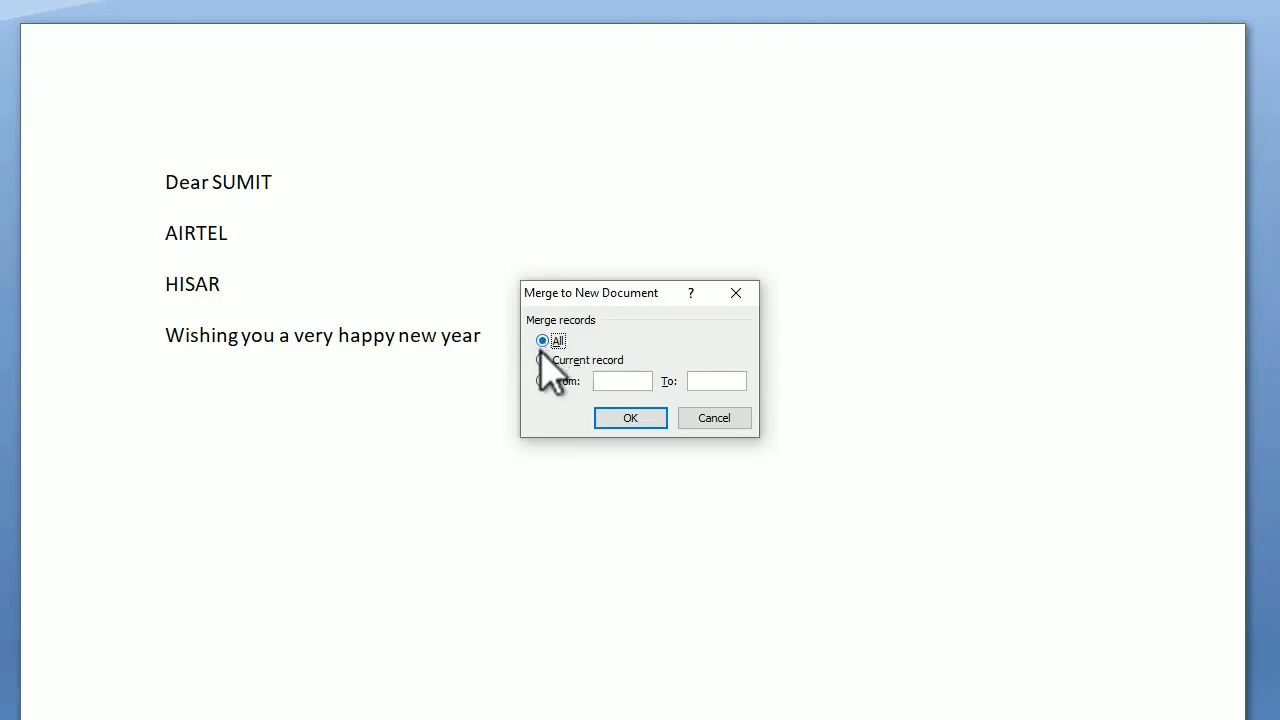
click(622, 377)
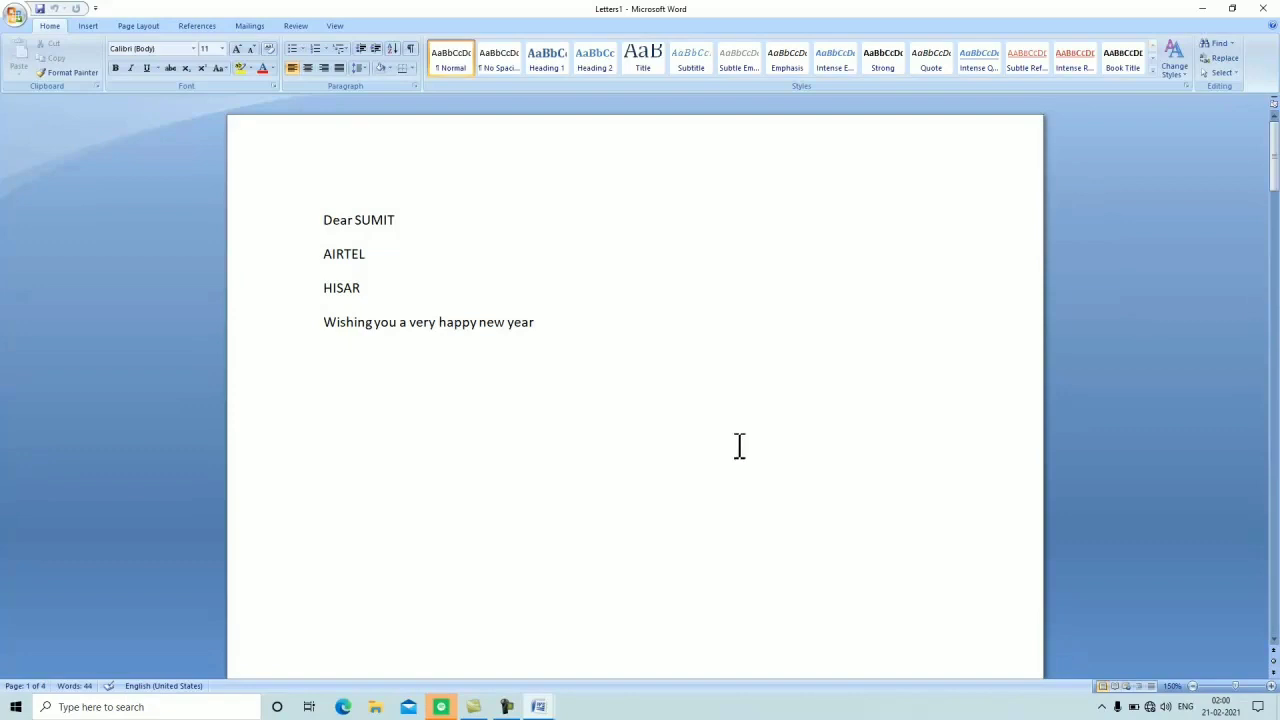
scroll(739, 446, down, 13)
scroll(734, 454, down, 7)
scroll(729, 491, down, 1)
scroll(729, 491, down, 12)
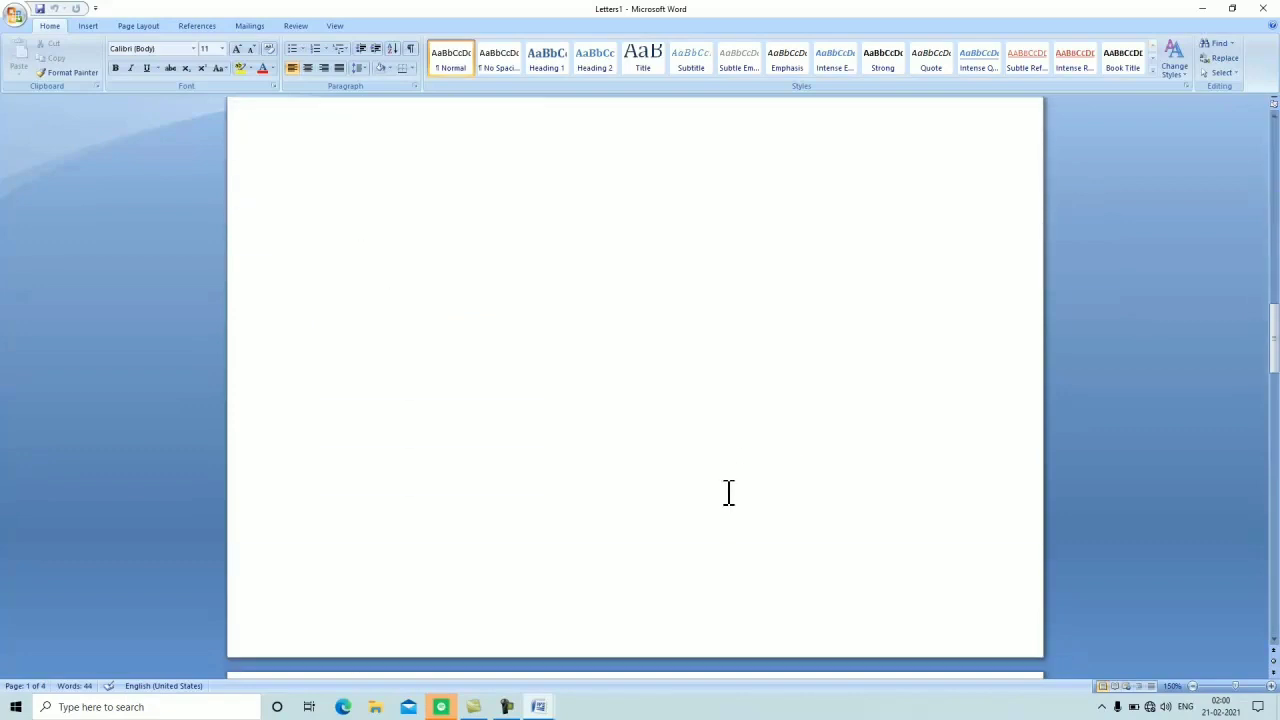
scroll(729, 491, down, 10)
scroll(729, 491, down, 7)
scroll(729, 491, down, 6)
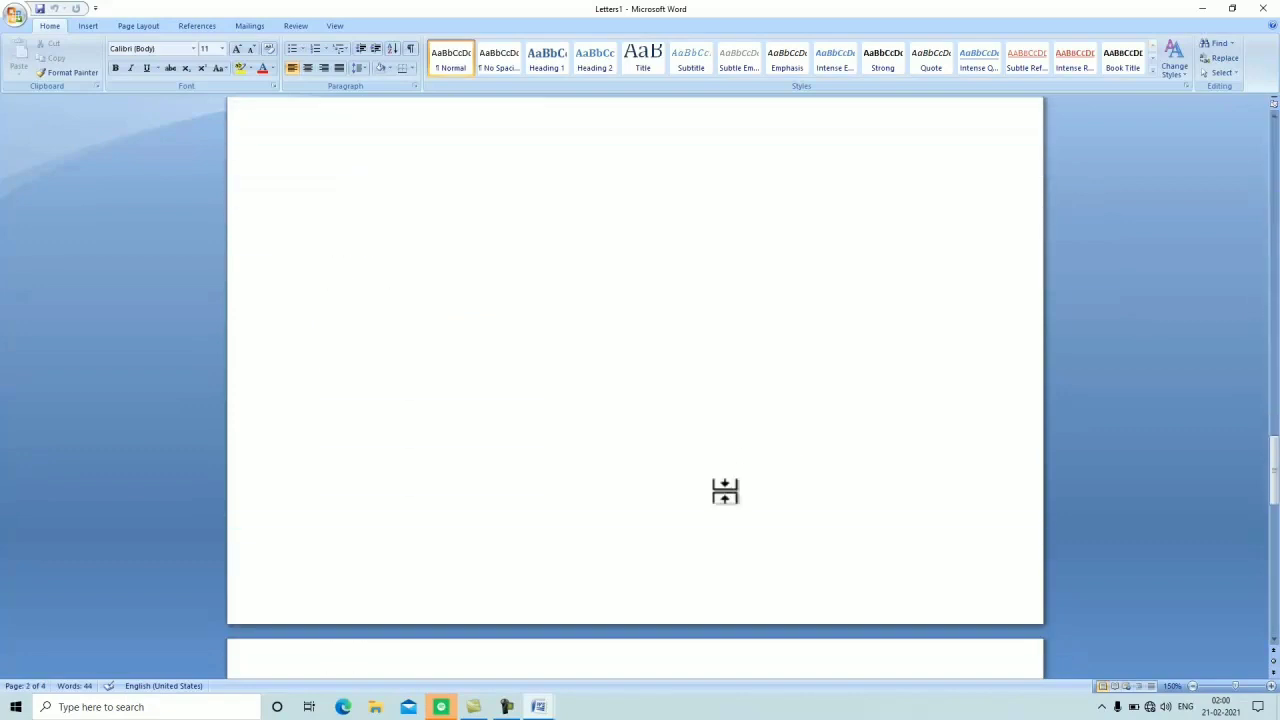
scroll(729, 491, down, 11)
scroll(729, 491, up, 3)
scroll(729, 491, up, 16)
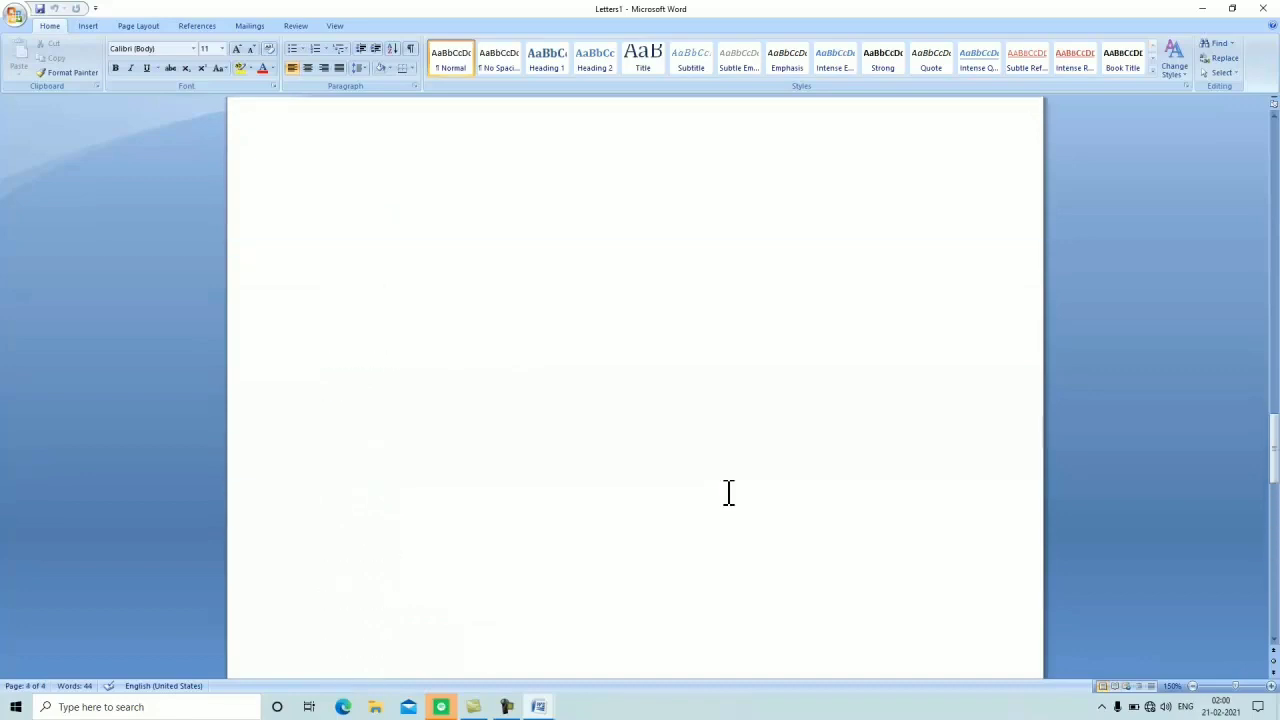
scroll(729, 491, up, 17)
scroll(729, 491, up, 7)
scroll(729, 491, up, 7)
scroll(729, 491, up, 8)
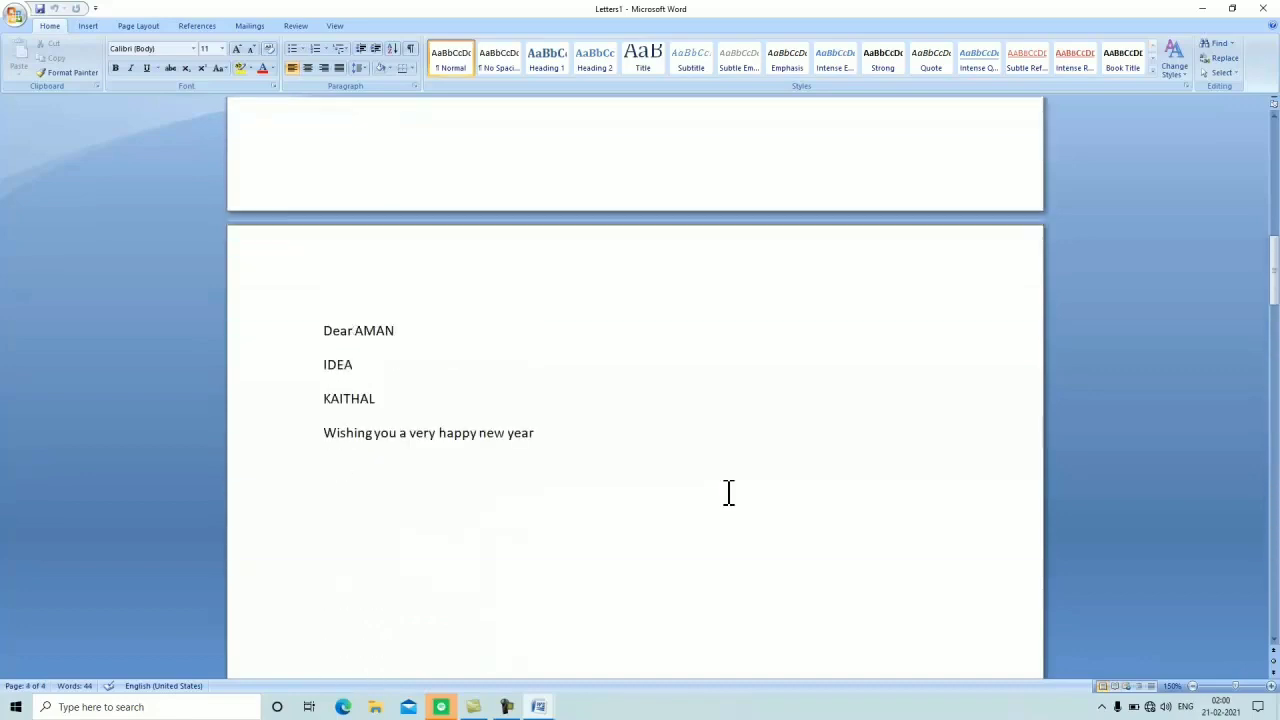
scroll(729, 491, up, 10)
scroll(729, 491, up, 10)
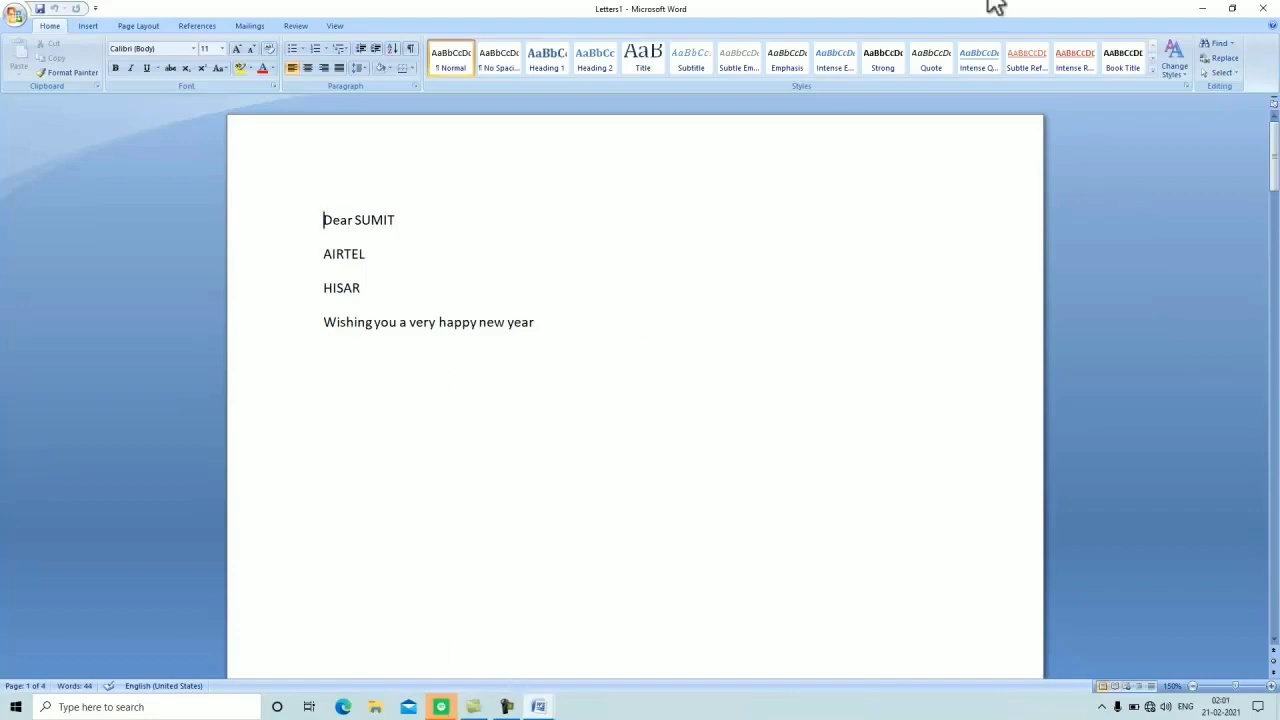
click(540, 705)
click(418, 640)
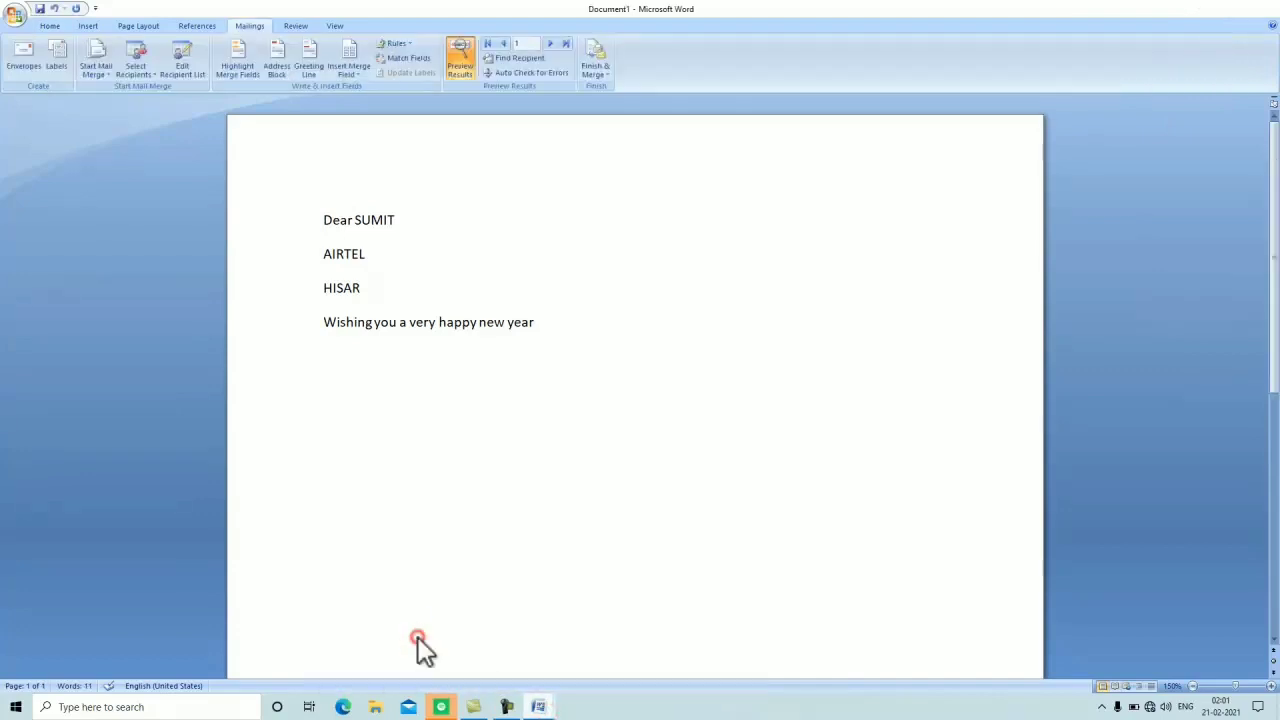
click(594, 74)
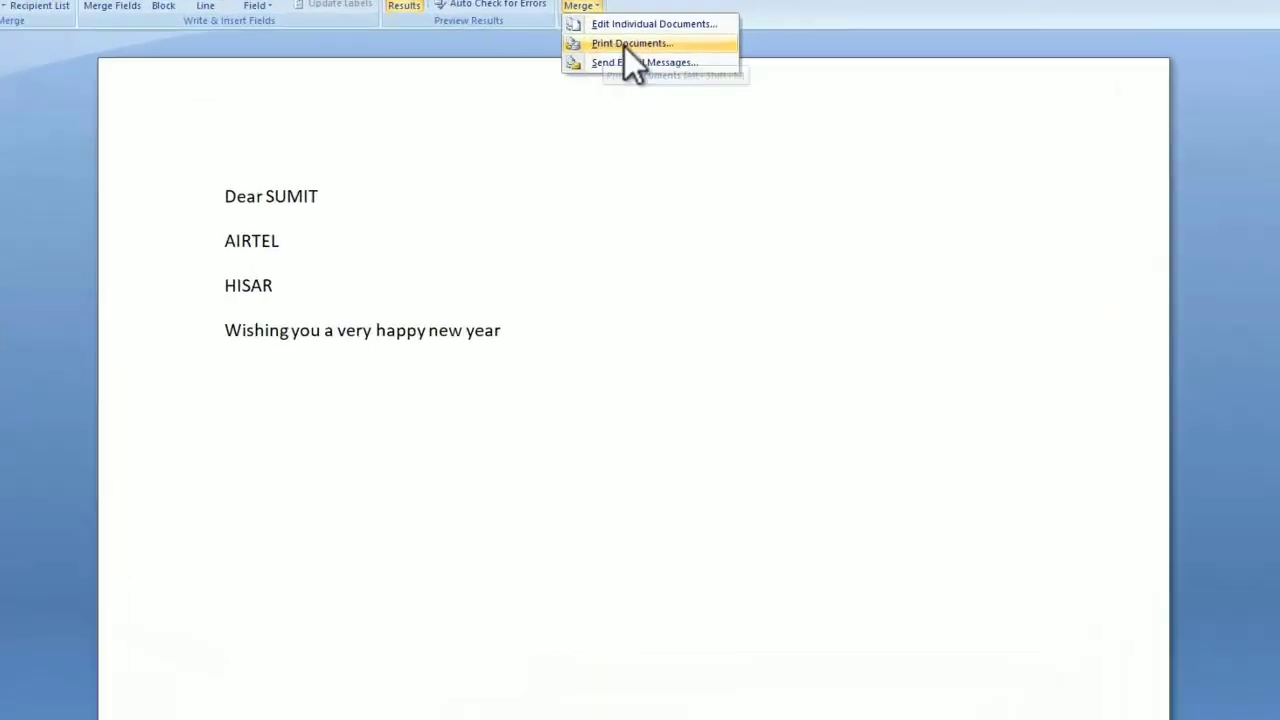
click(606, 104)
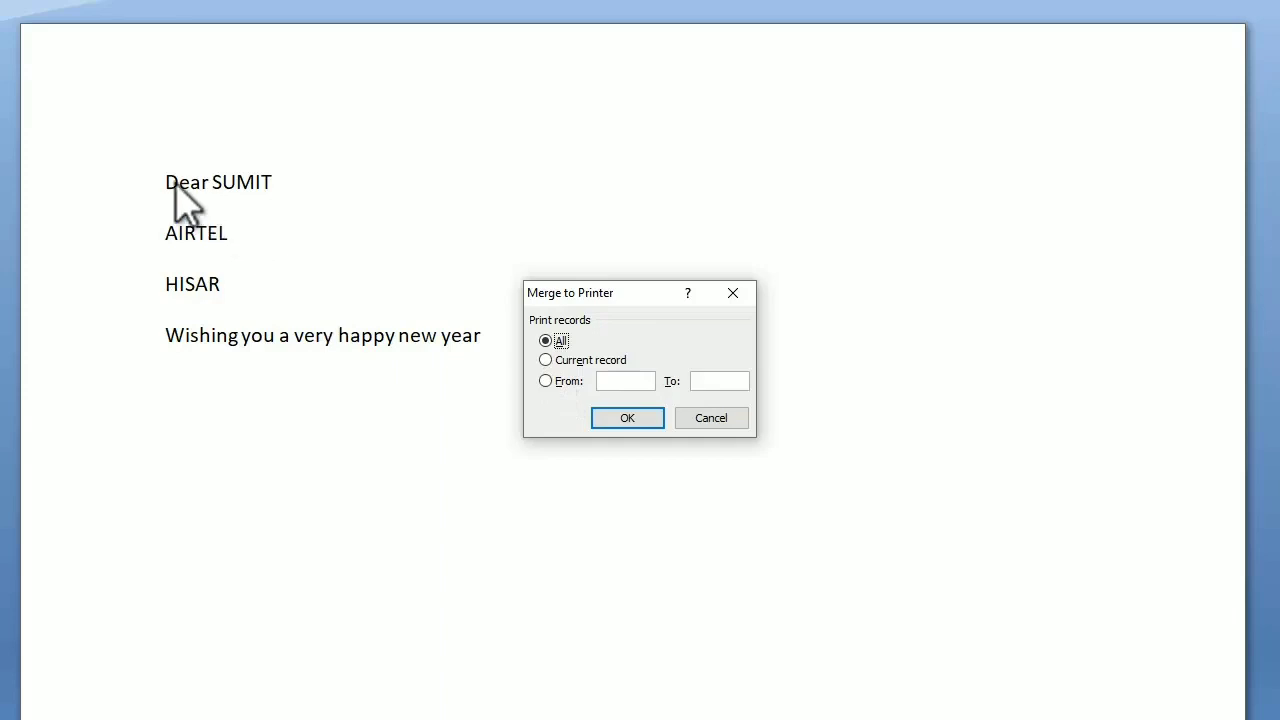
click(546, 361)
click(545, 381)
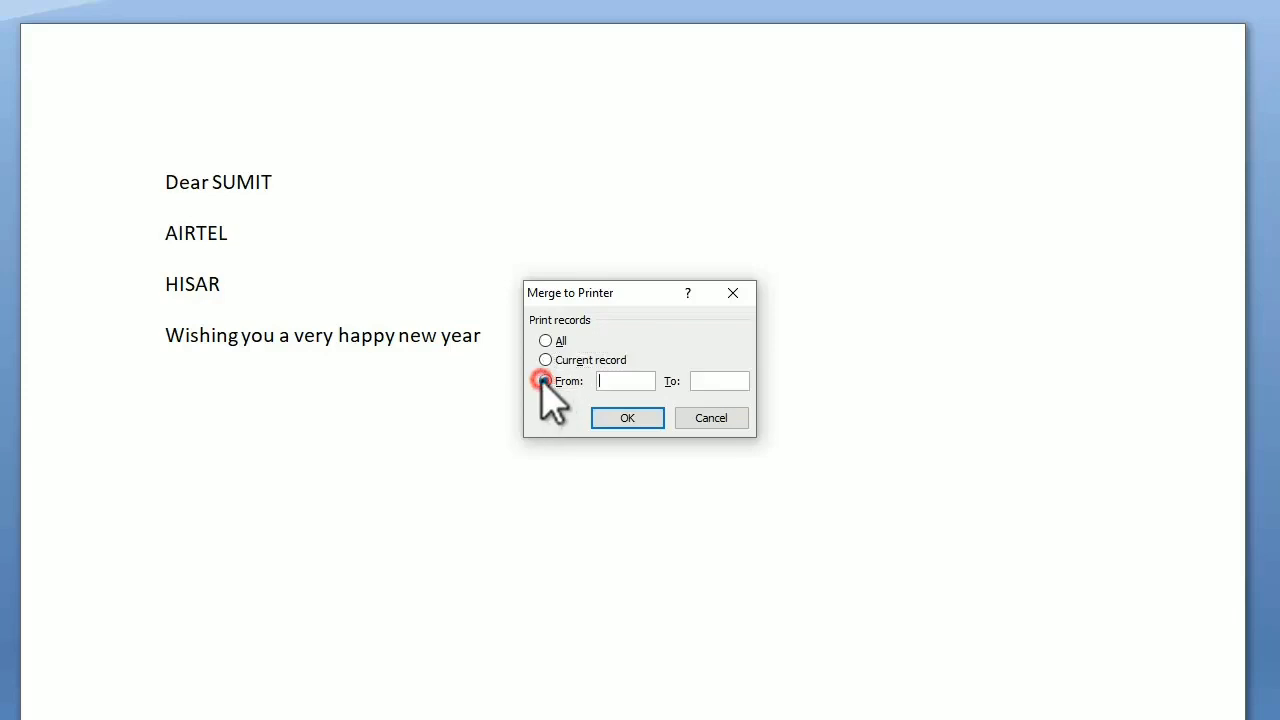
click(621, 381)
text(1)
click(722, 381)
text(3)
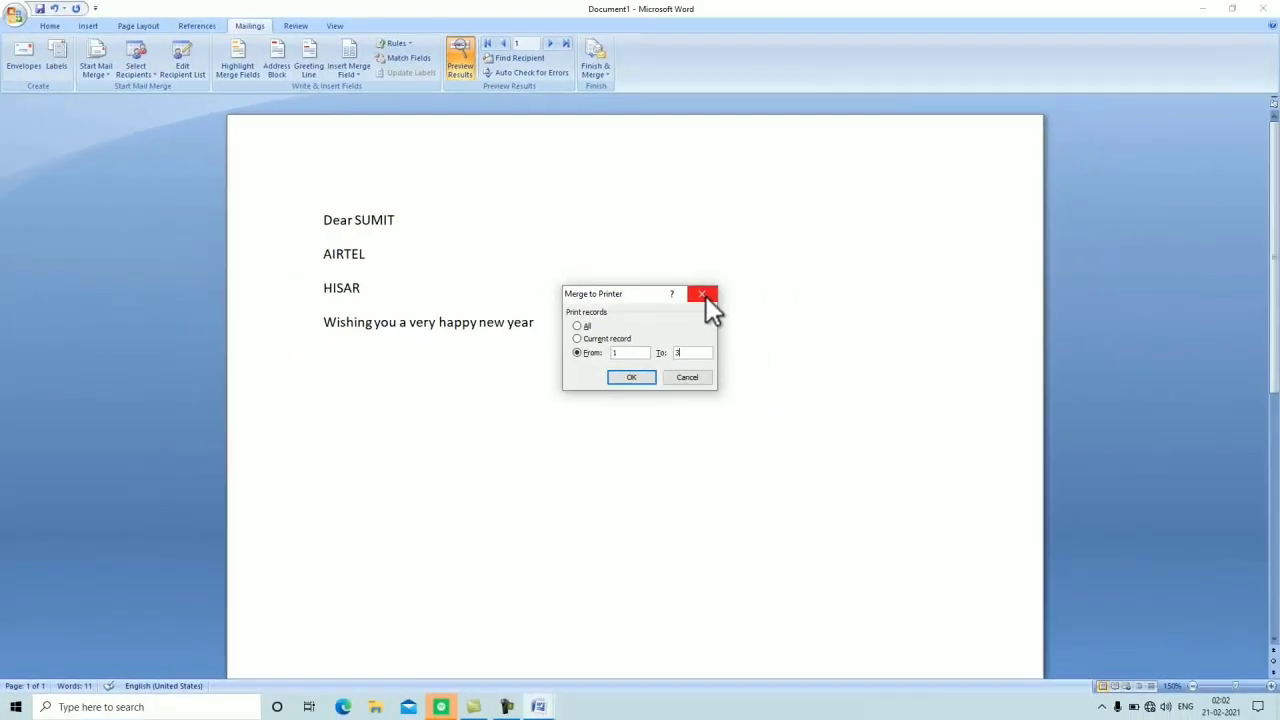
click(712, 295)
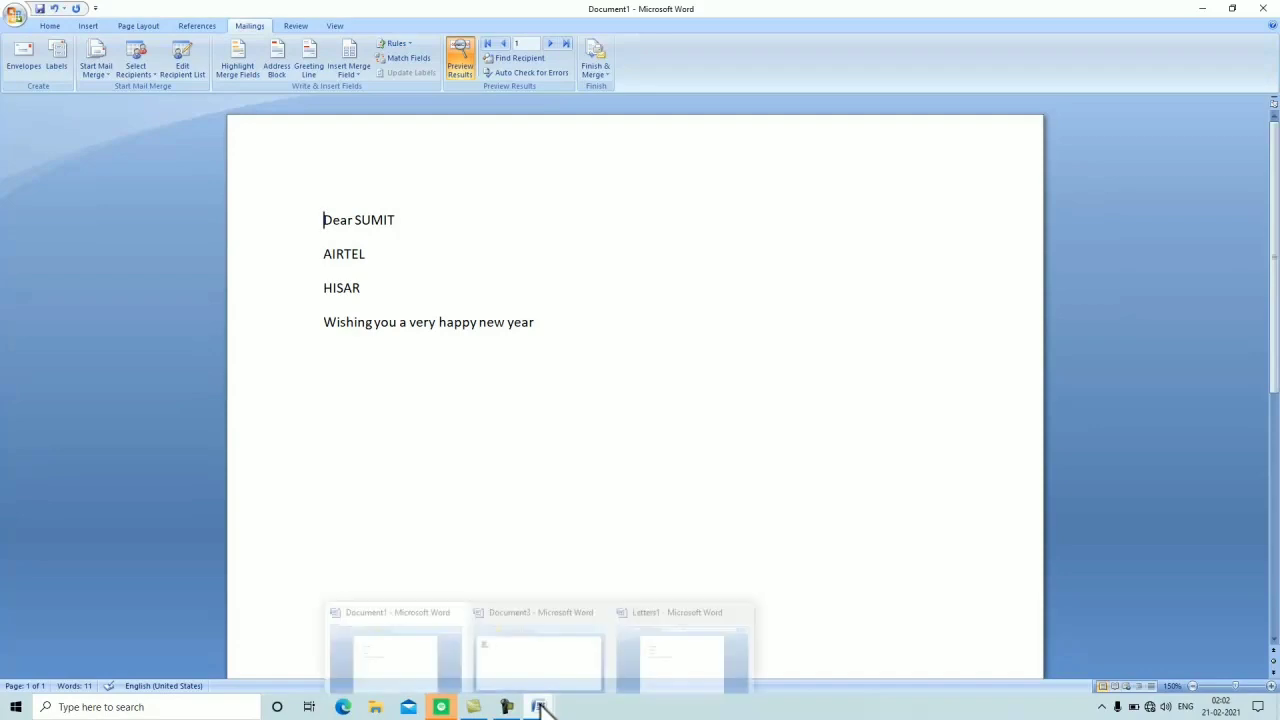
mouse_move(539, 707)
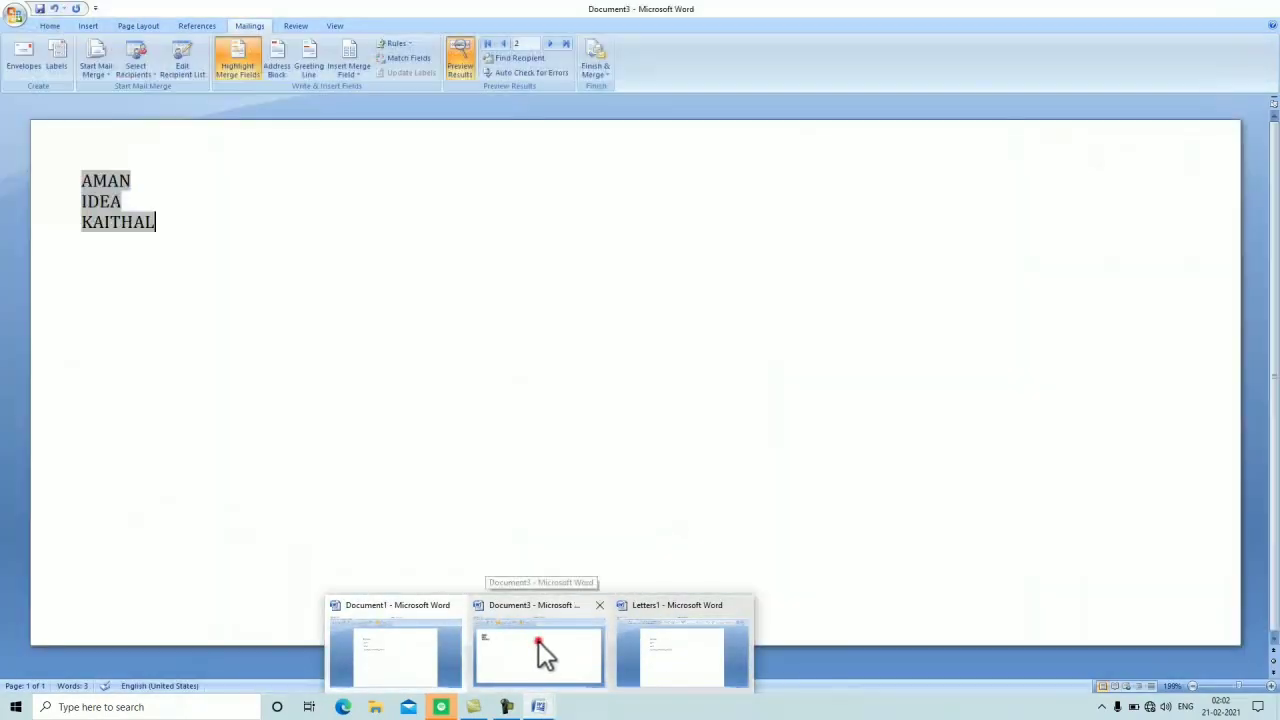
From Document3, merge all envelope records into a new four-page Envelopes2 document
click(537, 654)
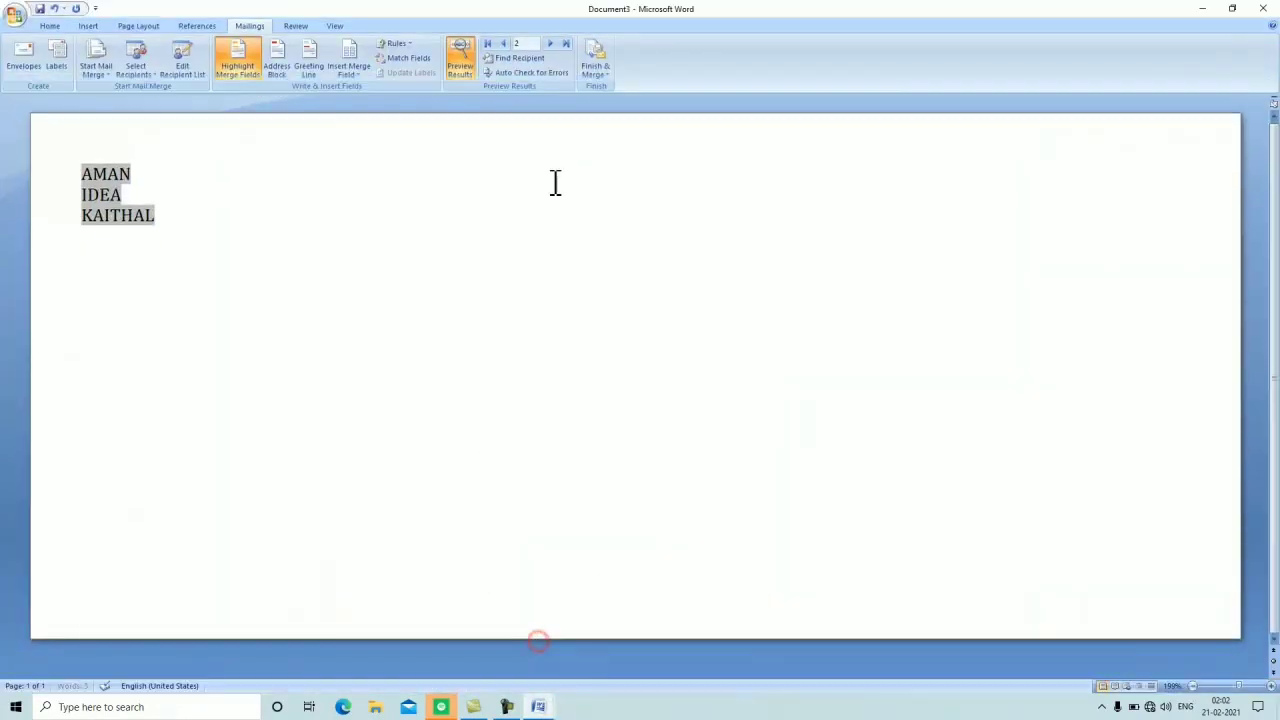
click(597, 73)
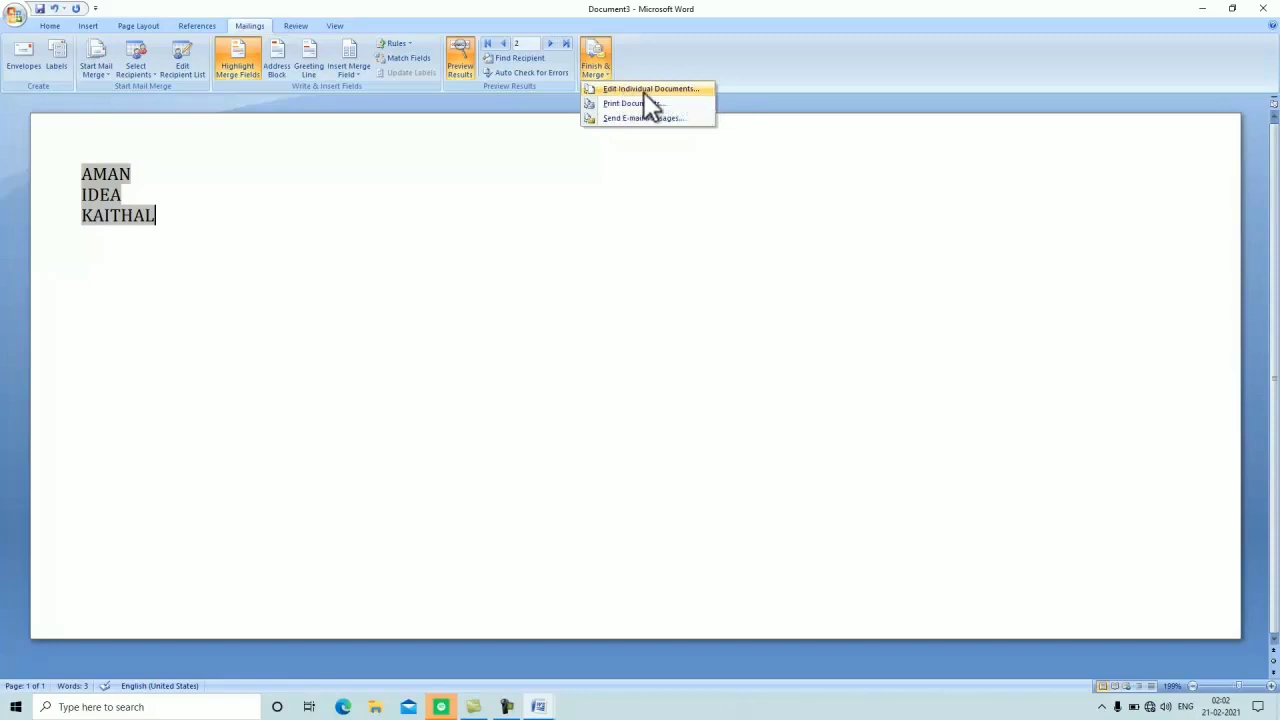
click(645, 90)
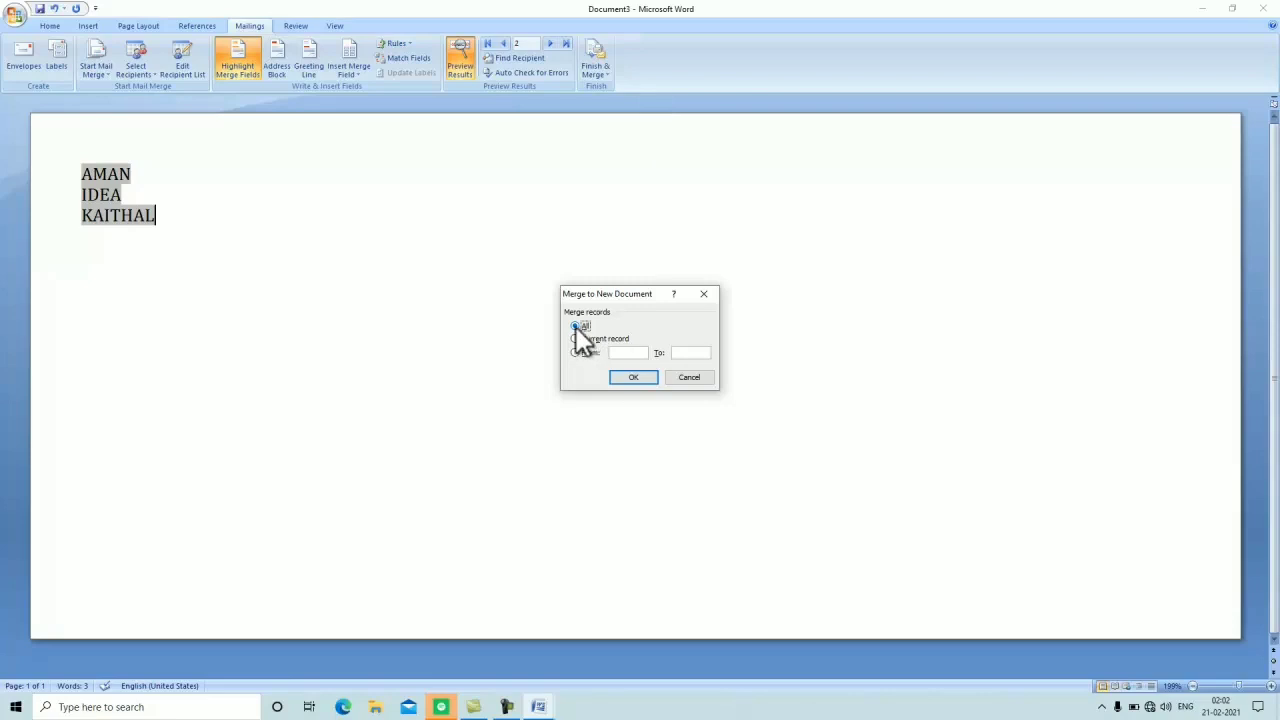
click(634, 381)
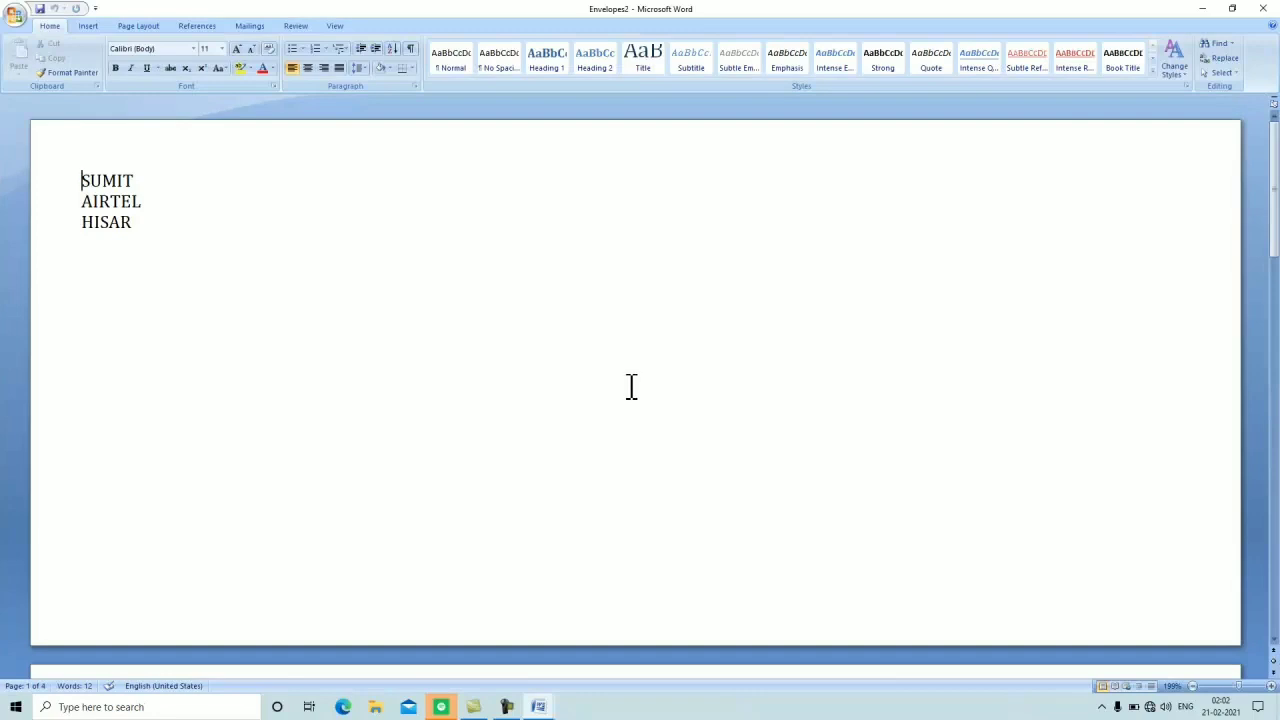
scroll(631, 387, down, 2)
scroll(631, 387, down, 5)
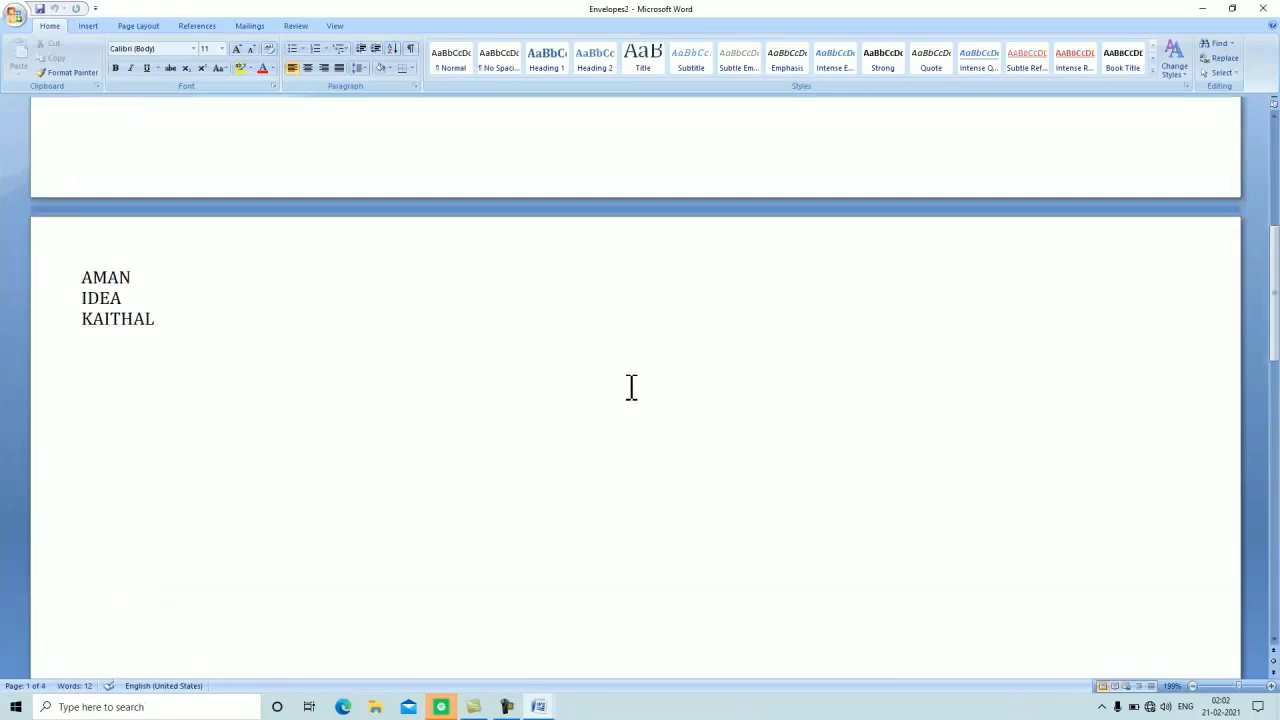
scroll(631, 387, down, 6)
scroll(631, 387, down, 1)
scroll(631, 387, down, 3)
scroll(631, 387, down, 1)
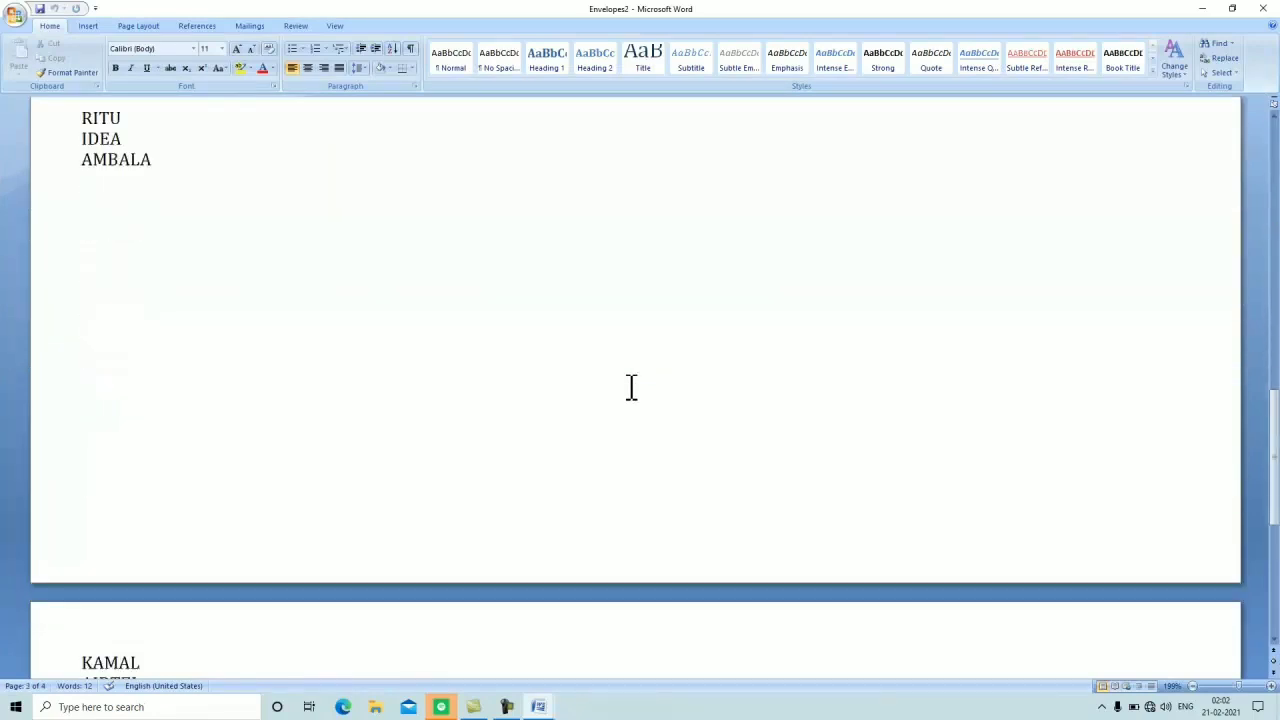
scroll(631, 387, down, 6)
scroll(631, 387, down, 1)
scroll(631, 387, up, 7)
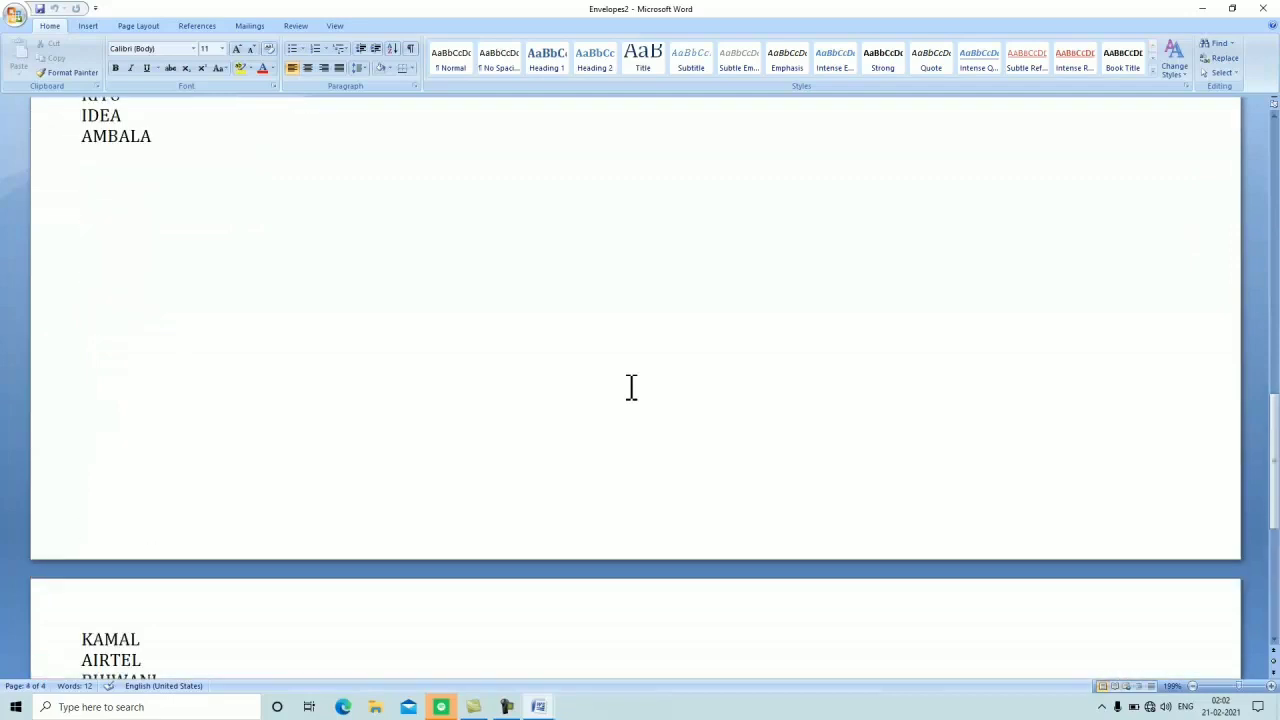
scroll(631, 387, up, 6)
scroll(631, 387, up, 5)
scroll(632, 387, up, 7)
key(ctrl+Home)
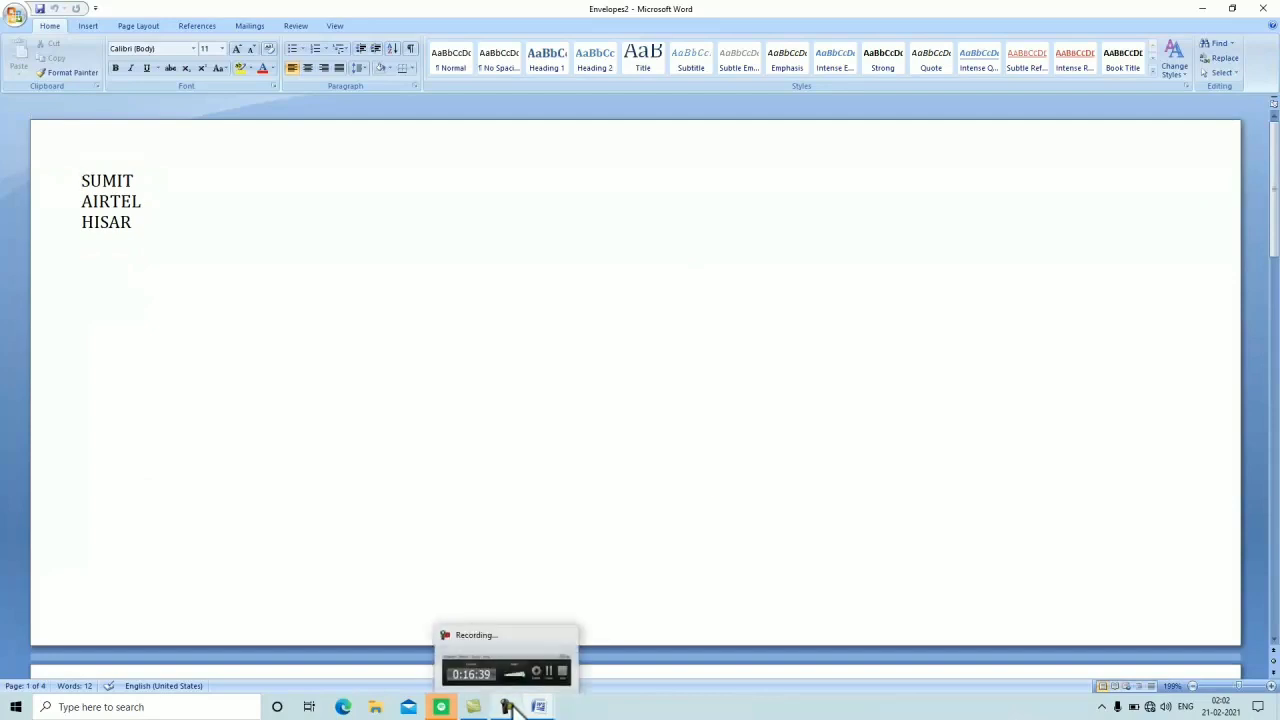
Return to Document3, start the Print Documents merge, and cancel it without printing
mouse_move(538, 707)
click(610, 655)
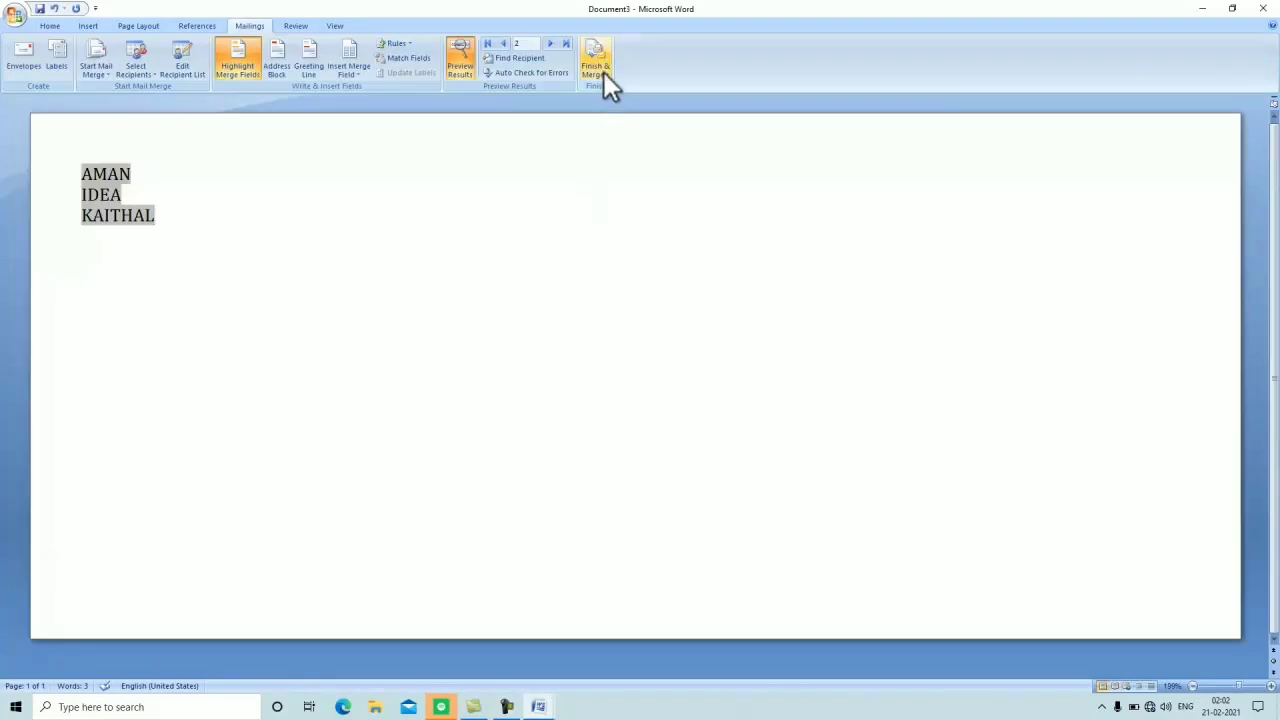
click(605, 73)
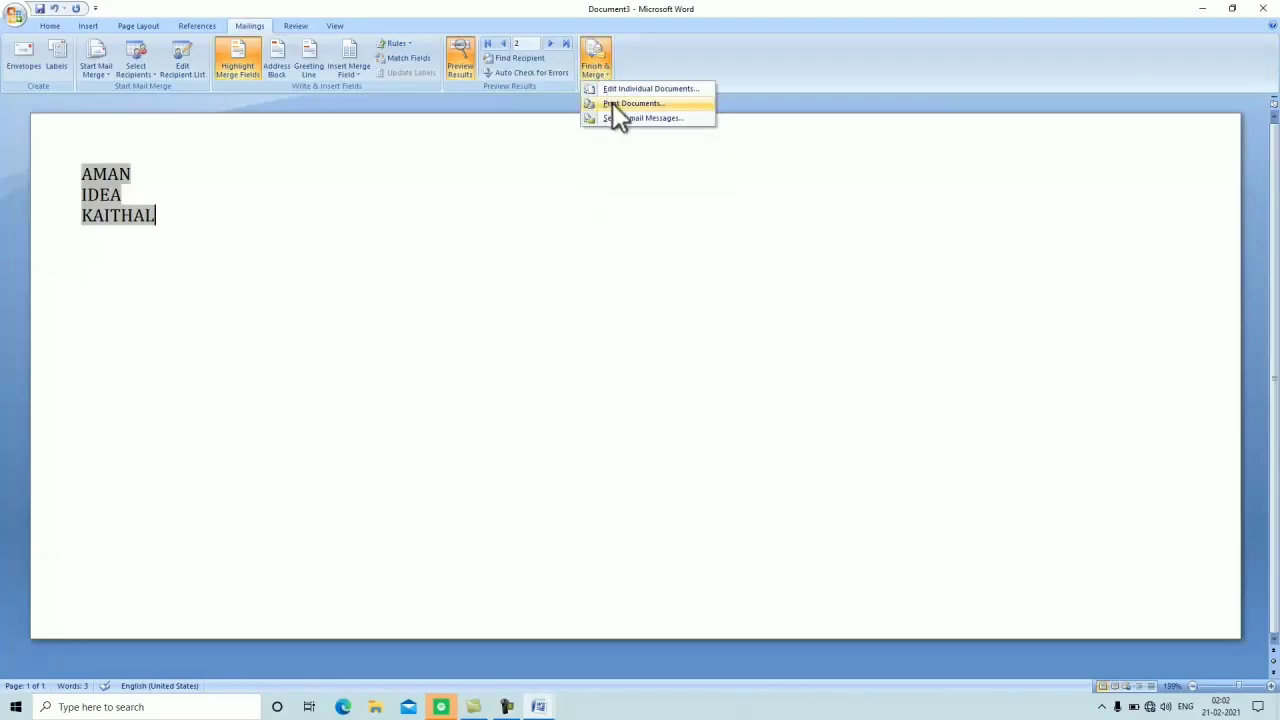
click(612, 103)
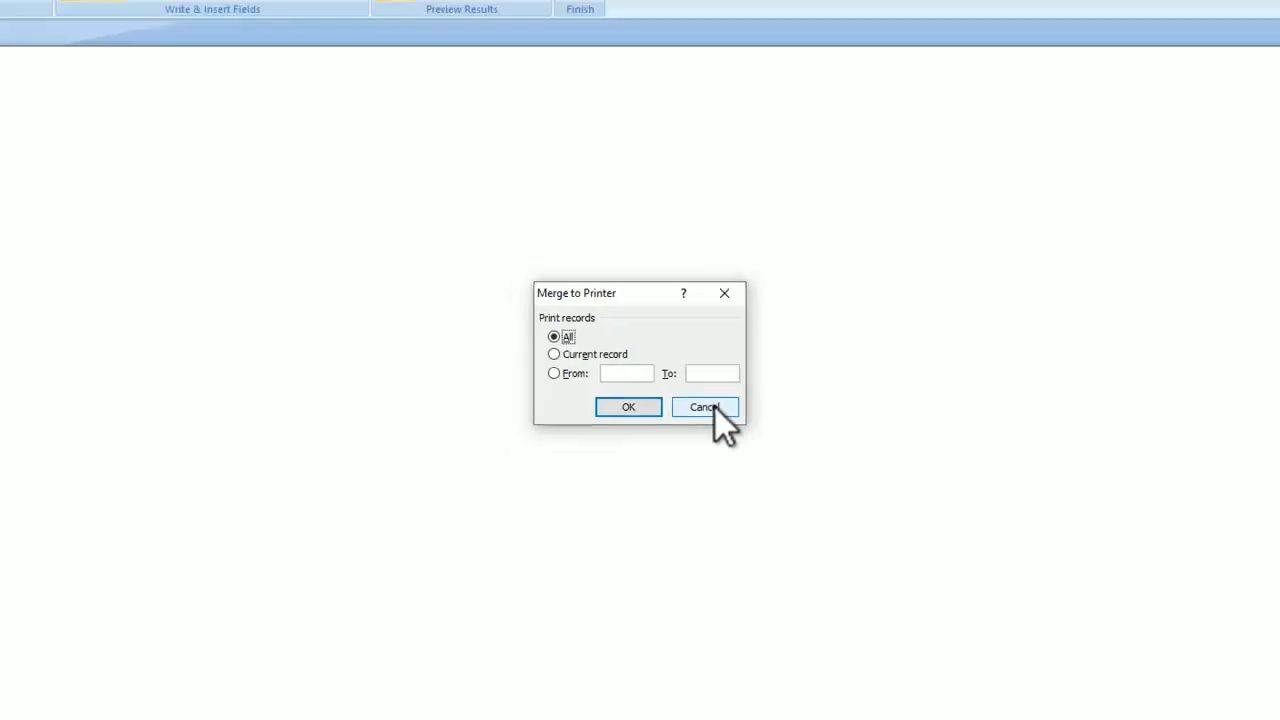
click(697, 378)
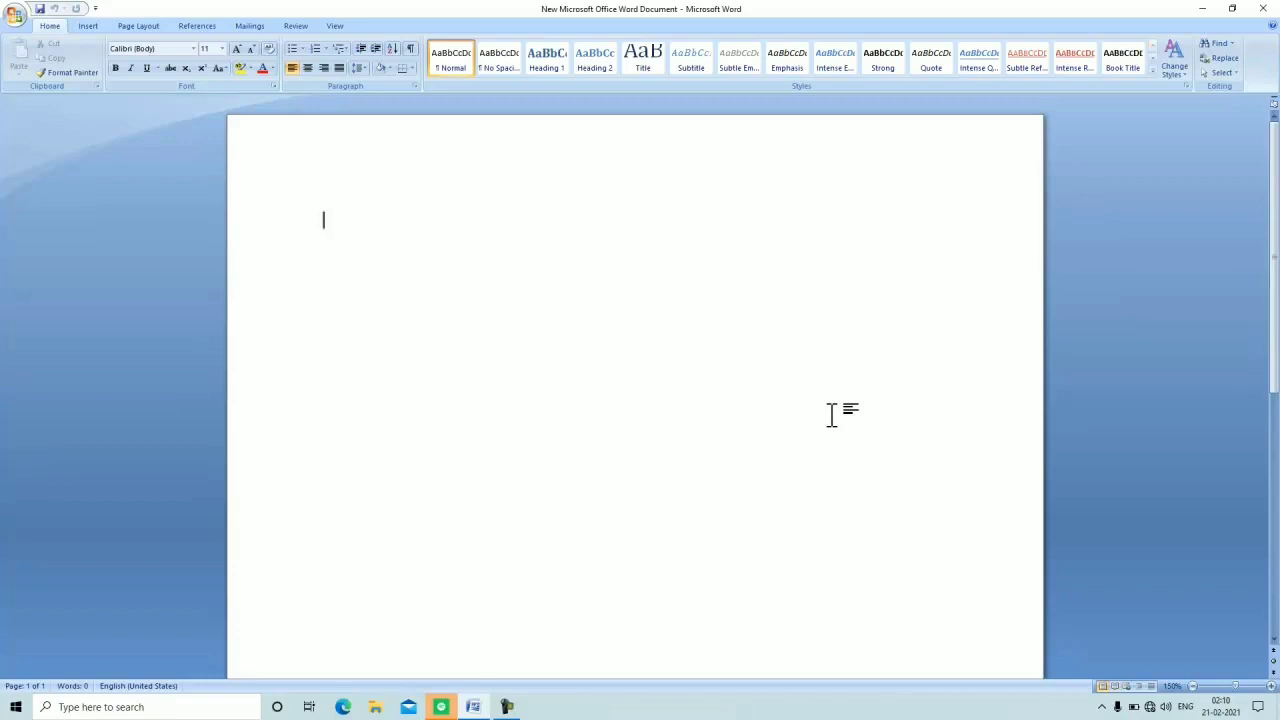
Type the misspelled self-introduction ('nam', 'docmnts') and grow its font to 22 point
text(my na)
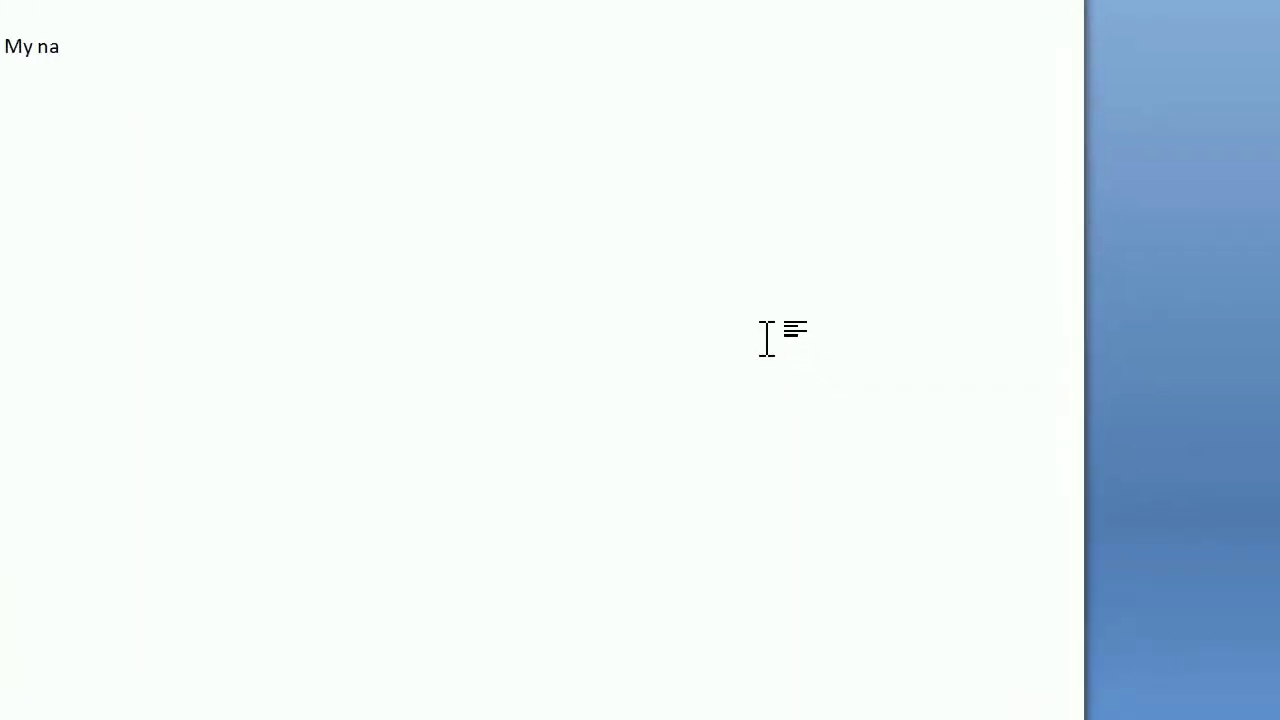
text(m)
text( i)
text(s)
text( suman)
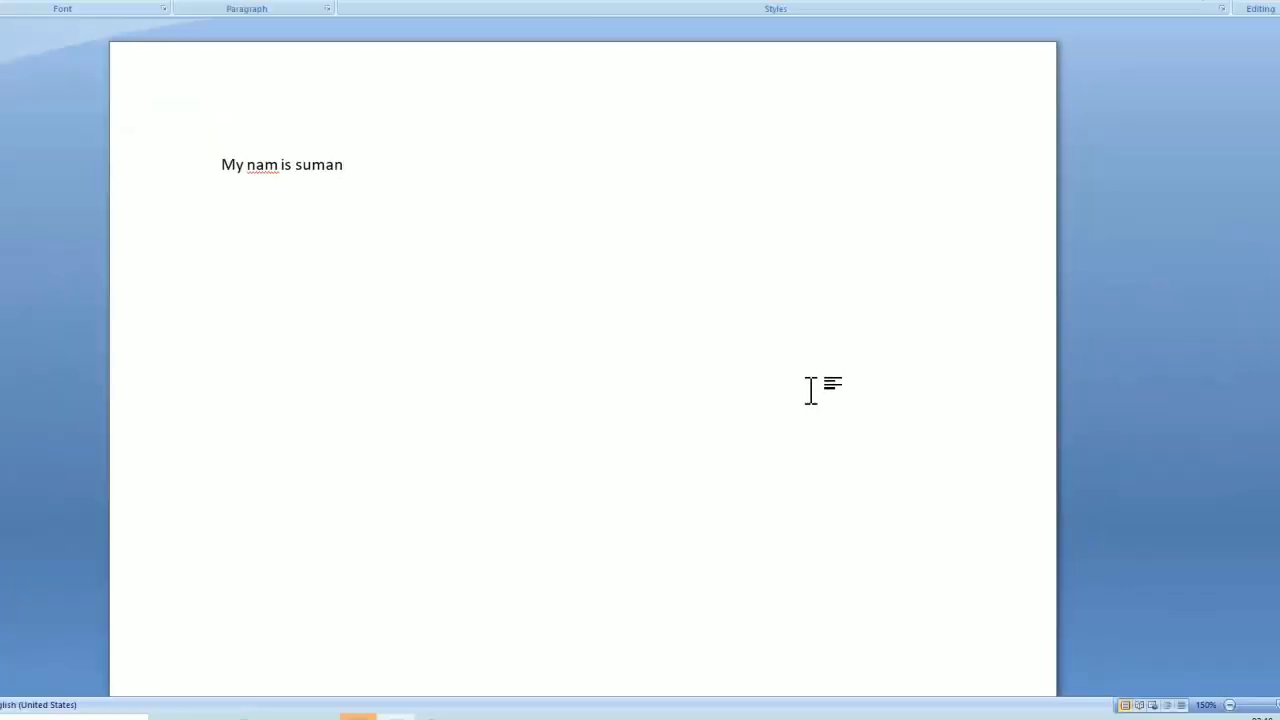
text(.)
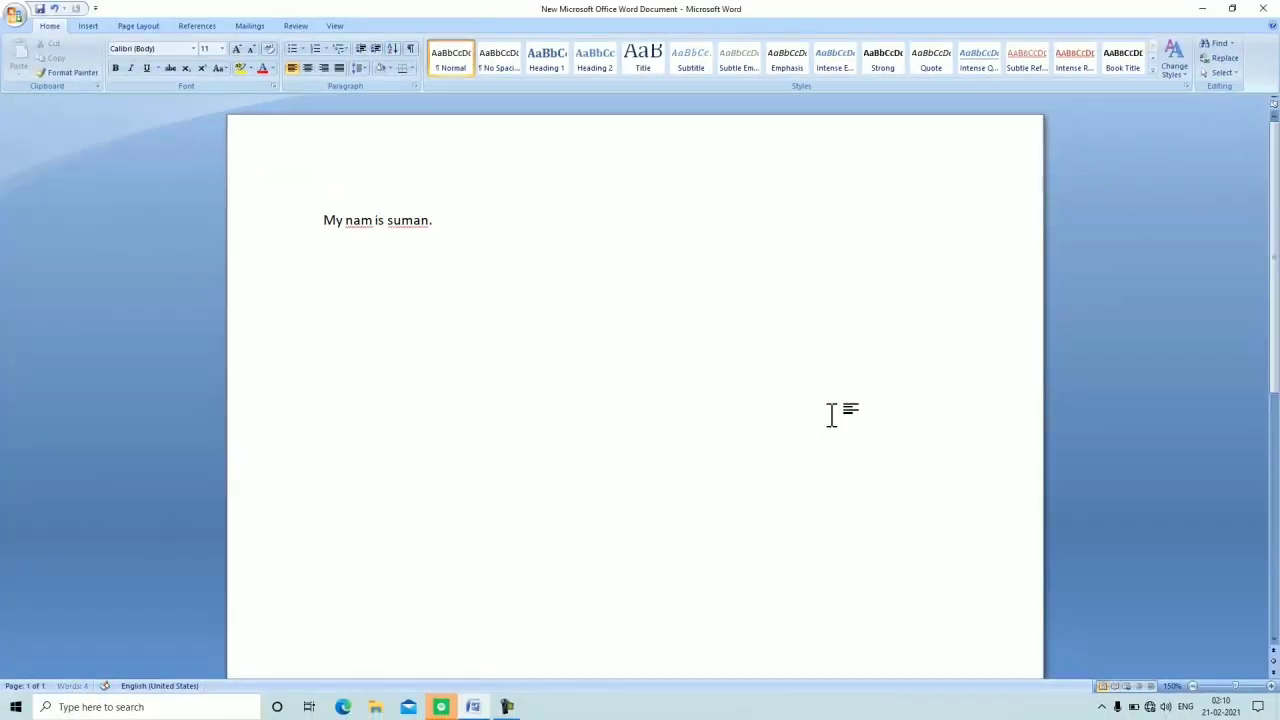
text( I )
text(is a)
text( gi.)
text(this)
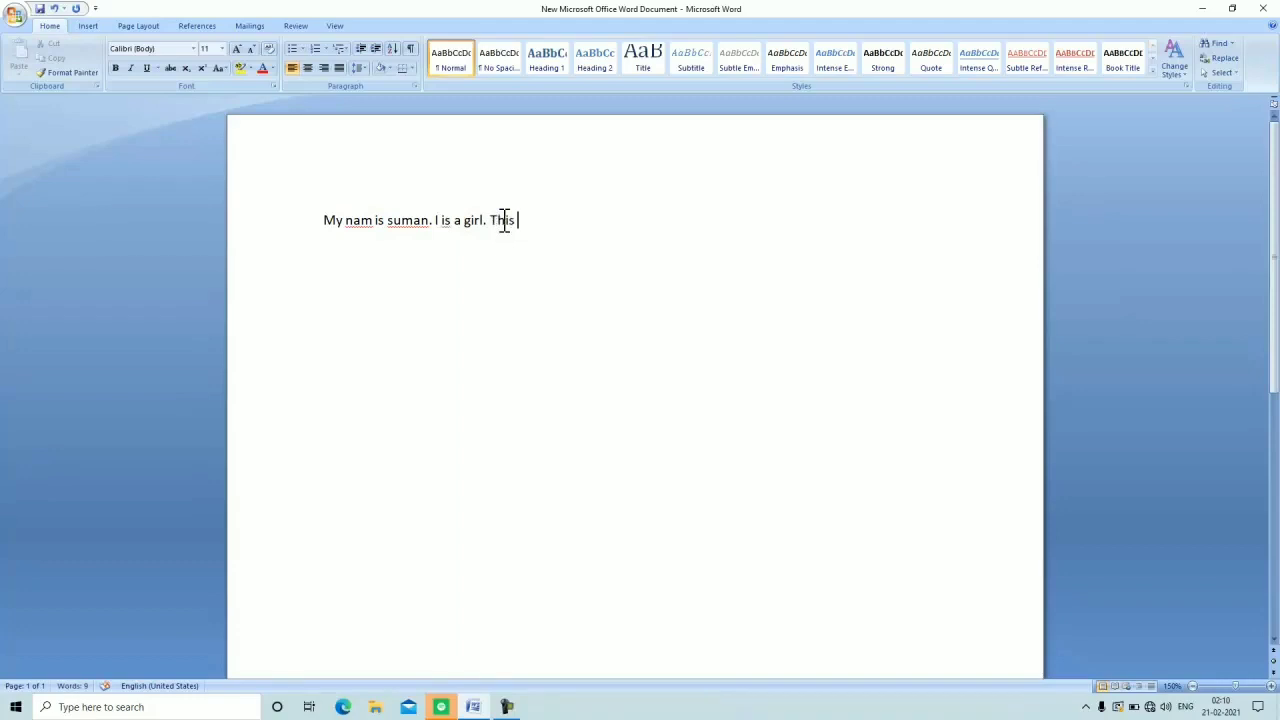
text(is)
text(my)
text( first)
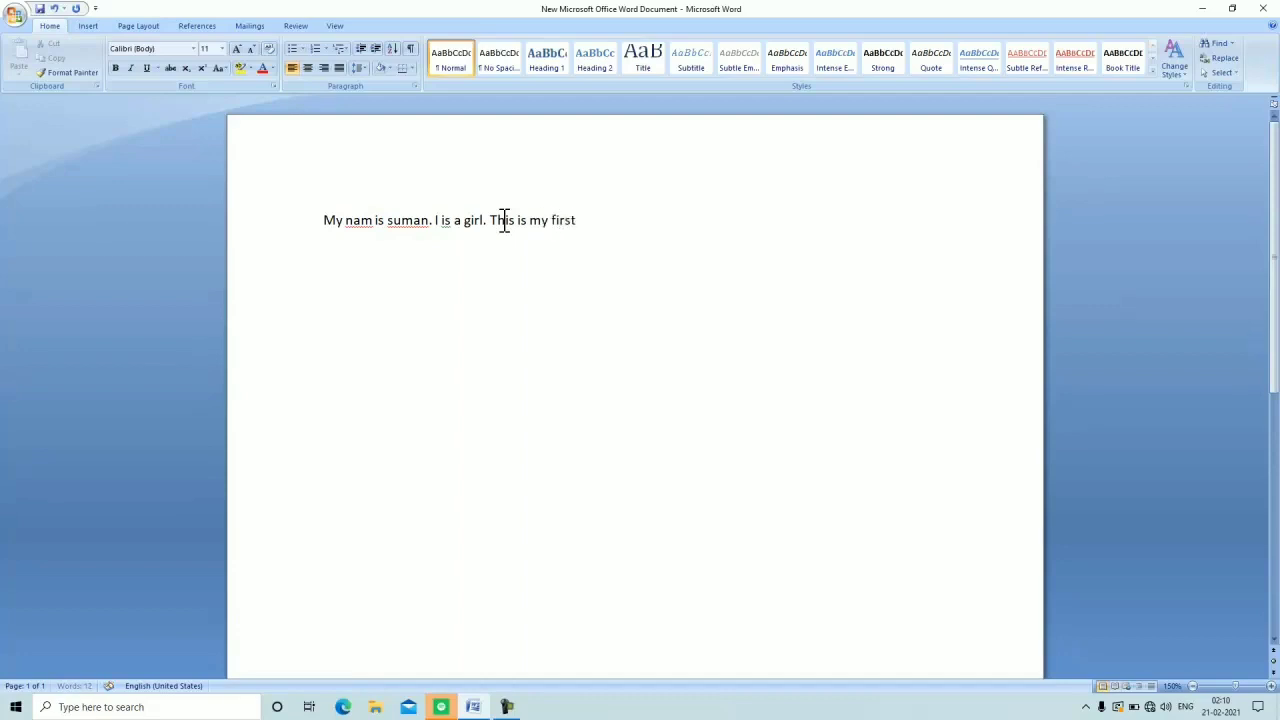
text( do)
text(cmnt)
text(s)
click(310, 216)
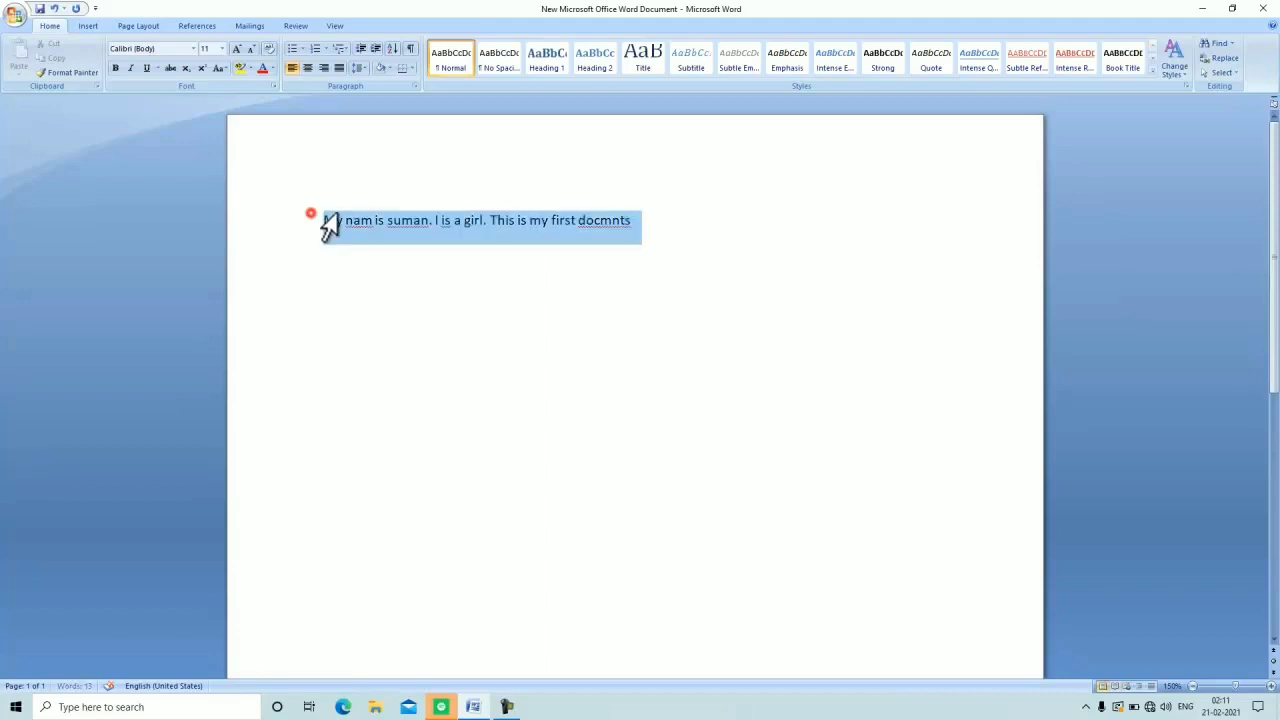
click(238, 48)
click(238, 48)
click(238, 48)
click(238, 48)
click(238, 48)
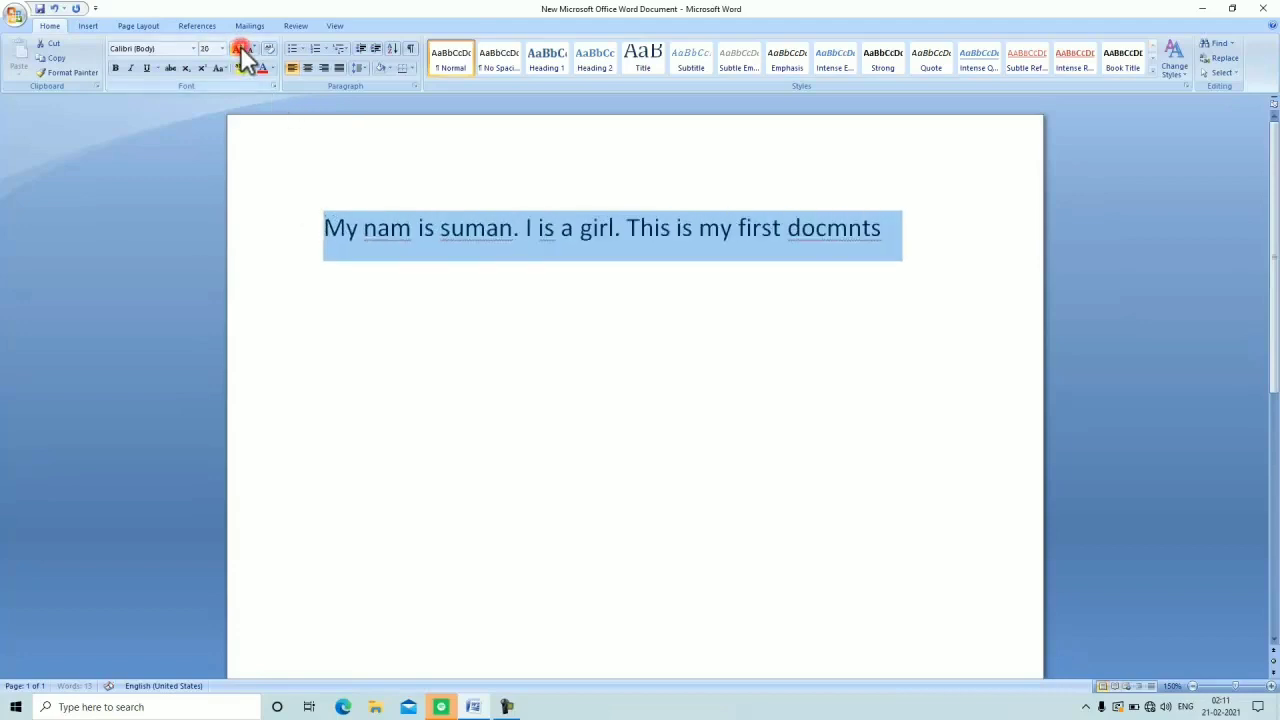
click(238, 48)
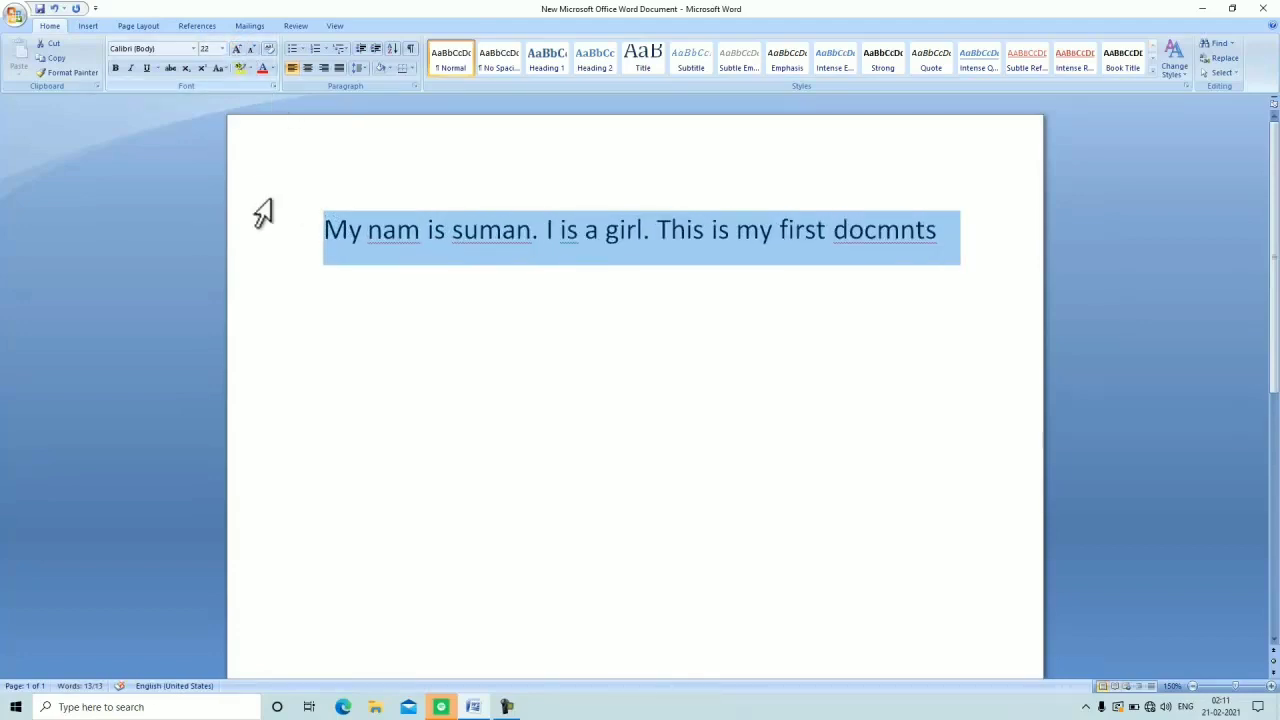
click(347, 338)
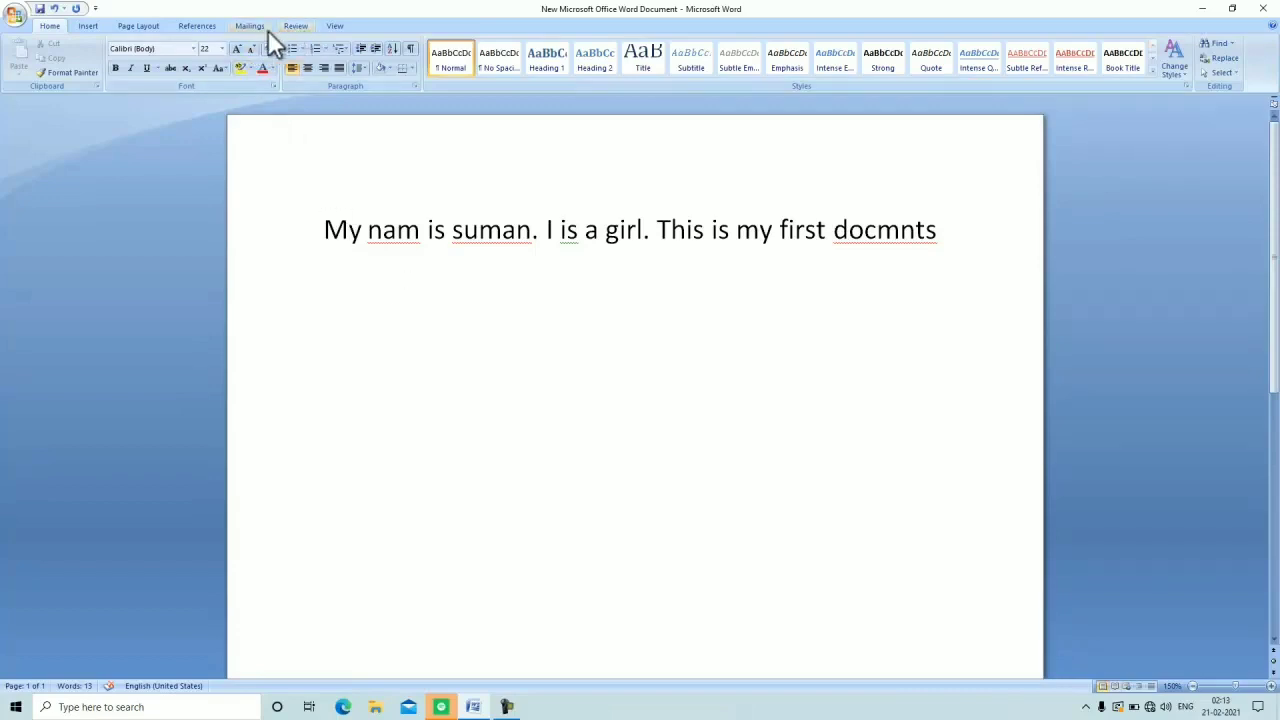
Run Spelling & Grammar from the Review tab's Proofing group
click(297, 29)
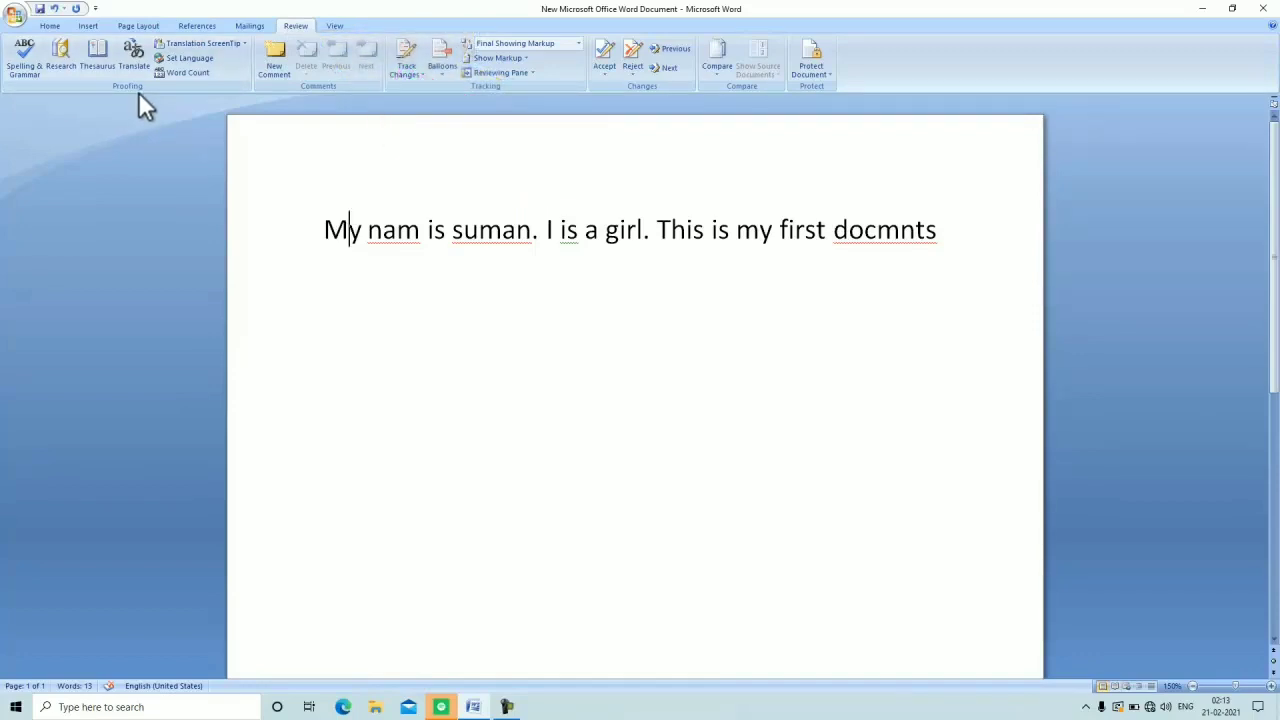
click(28, 72)
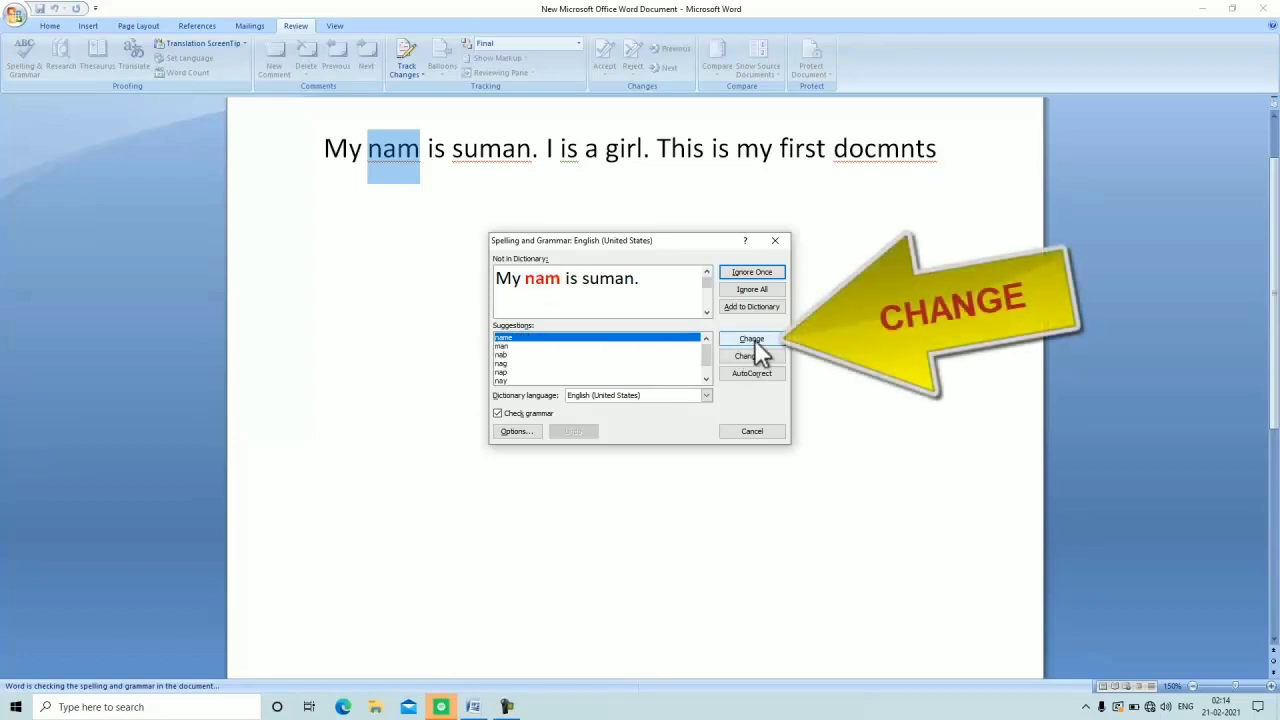
Change 'nam' to 'name', ignore the flagged name, change 'I is' to 'I am', and replace 'docmnts' with 'documents'
click(754, 339)
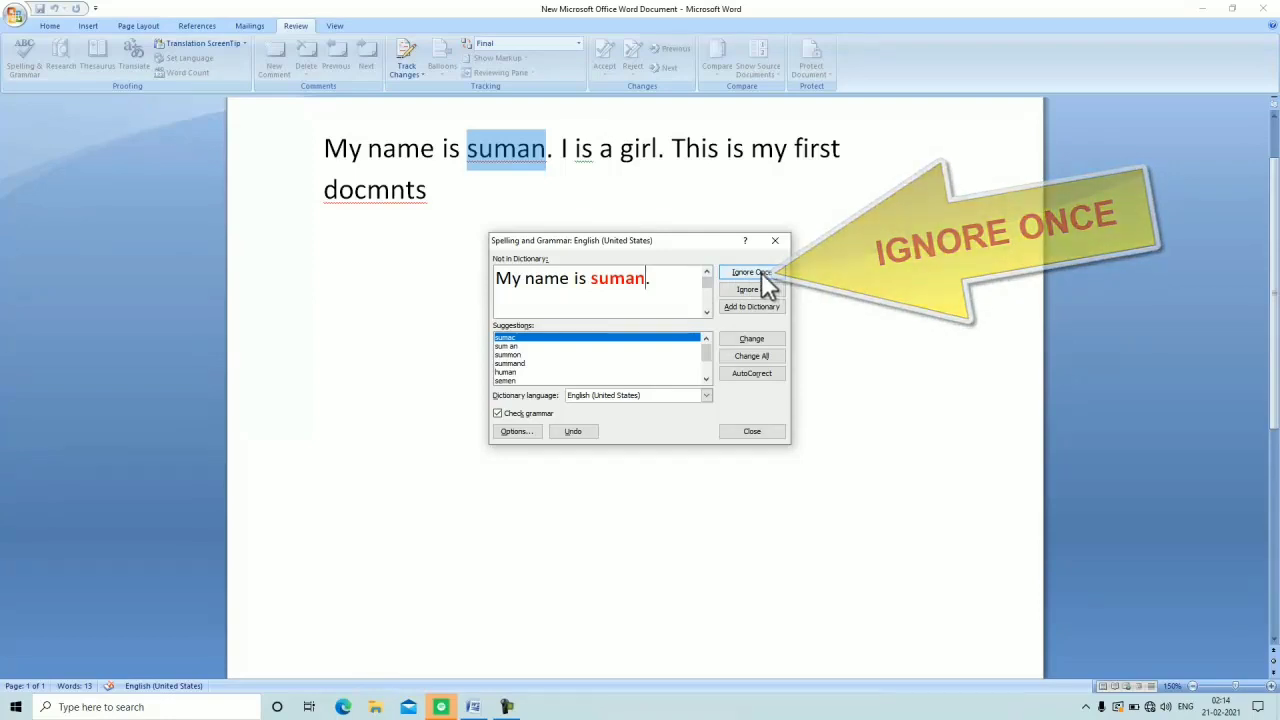
click(761, 272)
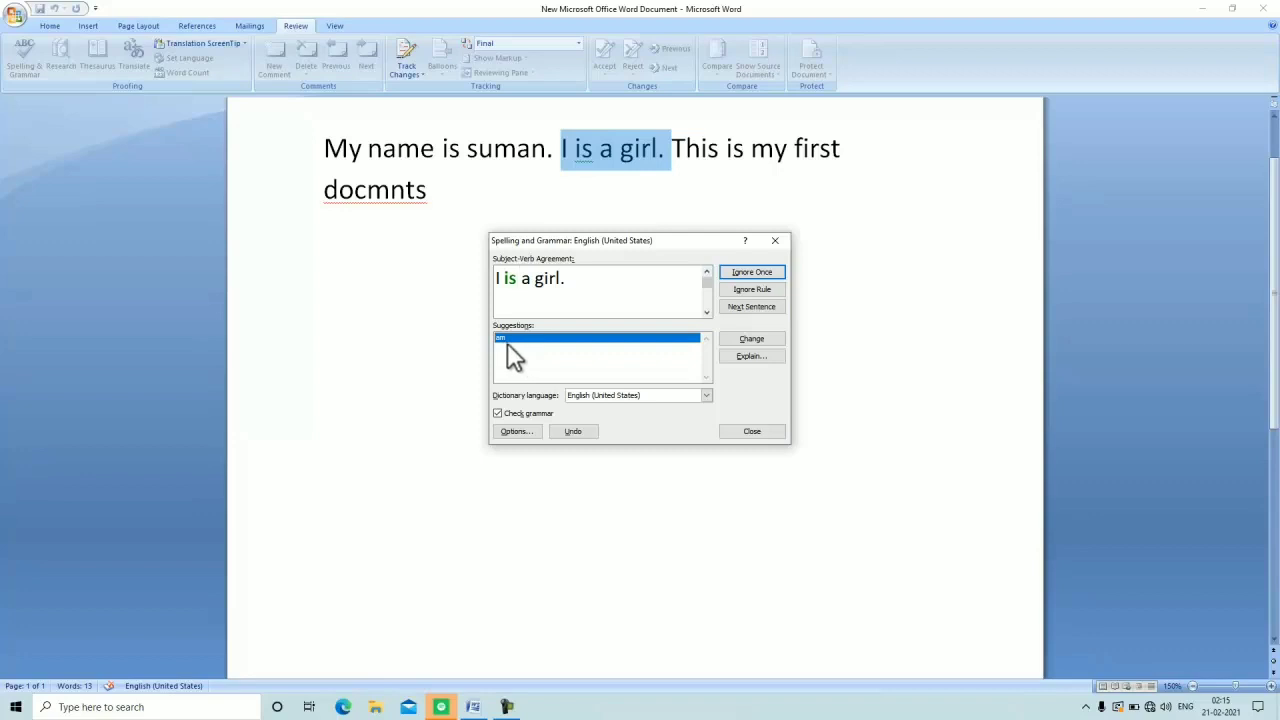
click(762, 340)
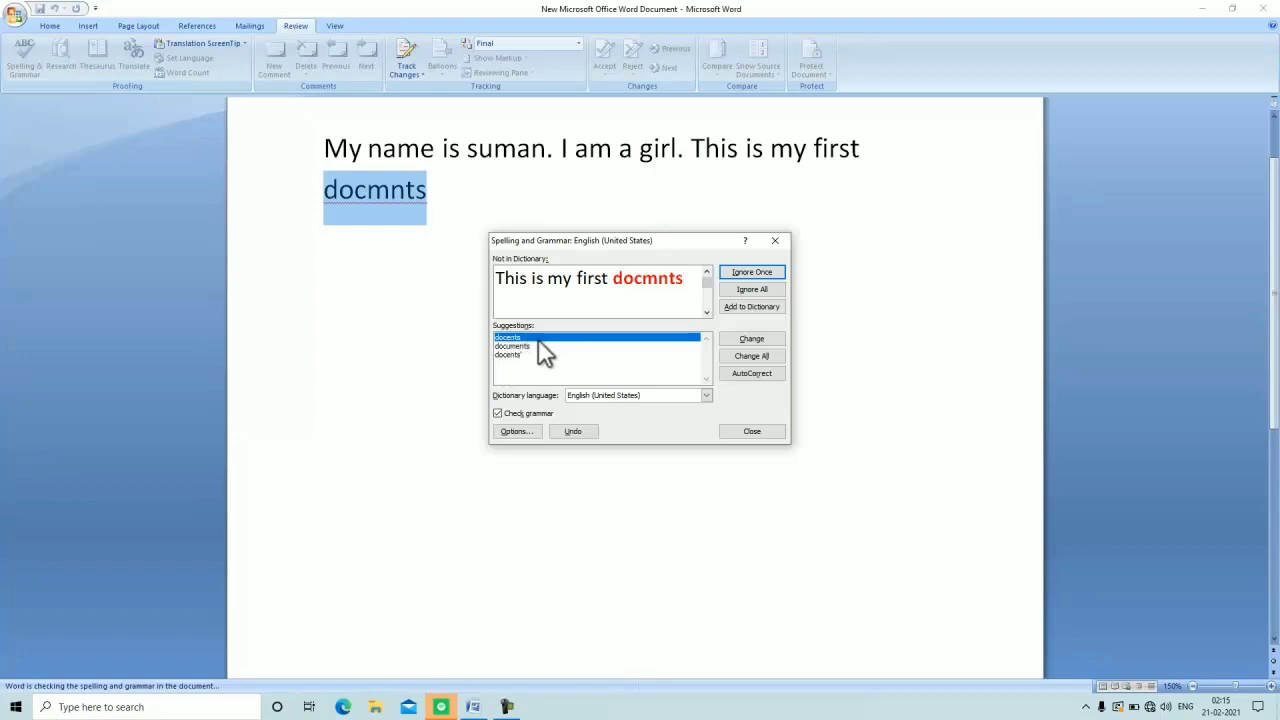
click(520, 346)
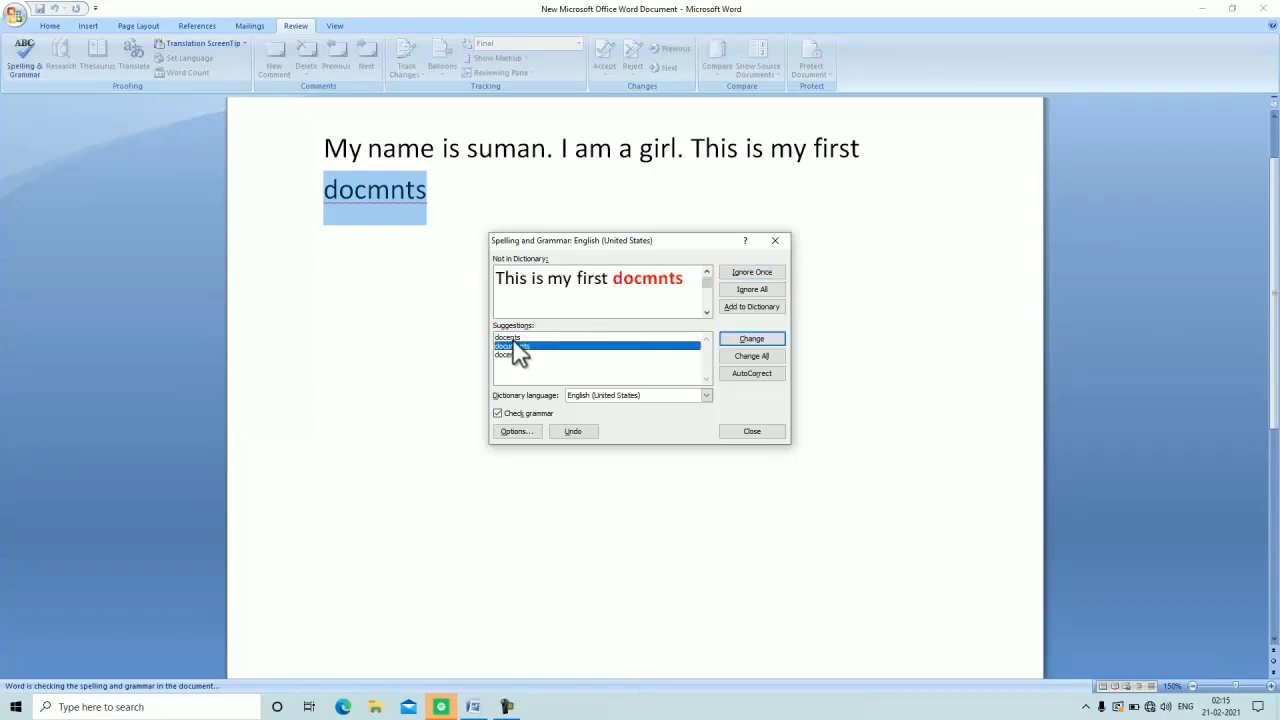
click(752, 339)
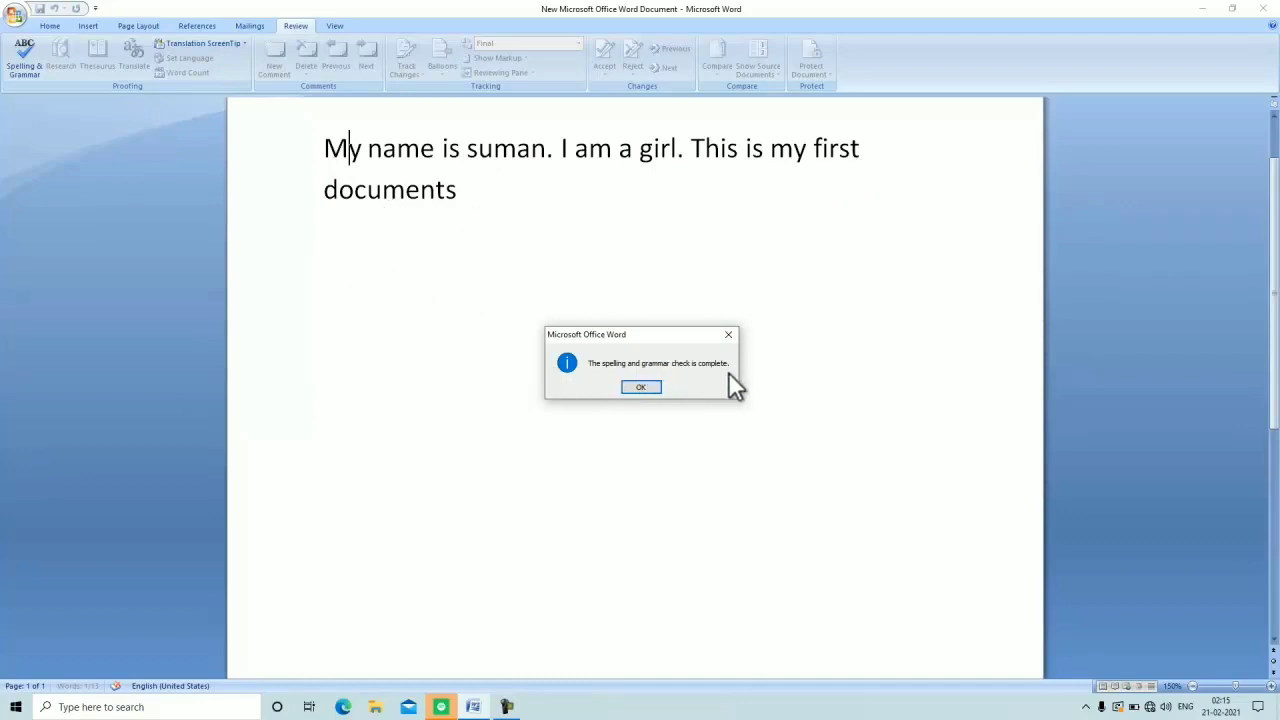
Add '. computr' after documents and correct it to 'computer' using the spelling suggestion
click(640, 388)
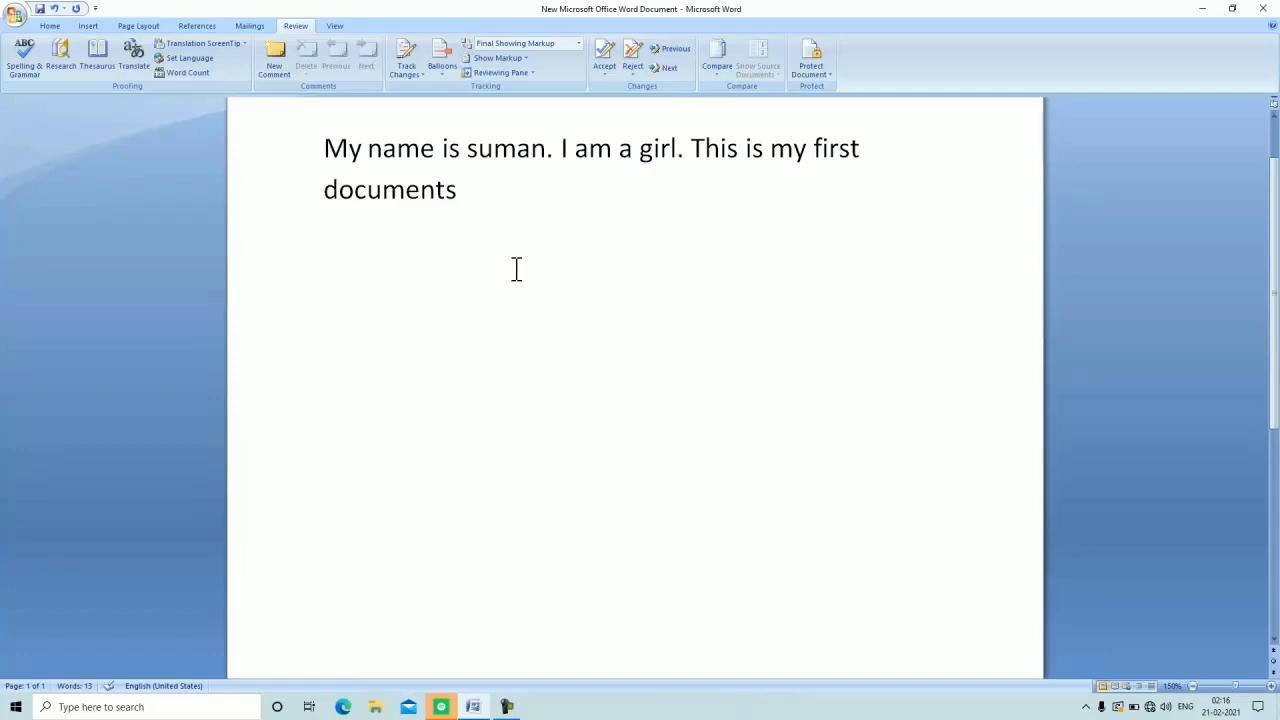
click(489, 192)
text(. )
text(comp)
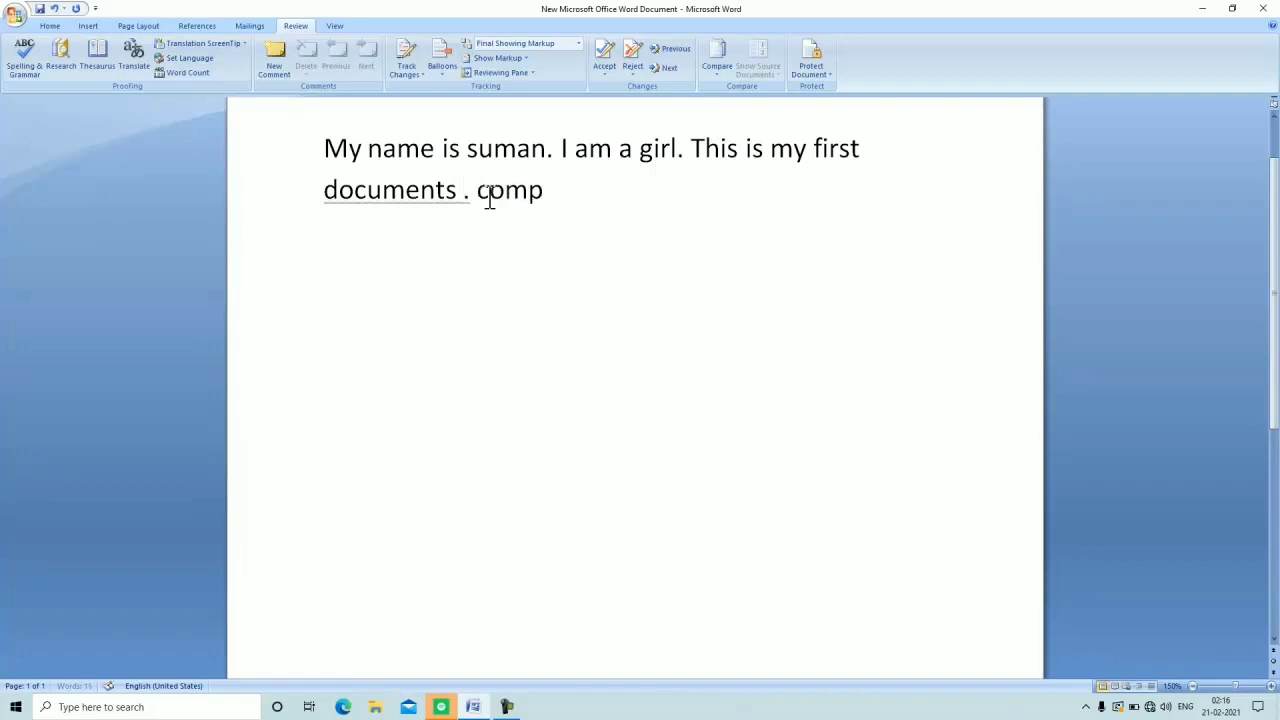
text(utr)
right_click(524, 195)
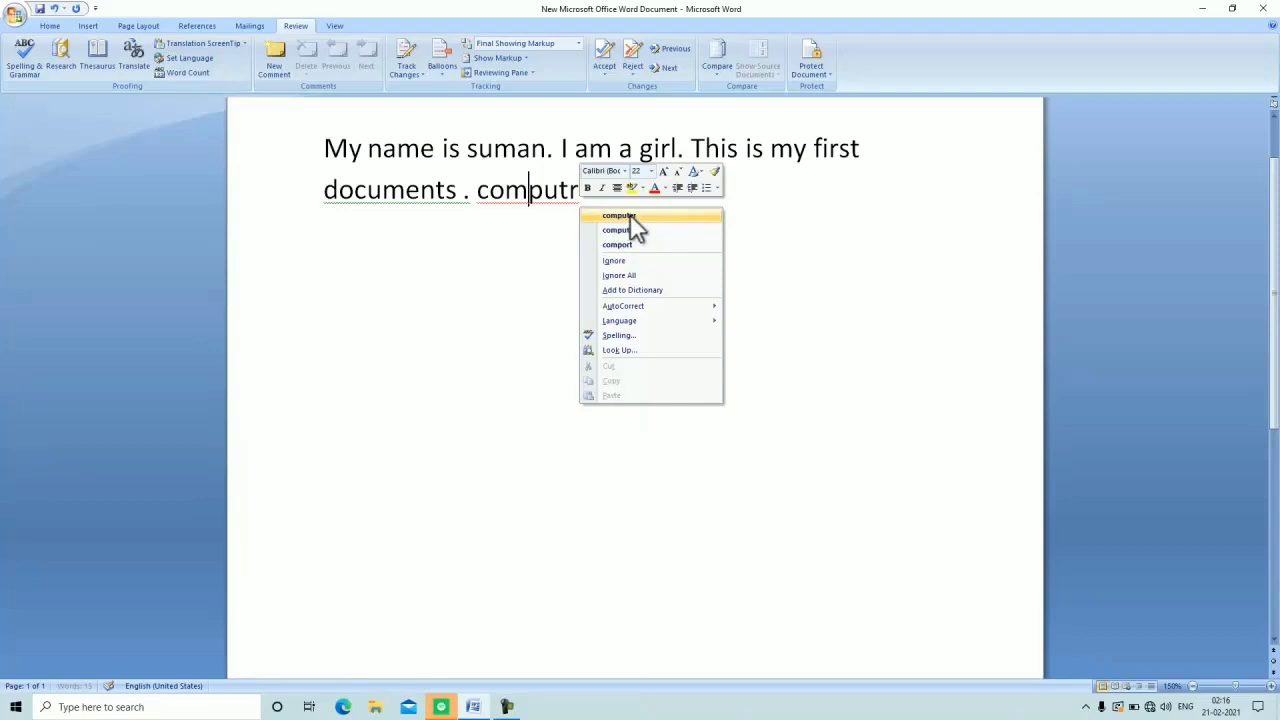
click(629, 217)
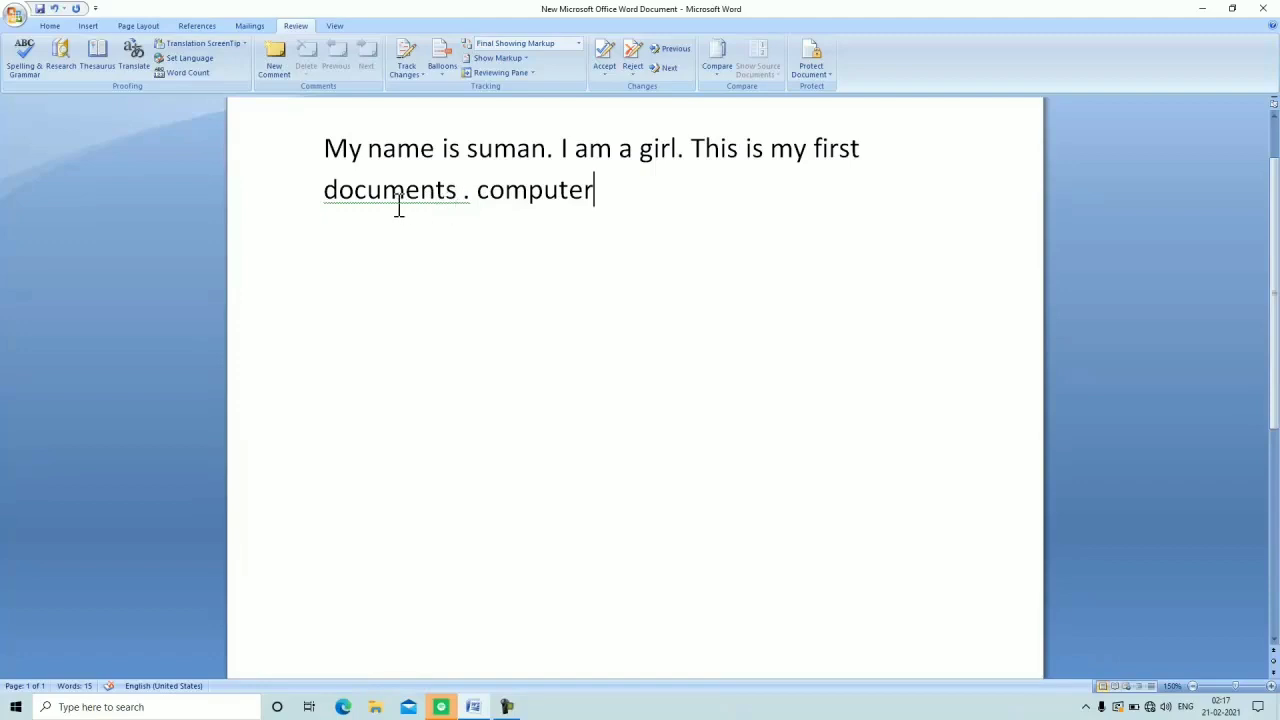
click(462, 190)
Delete the extra s and space so the sentence ends with 'document'
key(BackSpace)
key(BackSpace)
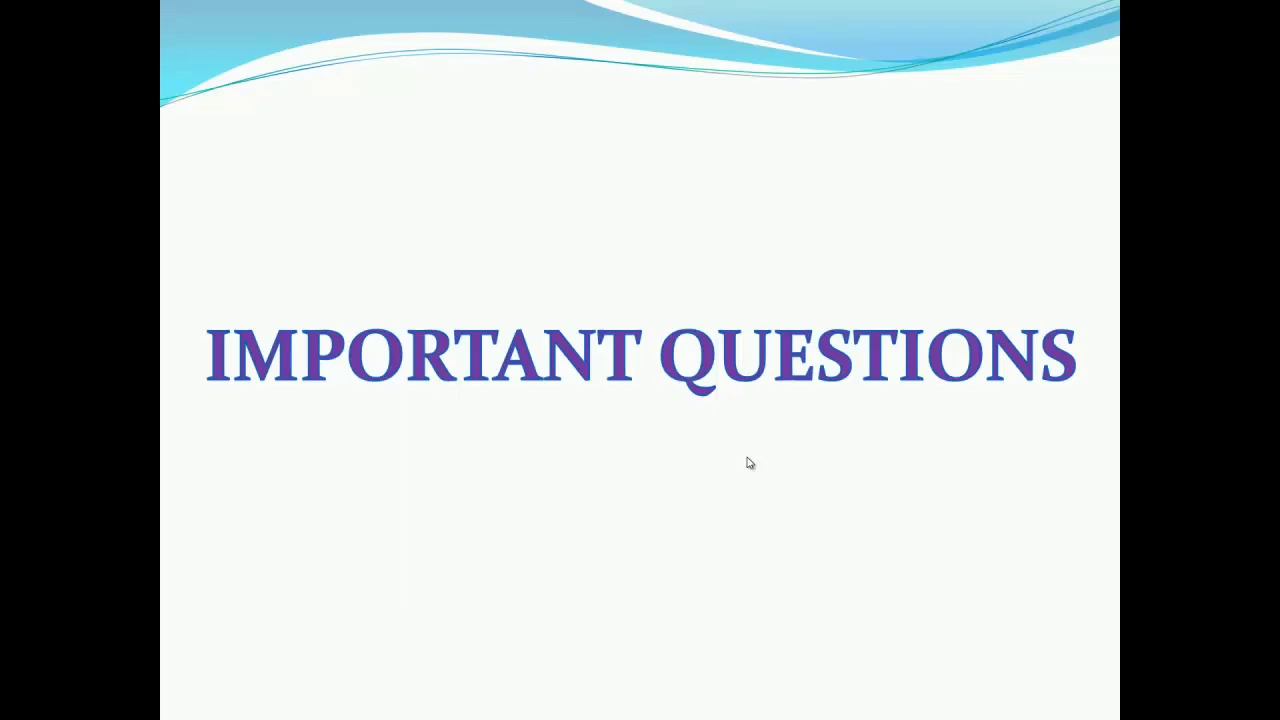
Advance the slideshow to IMPORTANT QUESTIONS and reveal the second question about spelling and grammar mistakes
click(750, 463)
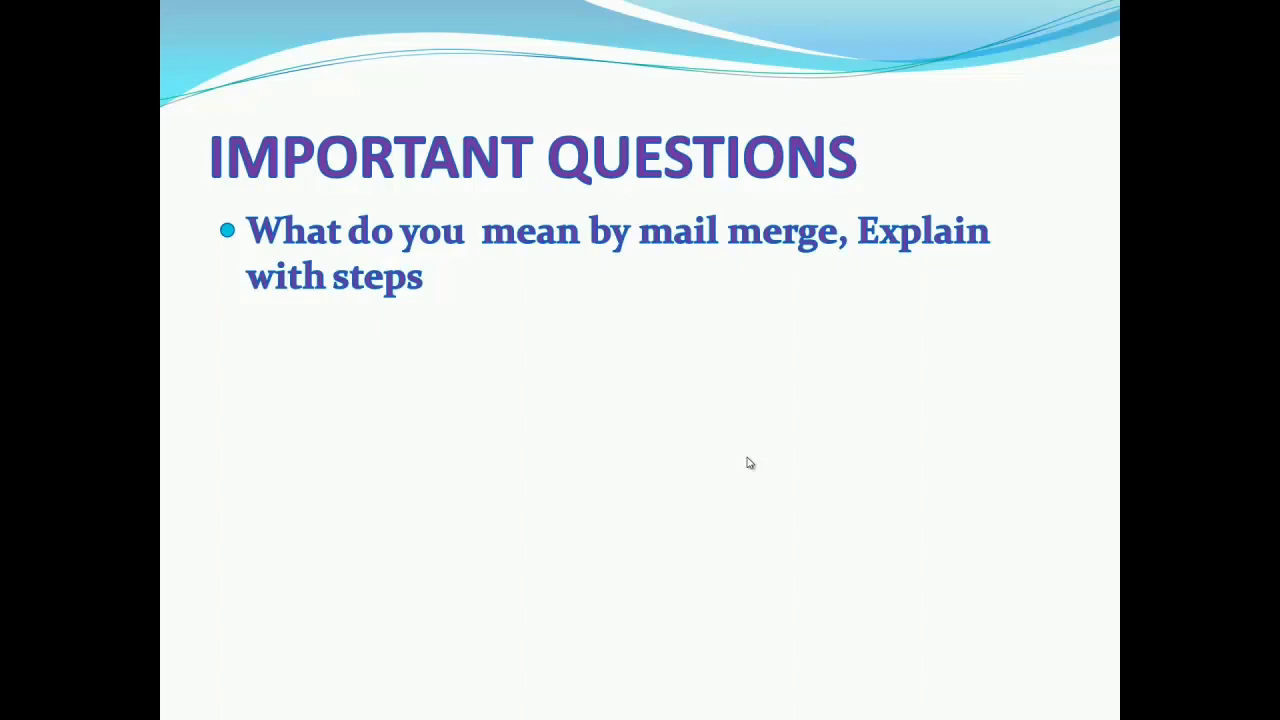
click(750, 463)
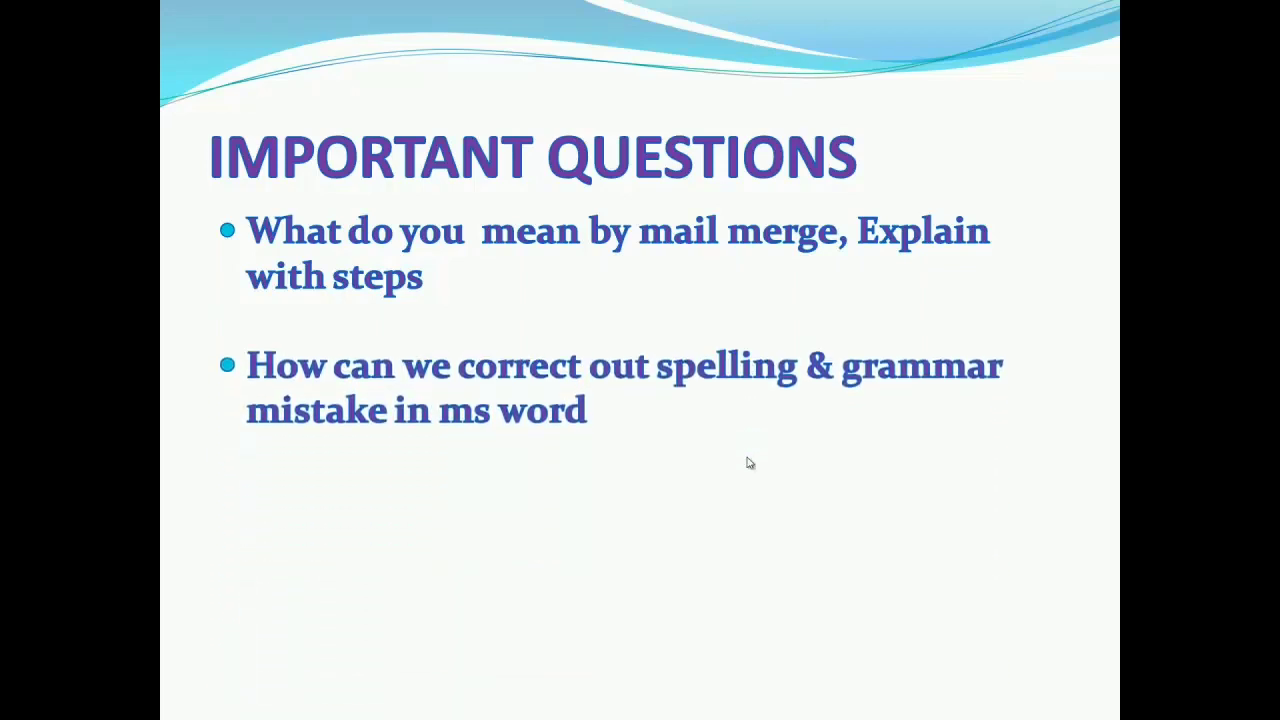